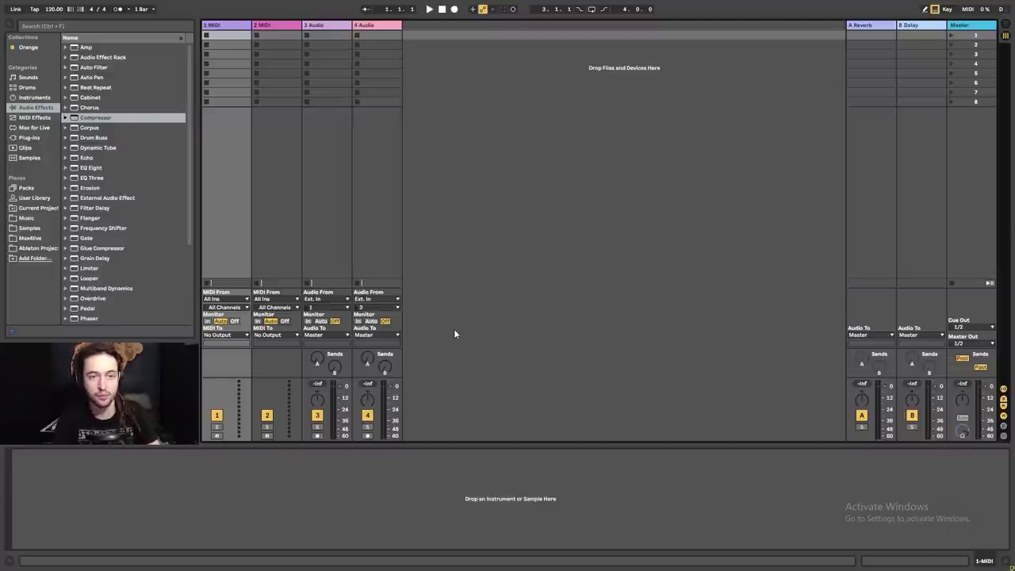
- Switch to the Arrangement View and browse the Drums category down to the last drum kit, Yakiman Kit
key("Tab")
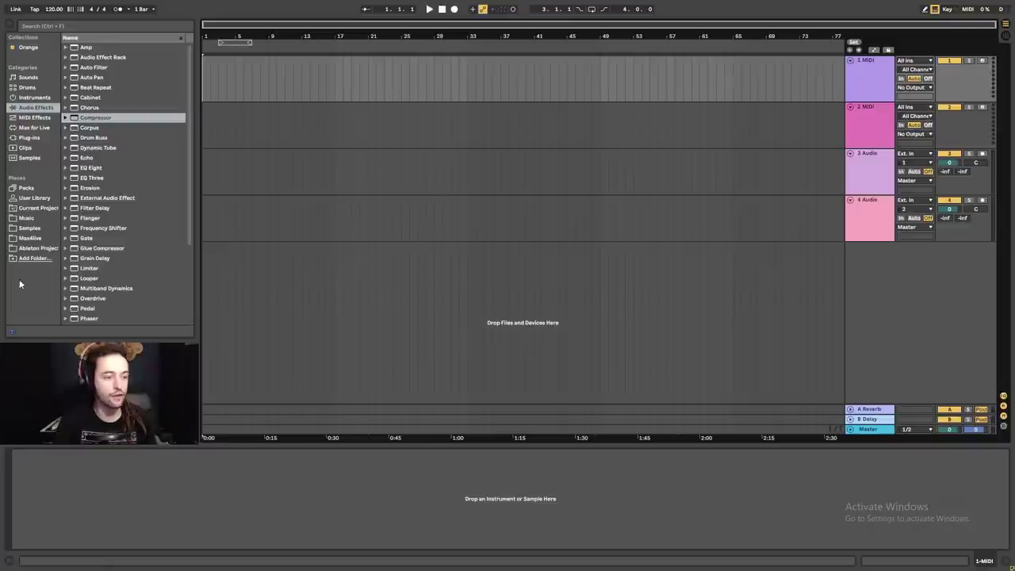
left_click(27, 88)
scroll(191, 107, "down", 5)
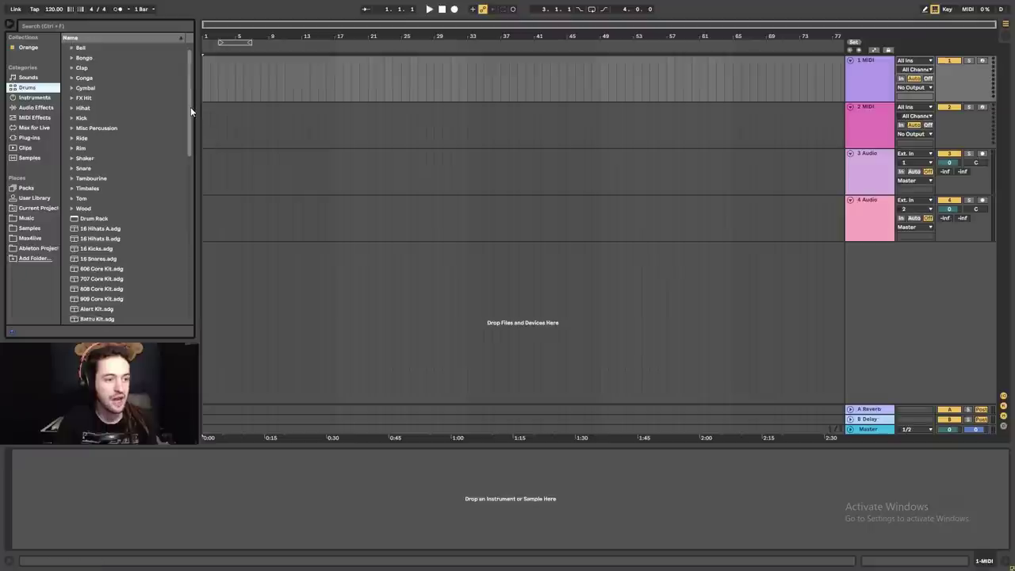
scroll(192, 173, "down", 2)
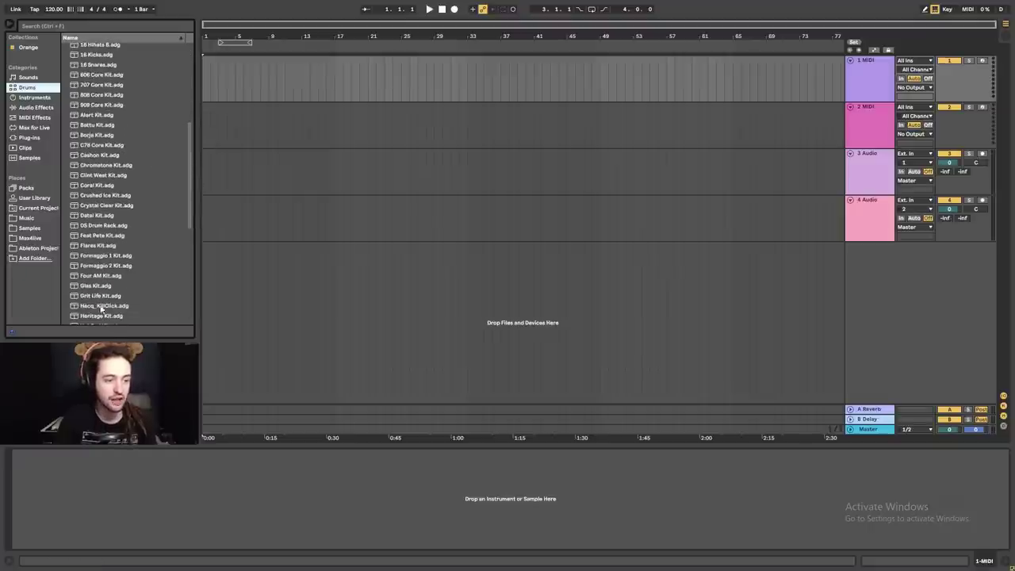
left_click_drag(192, 173, 190, 270)
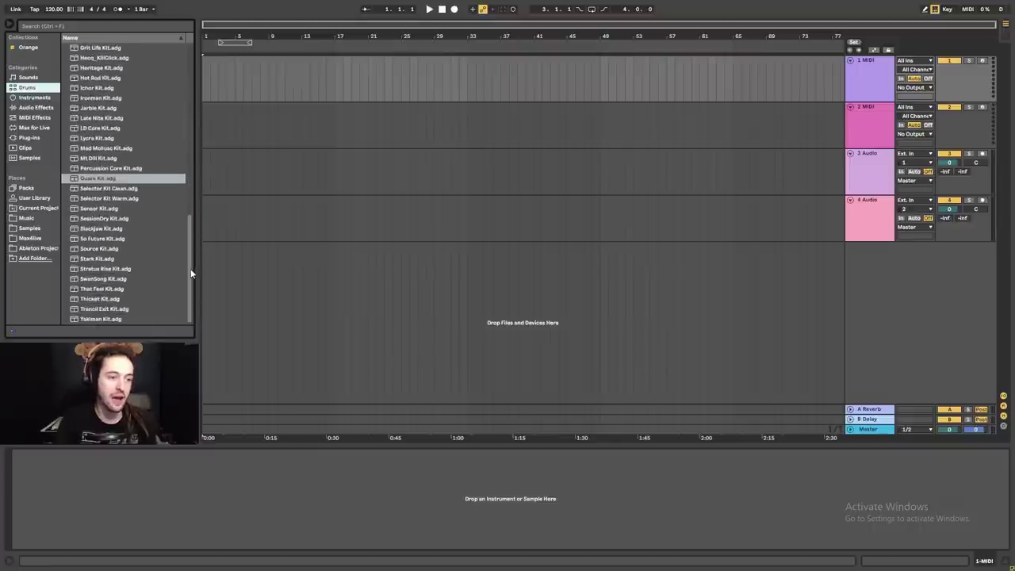
scroll(120, 203, "up", 5)
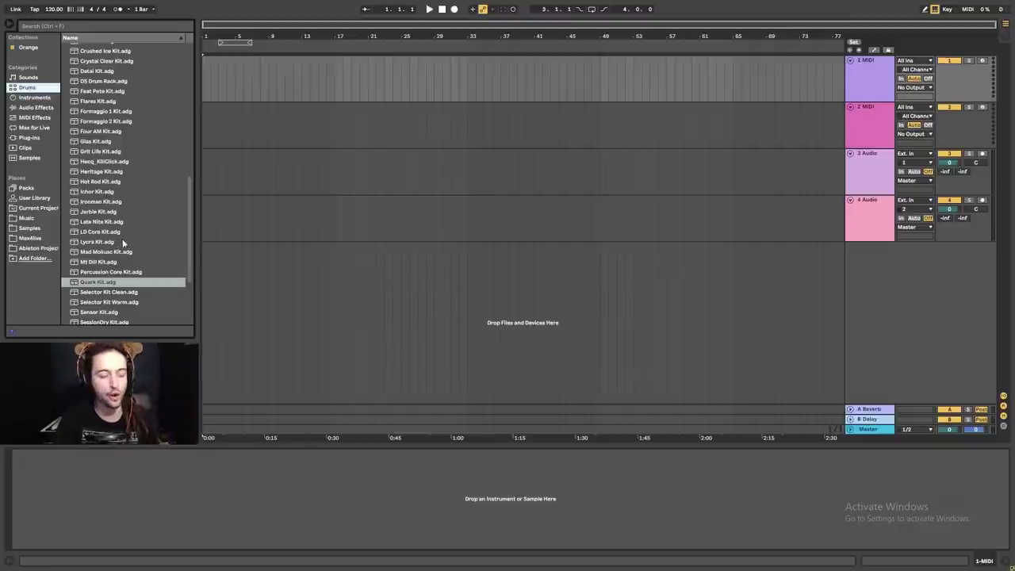
scroll(118, 292, "down", 3)
key("End")
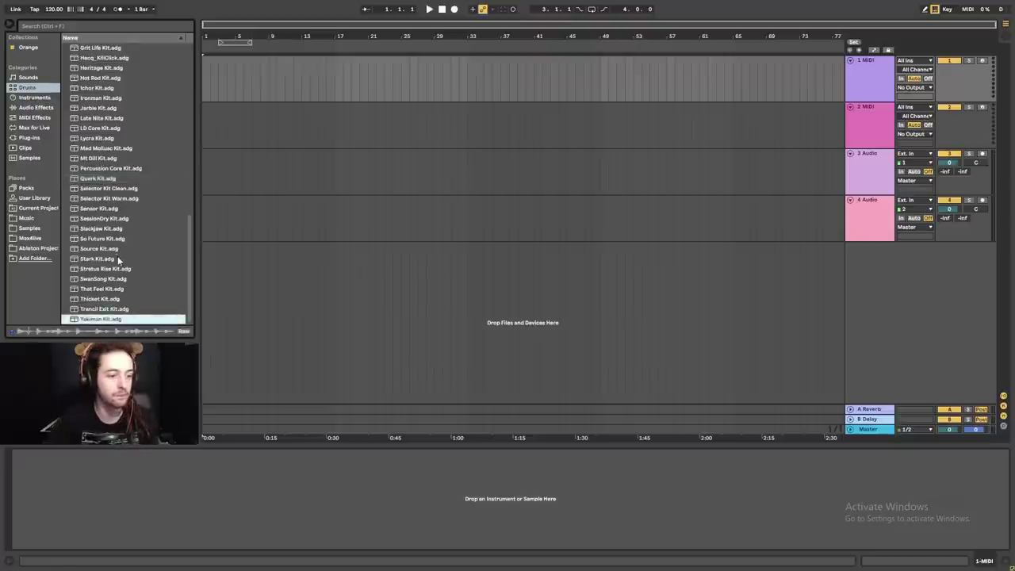
- Preview the drum kits between Thicket Kit and Sensor Kit
left_click(94, 300)
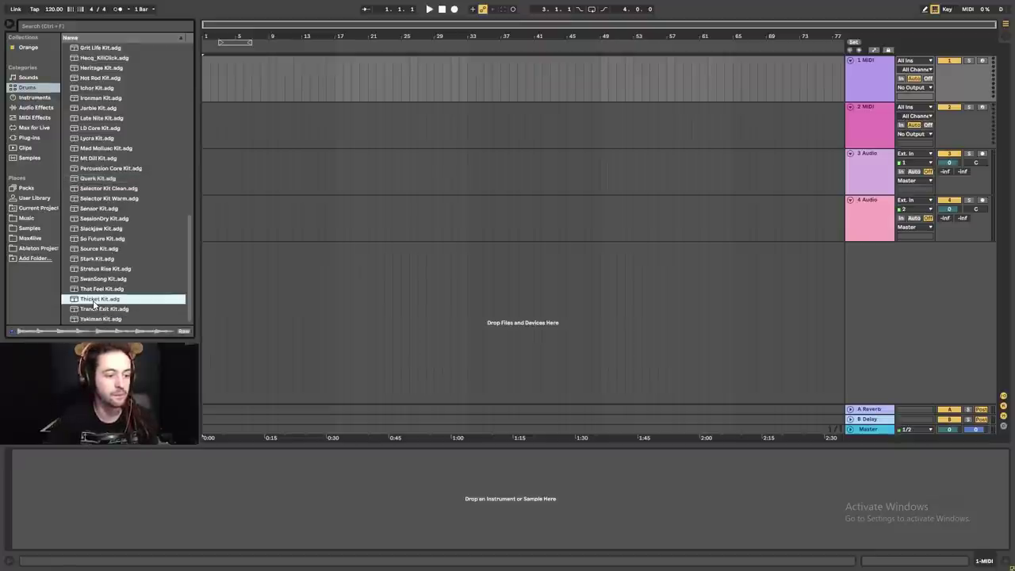
left_click(100, 291)
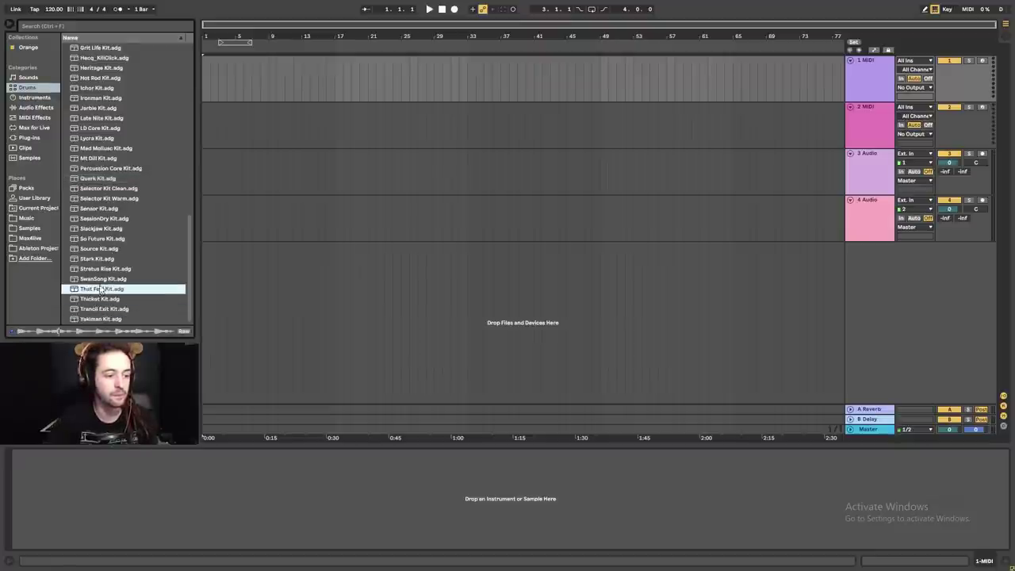
left_click(110, 259)
left_click(114, 248)
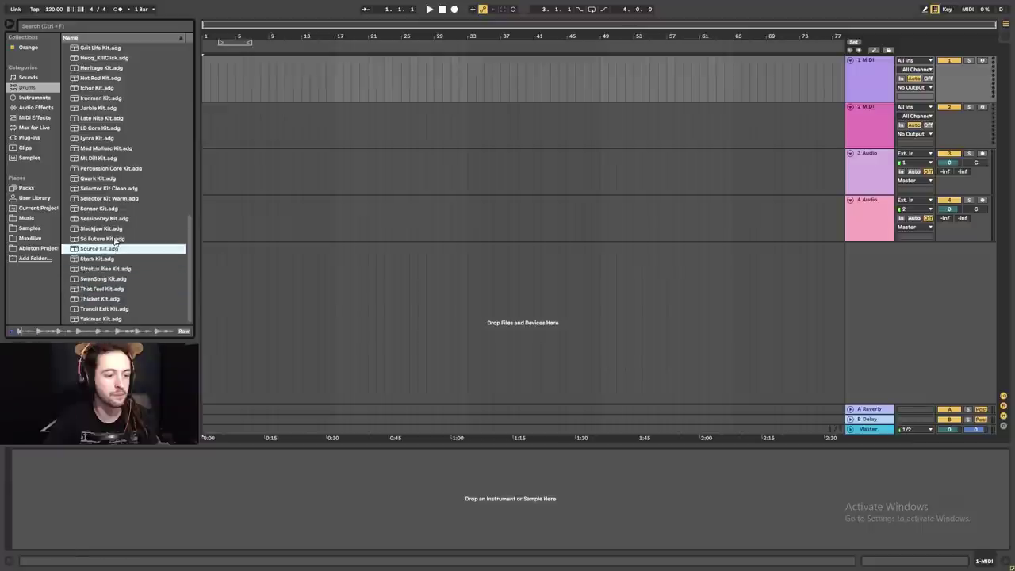
left_click(116, 239)
left_click(117, 229)
left_click(109, 220)
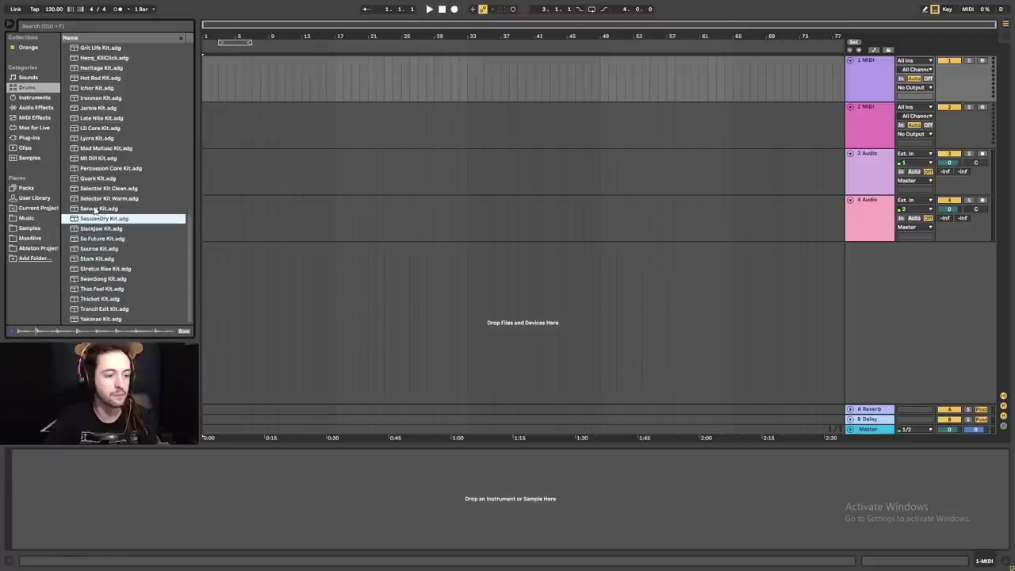
left_click(95, 208)
left_click(101, 220)
- Preview the drum kits from Selector Kit Clean up the list to Jarble Kit
left_click(101, 191)
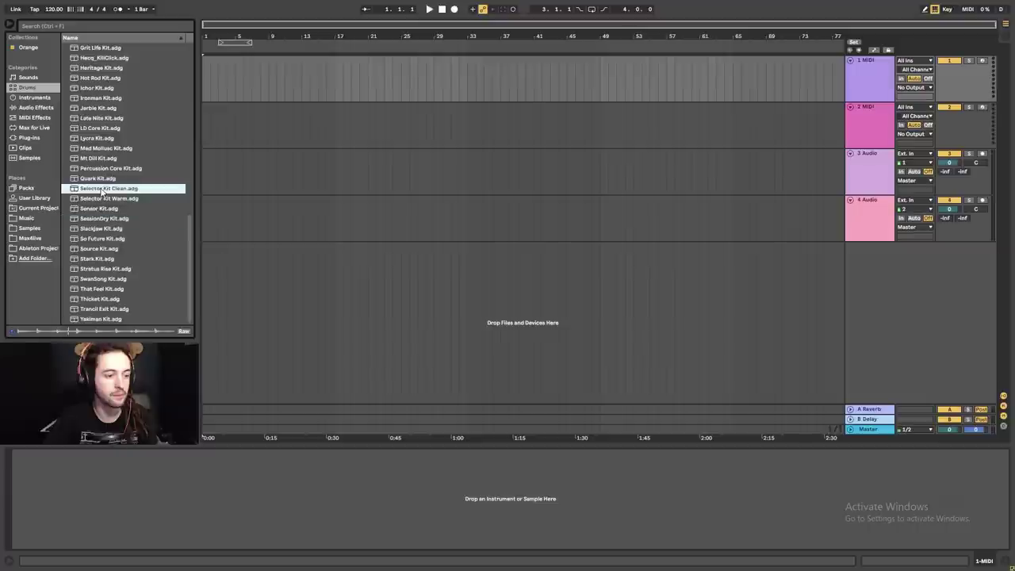
left_click(102, 180)
left_click(101, 169)
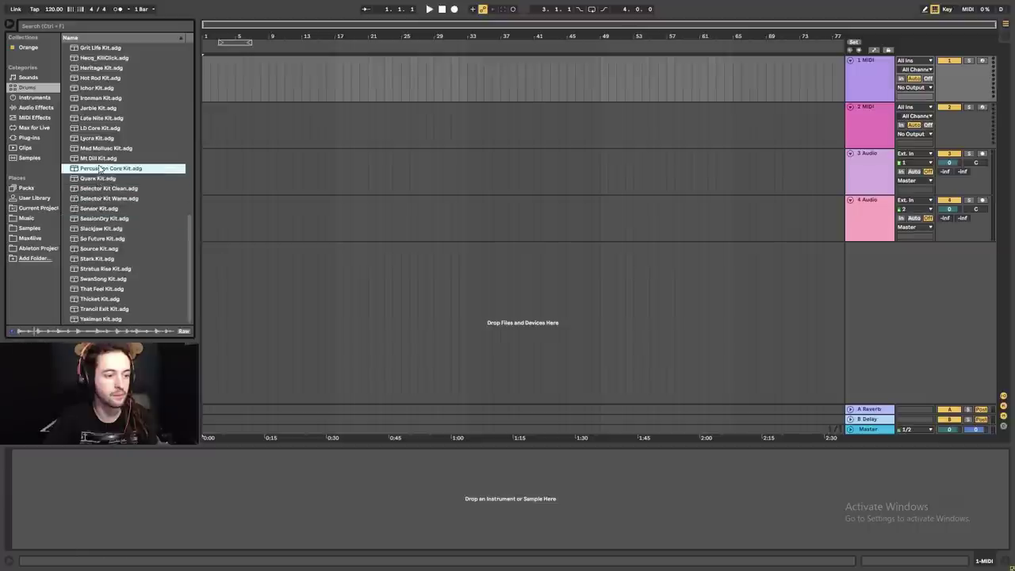
left_click(97, 158)
left_click(101, 149)
left_click(101, 140)
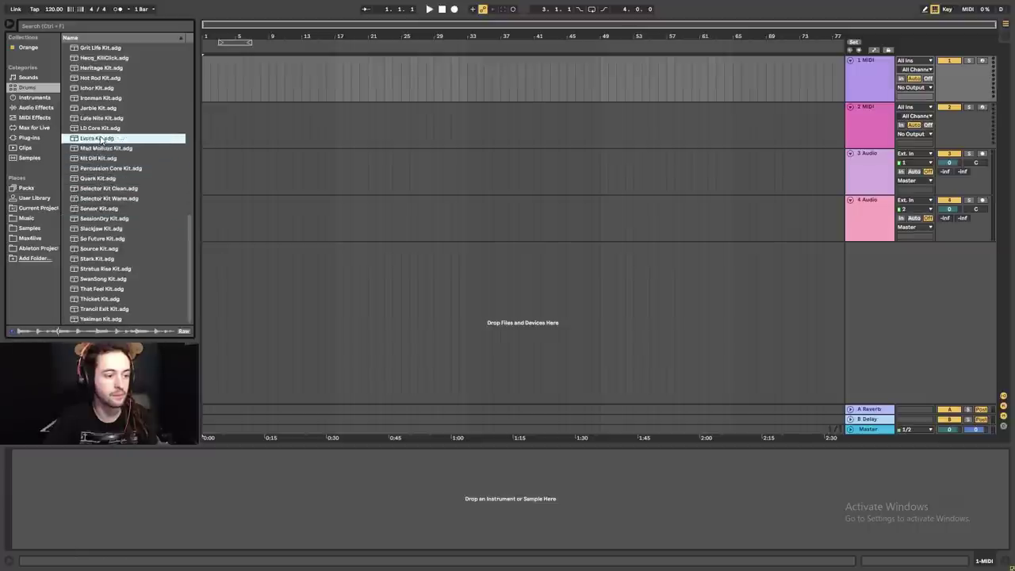
left_click(100, 128)
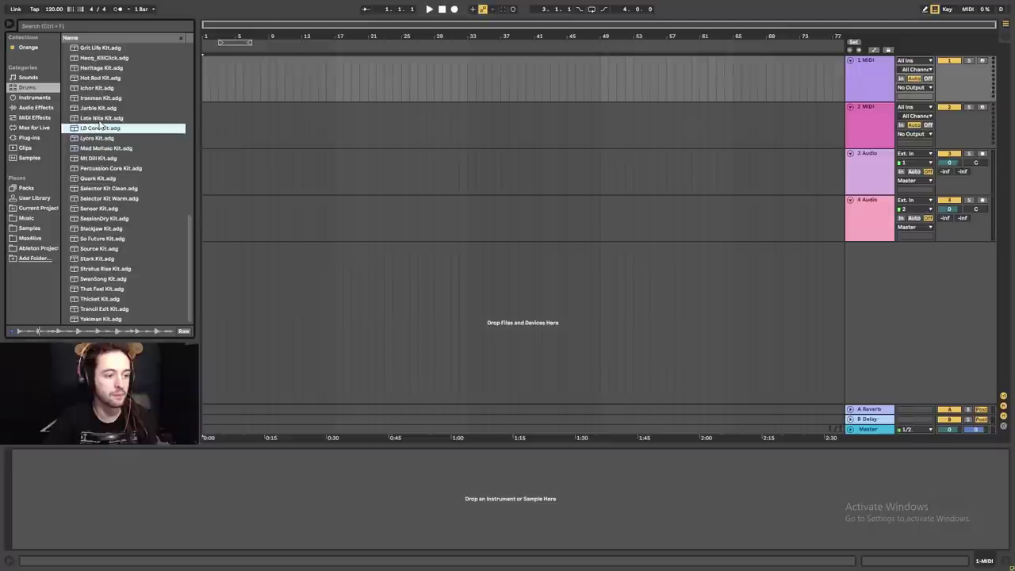
left_click(101, 118)
left_click(104, 108)
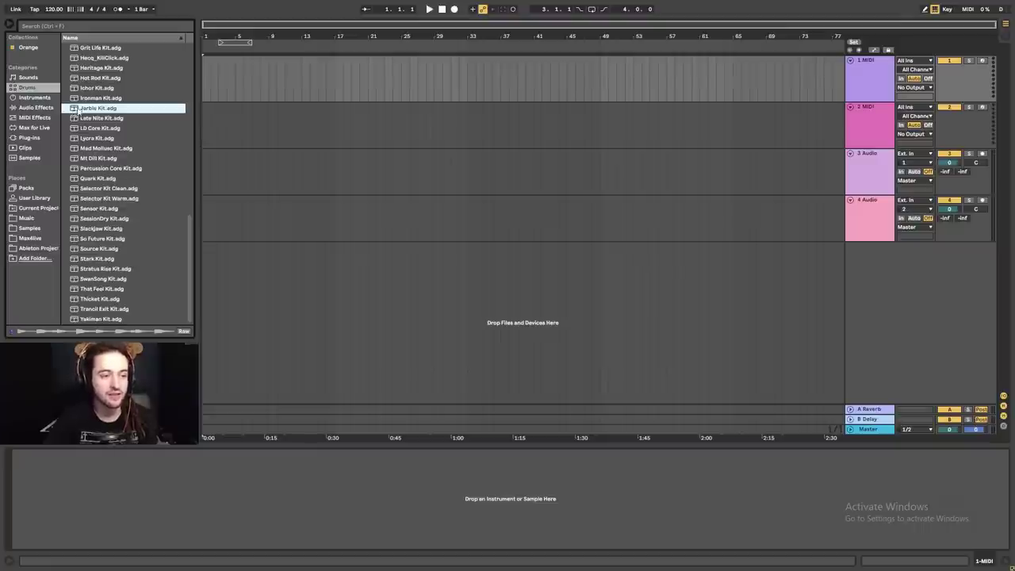
- Load Jarble Kit onto the first MIDI track and select its Kick Big Sine pad
left_click_drag(73, 111, 239, 82)
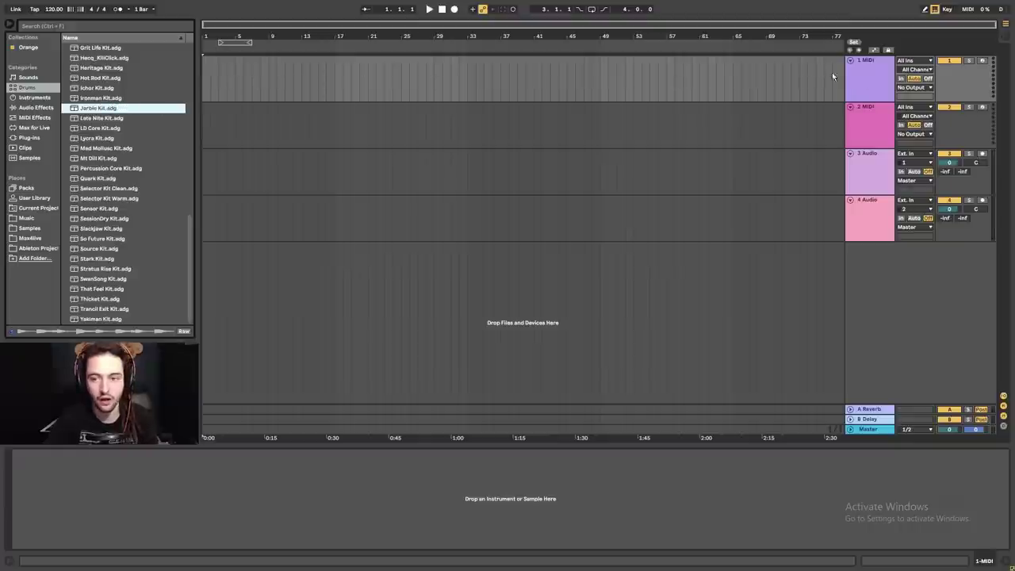
left_click_drag(832, 76, 222, 68)
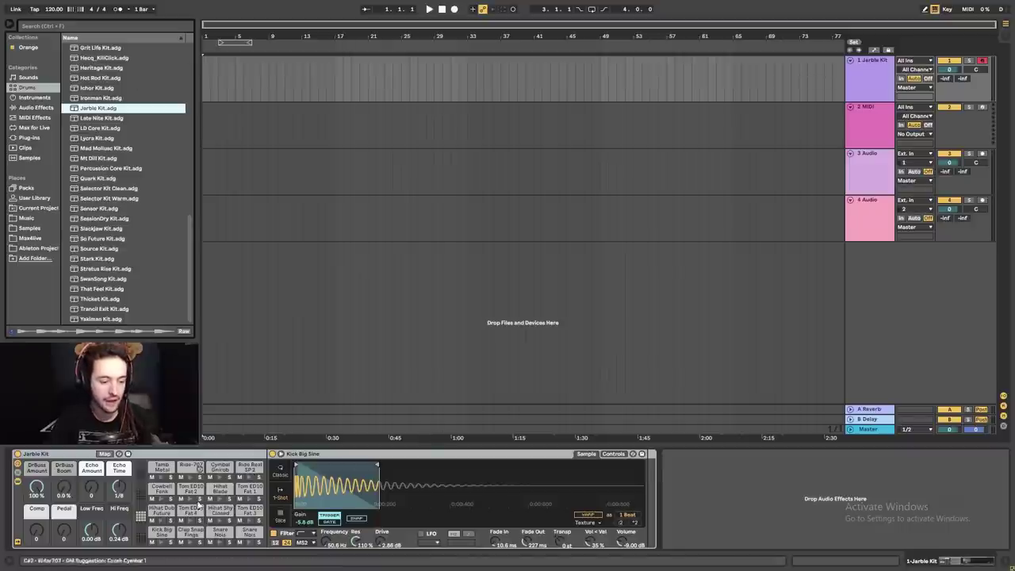
left_click(163, 536)
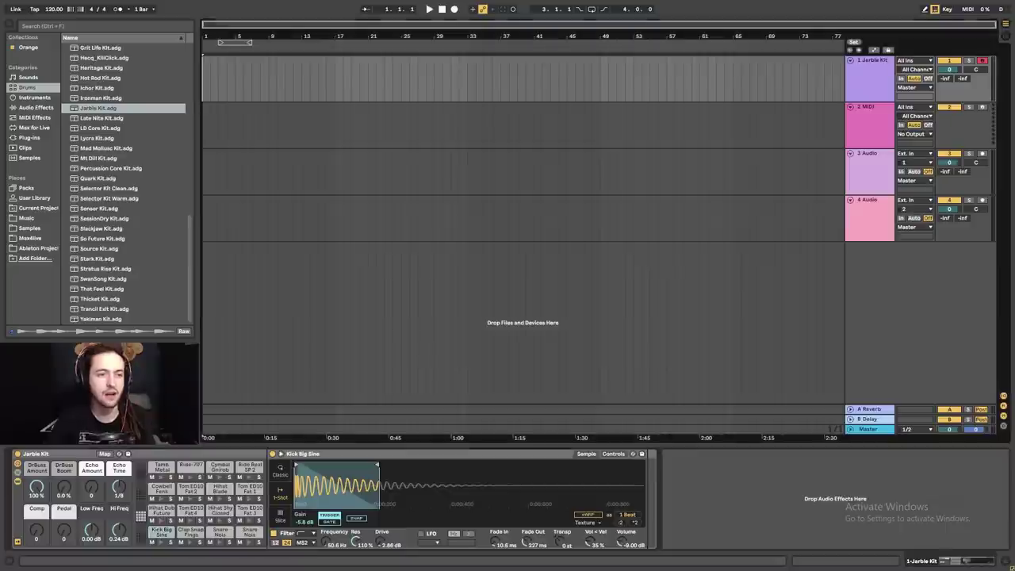
- Zoom the arrangement timeline in and out, settling on a view of the first two bars
key("plus")
key("plus")
key("plus")
key("plus")
key("plus")
key("plus")
key("plus")
key("plus")
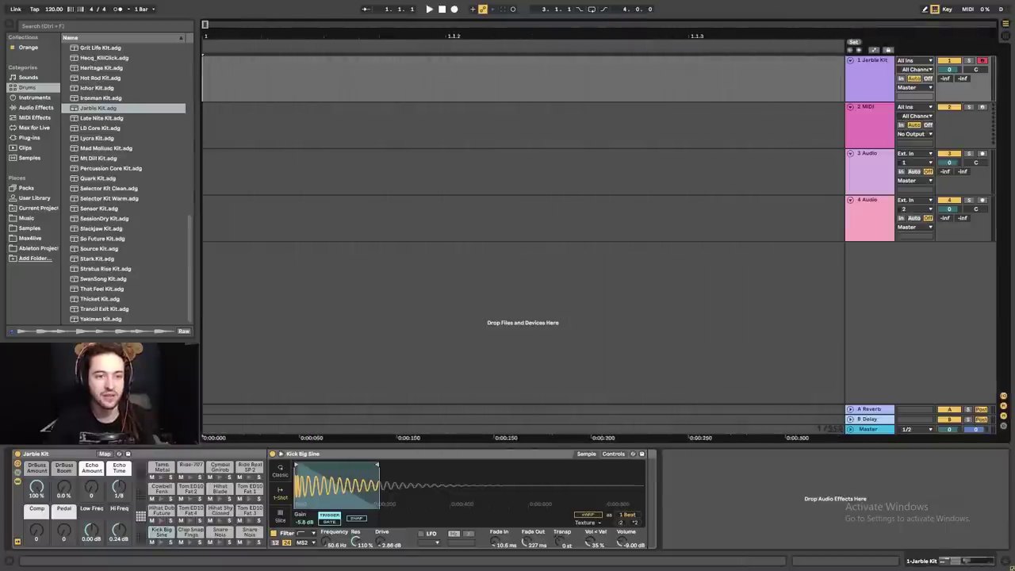
key("minus")
key("minus")
key("minus")
key("minus")
key("minus")
key("minus")
key("minus")
key("minus")
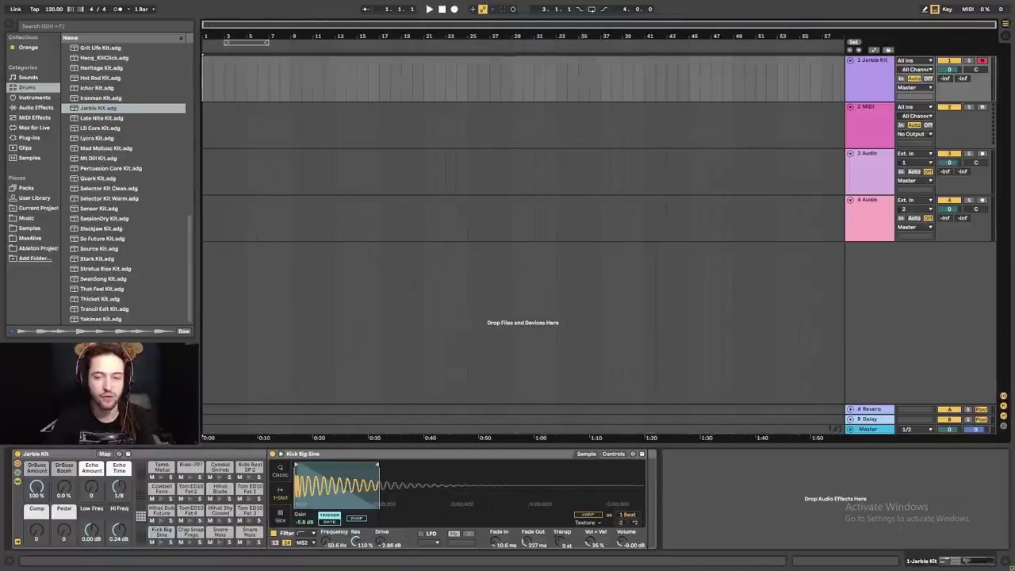
key("plus")
key("plus")
key("plus")
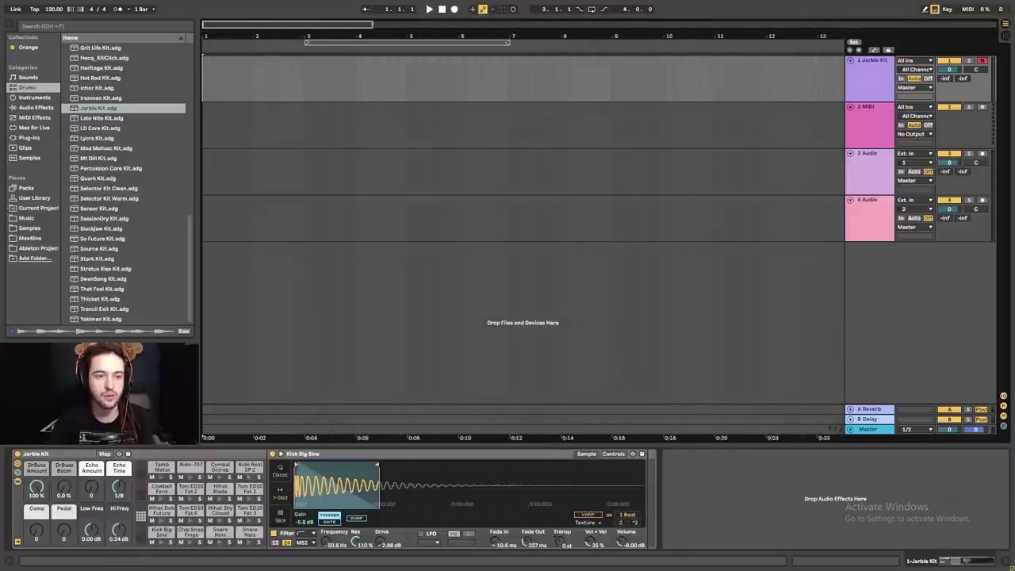
key("plus")
key("plus")
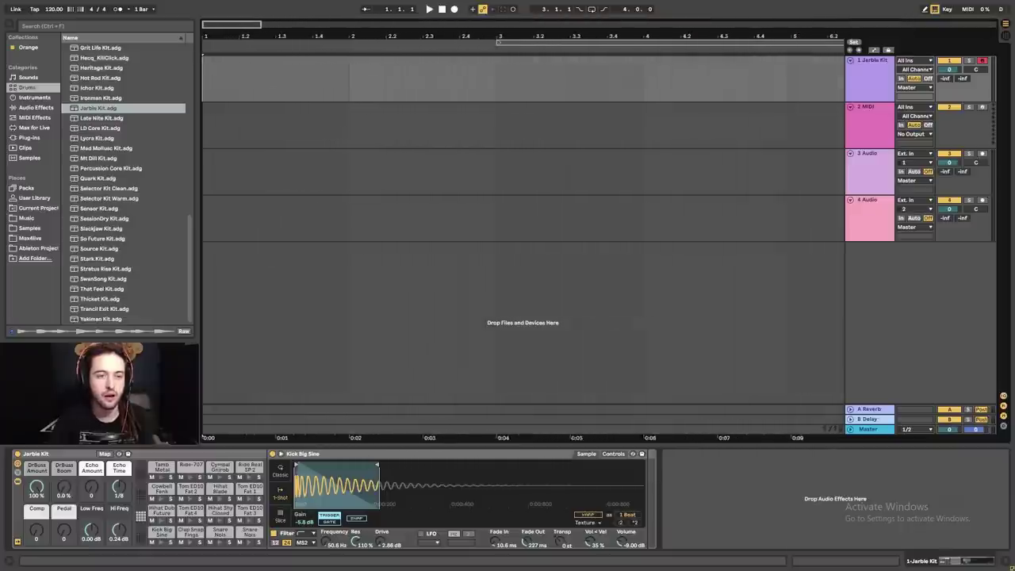
key("plus")
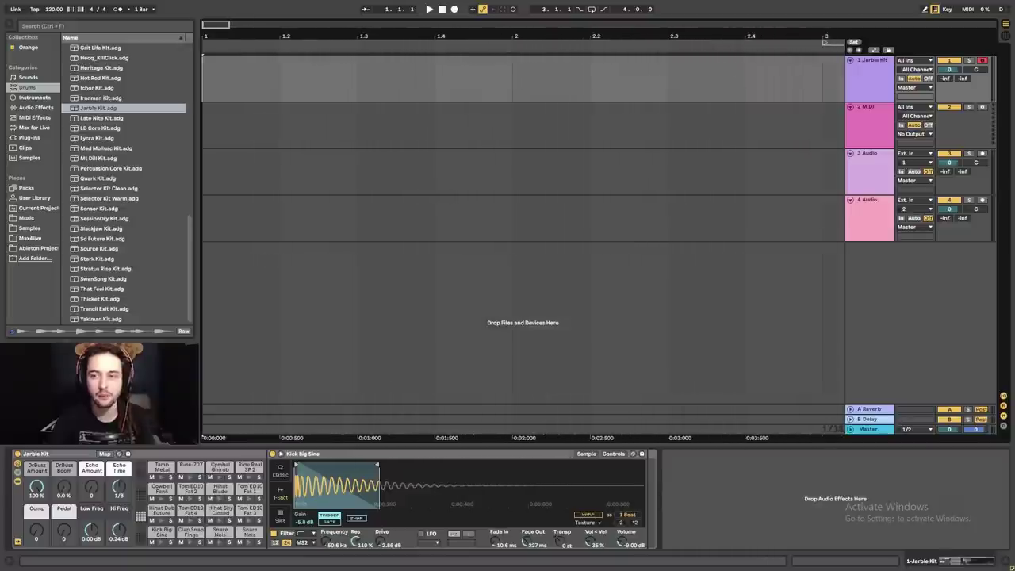
left_click_drag(204, 79, 512, 83)
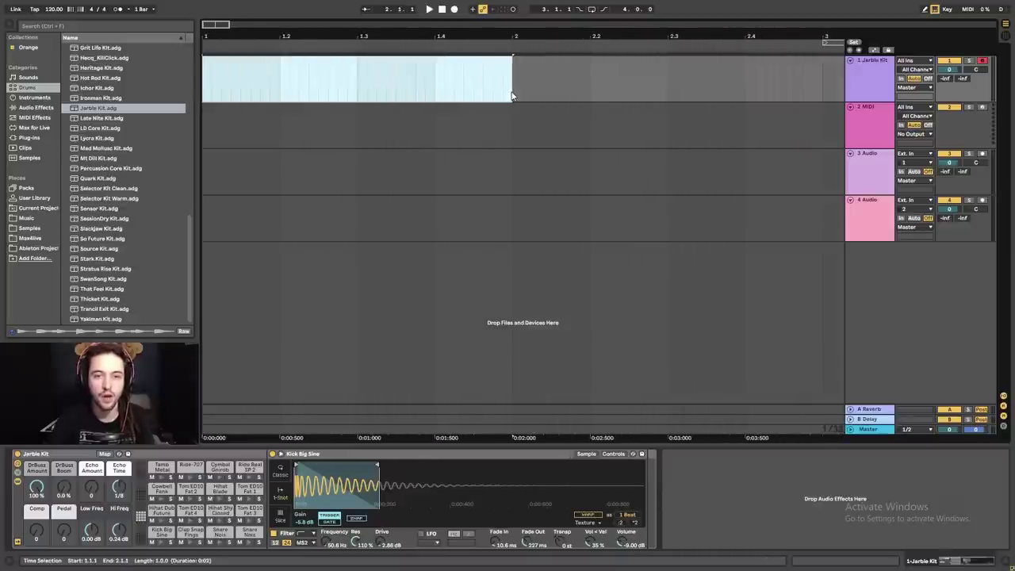
mouse_move(527, 87)
left_mouse_down()
mouse_move(839, 87)
mouse_move(821, 88)
left_mouse_up()
left_click(413, 79)
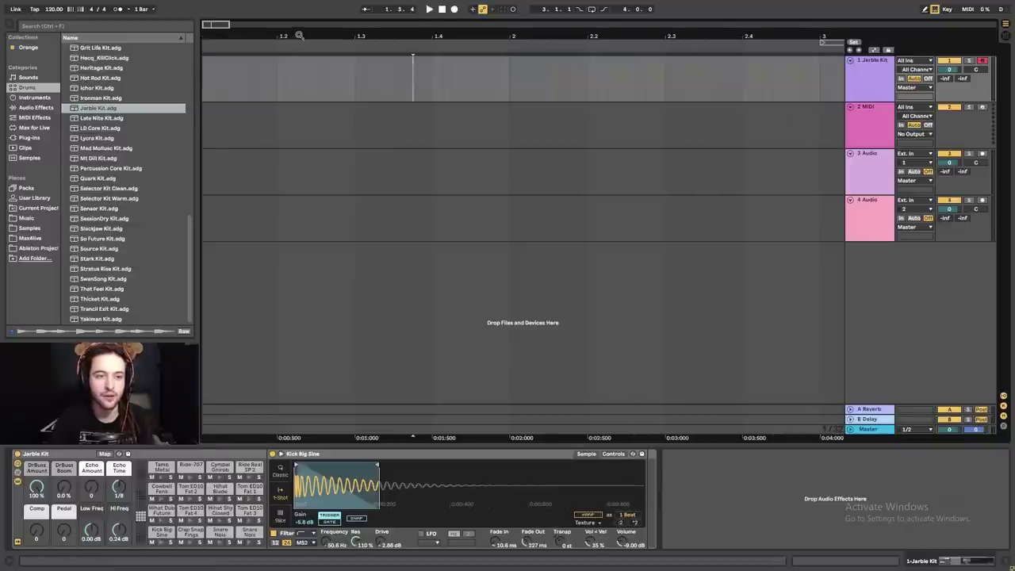
- Select the first bar on the Jarble Kit track and insert an empty one-bar MIDI clip there
scroll(273, 68, "down", 1)
left_click_drag(502, 93, 202, 45)
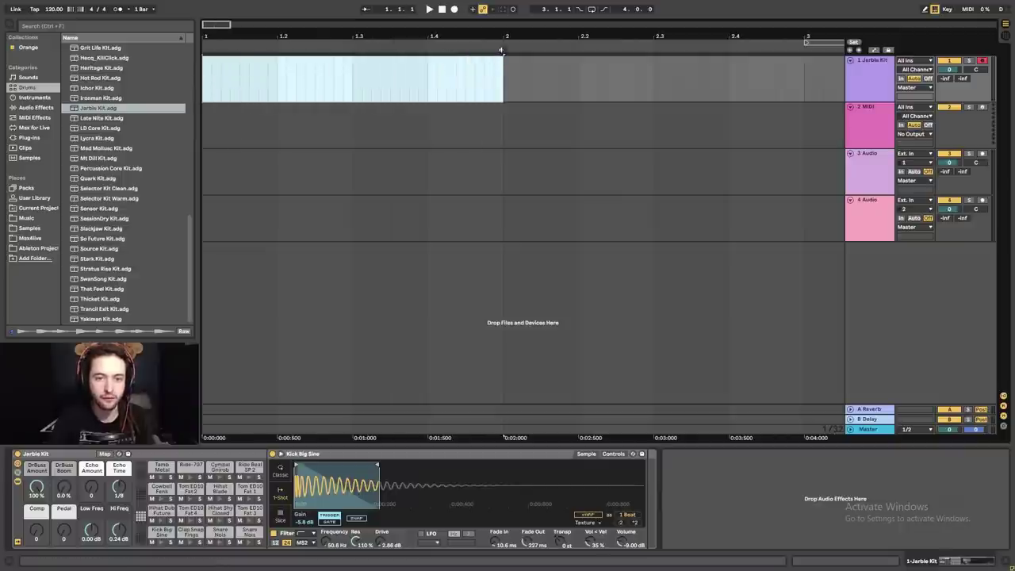
right_click(479, 101)
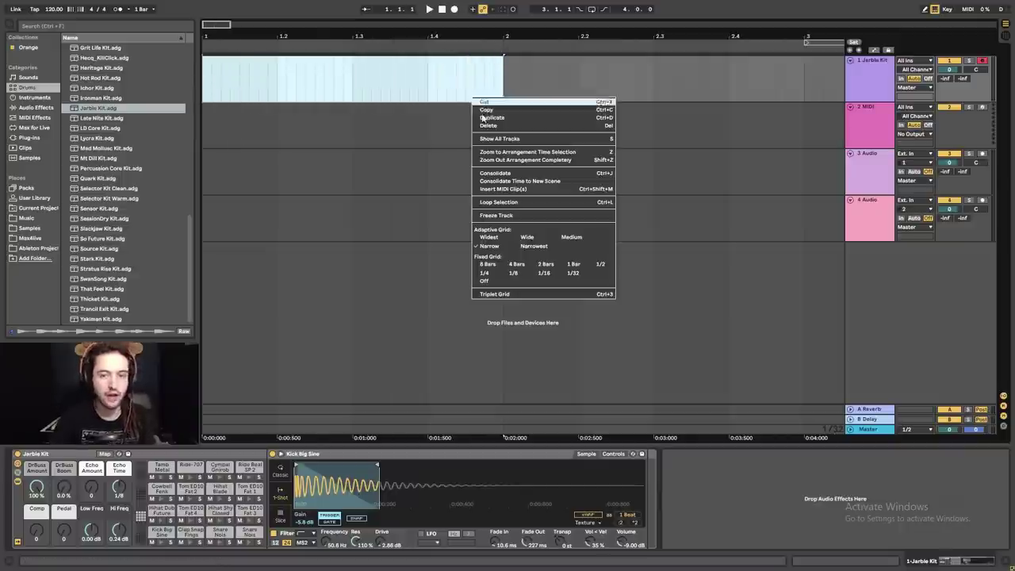
left_click(502, 194)
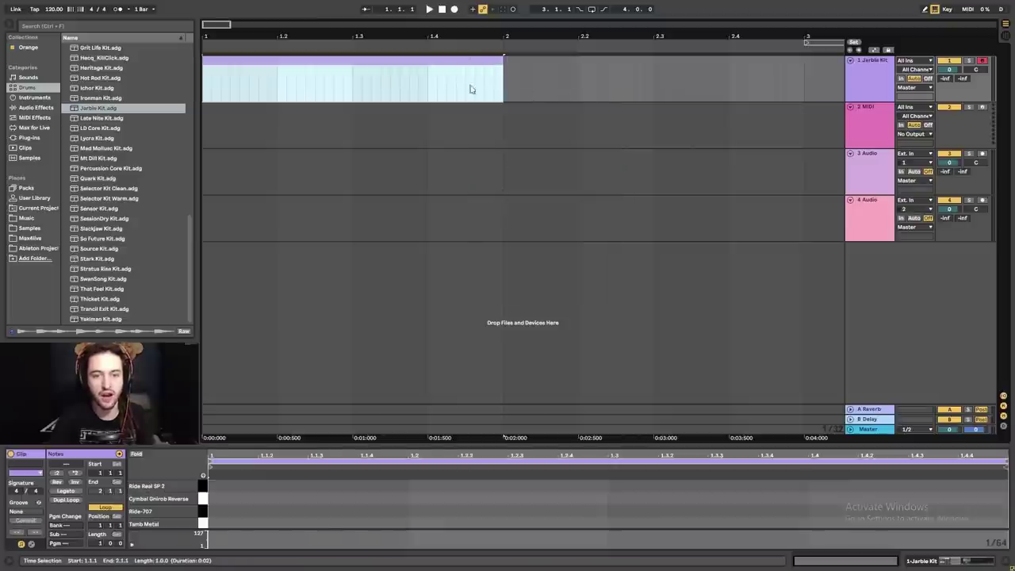
- Deselect the new MIDI clip and select it again to view its note editor
left_click(246, 483)
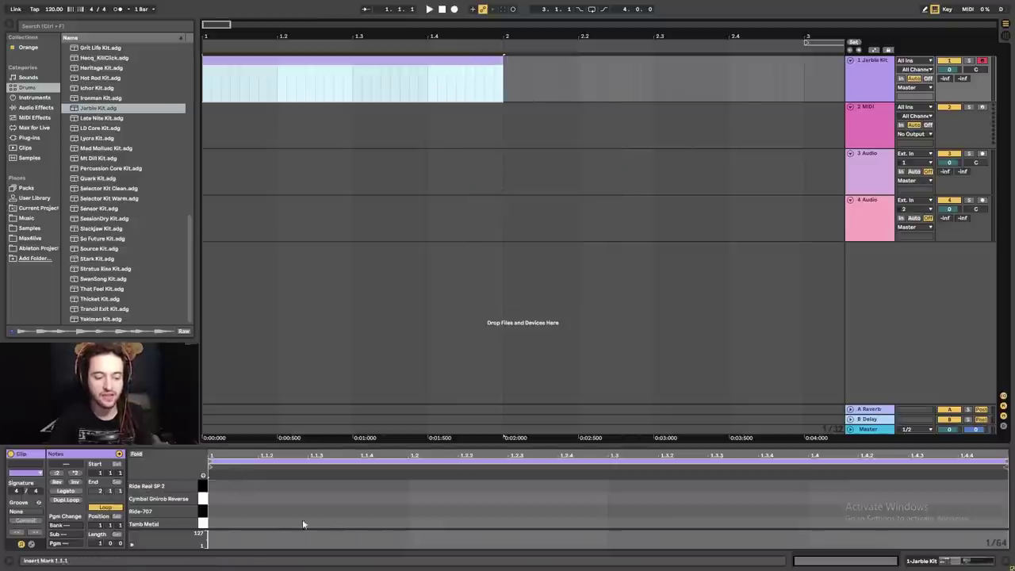
left_click(663, 84)
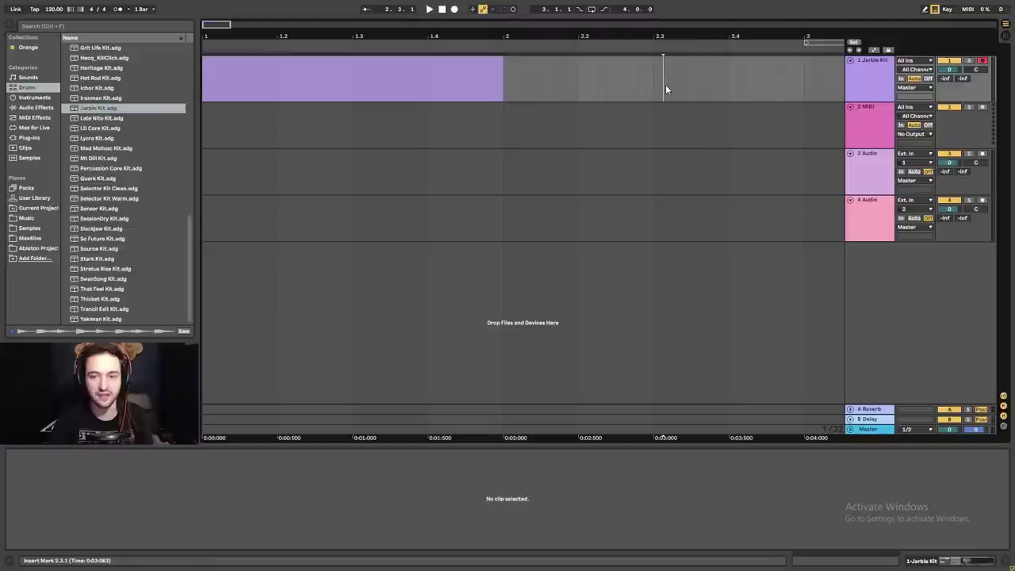
left_click(417, 65)
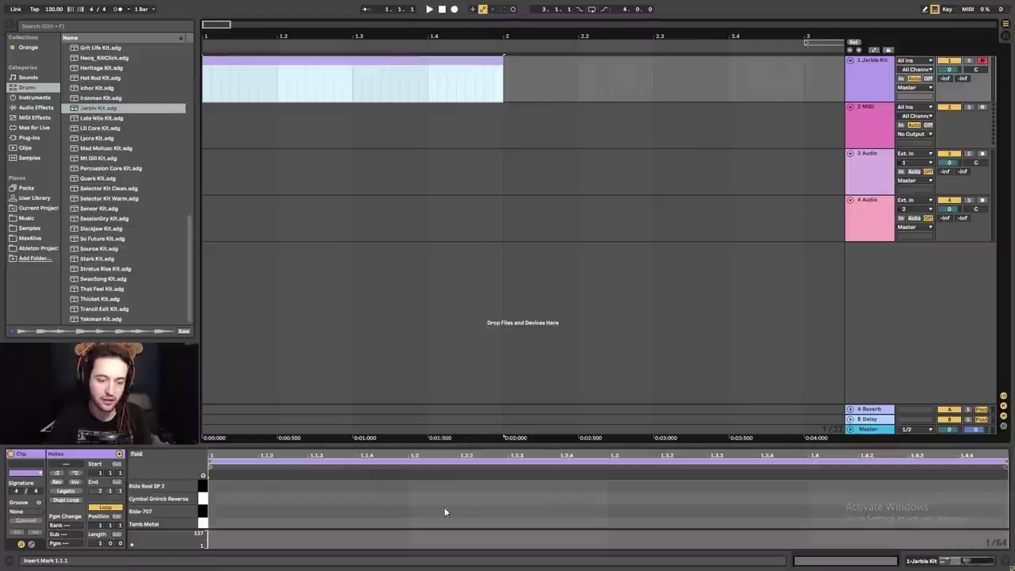
- Compare the Jarble Kit track's device view with its clip view, with the clip selected and deselected
left_click(917, 562)
left_click(917, 561)
left_click(912, 562)
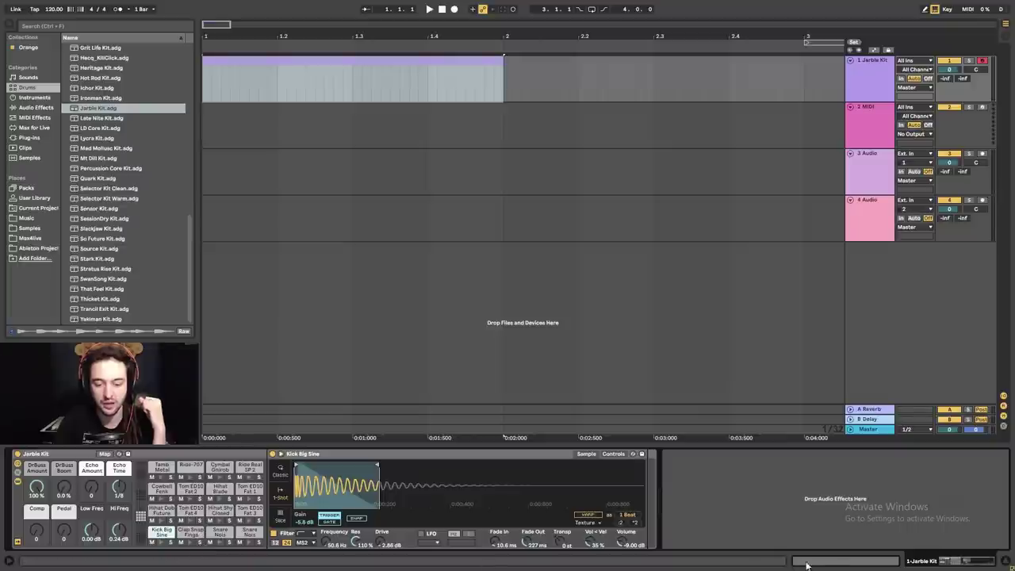
left_click(842, 556)
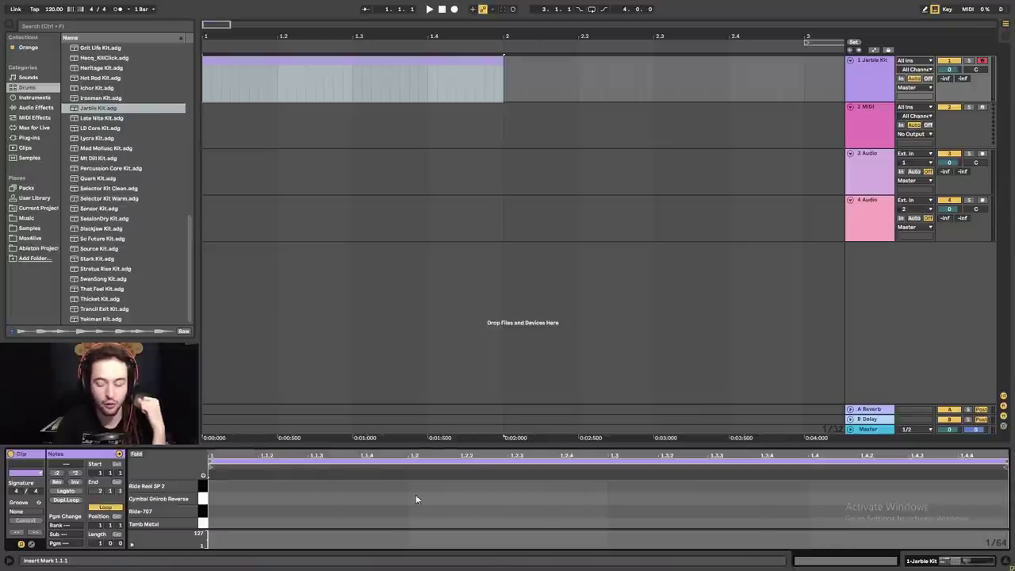
left_click(514, 101)
left_click(920, 562)
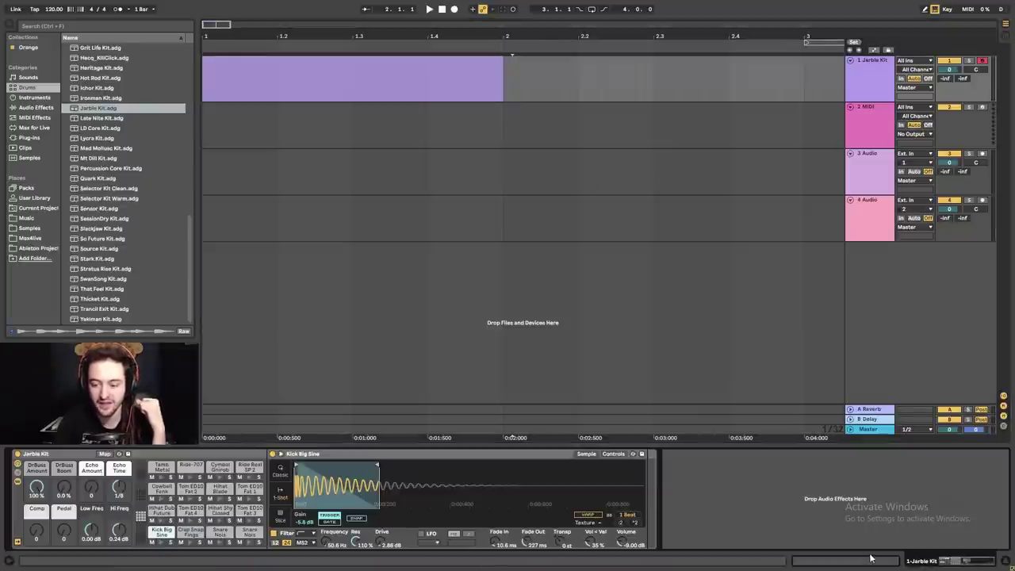
left_click(825, 564)
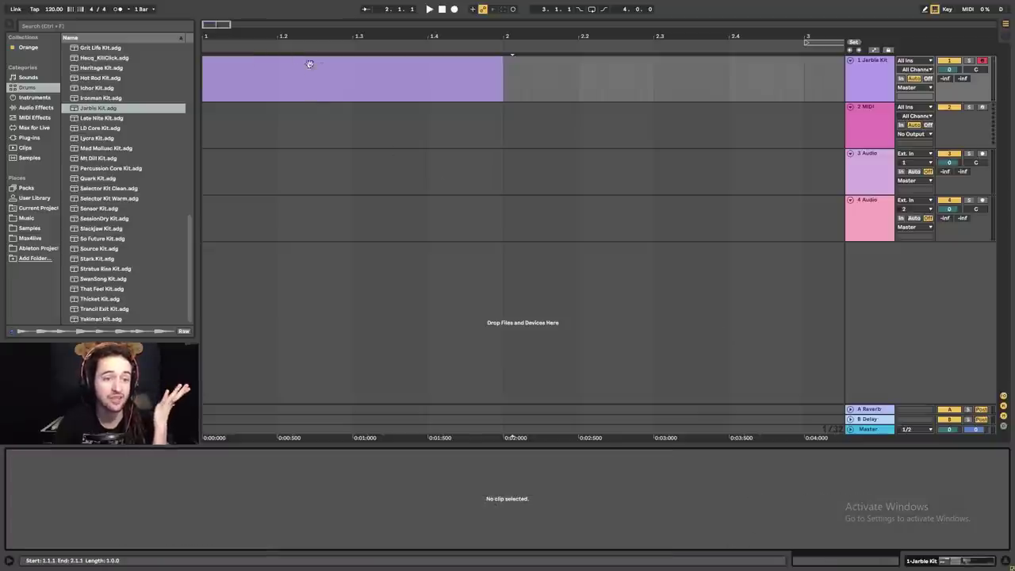
- Select the one-bar MIDI clip and switch between the kit's devices and the clip's notes, finishing in the note editor
left_click(437, 62)
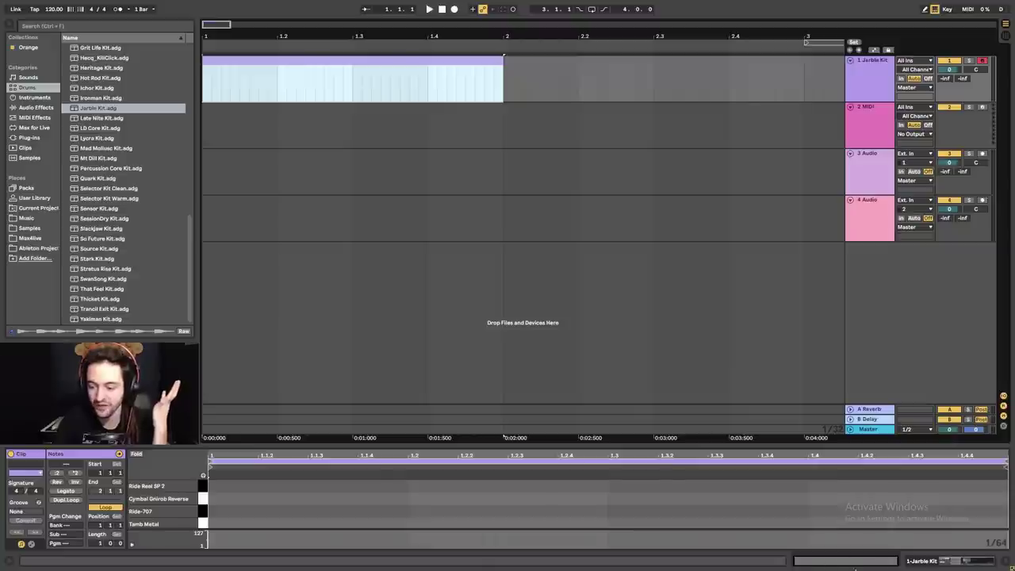
left_click(919, 562)
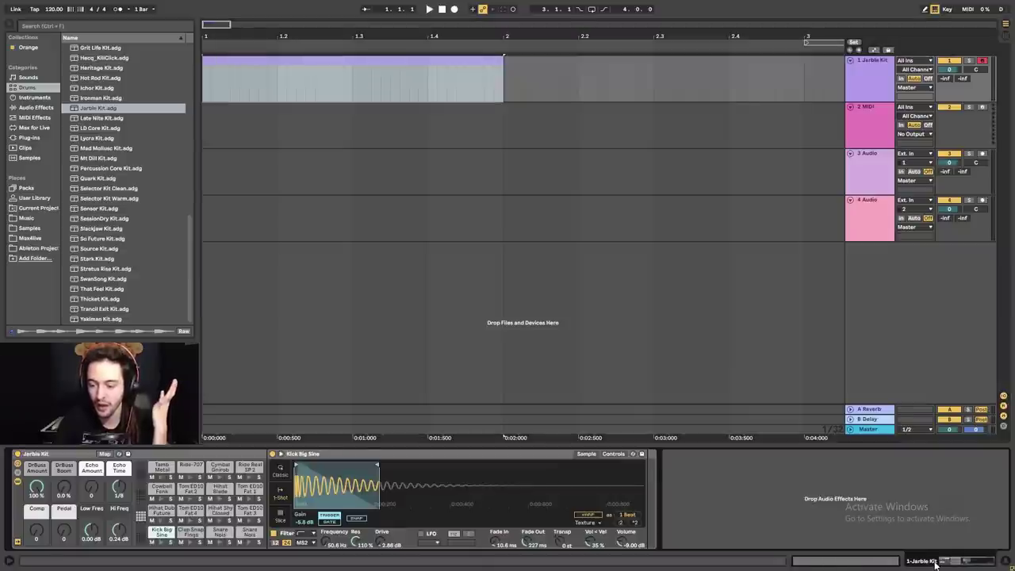
left_click(857, 559)
left_click(872, 562)
left_click(872, 561)
left_click(920, 561)
left_click(912, 562)
left_click(907, 561)
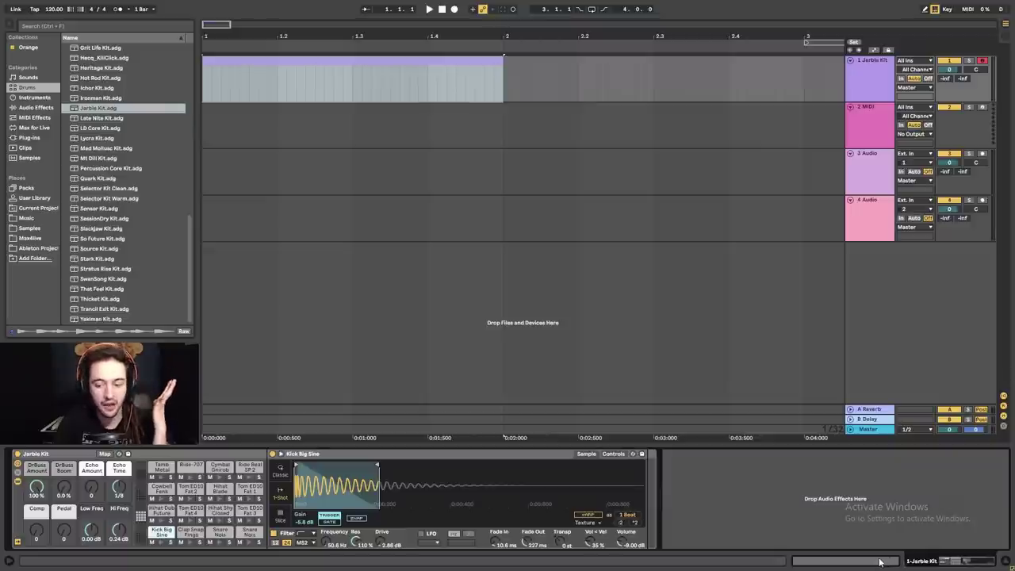
left_click(879, 561)
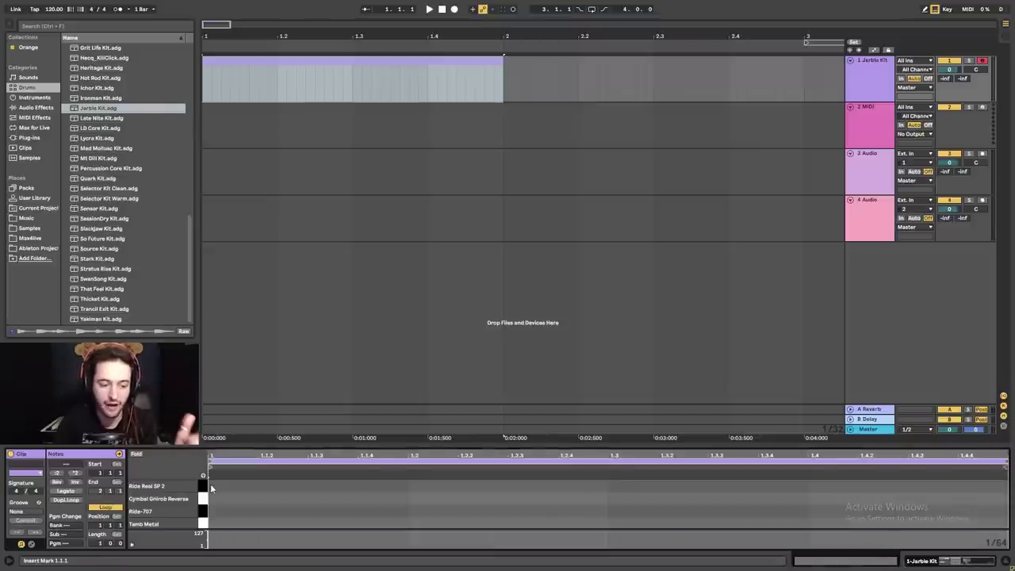
- Find the lowest drum rows in the note editor and audition the Snare Nois, Clap Snap Fings and Kick Big Sine sounds
scroll(299, 491, "down", 3)
scroll(299, 488, "up", 3)
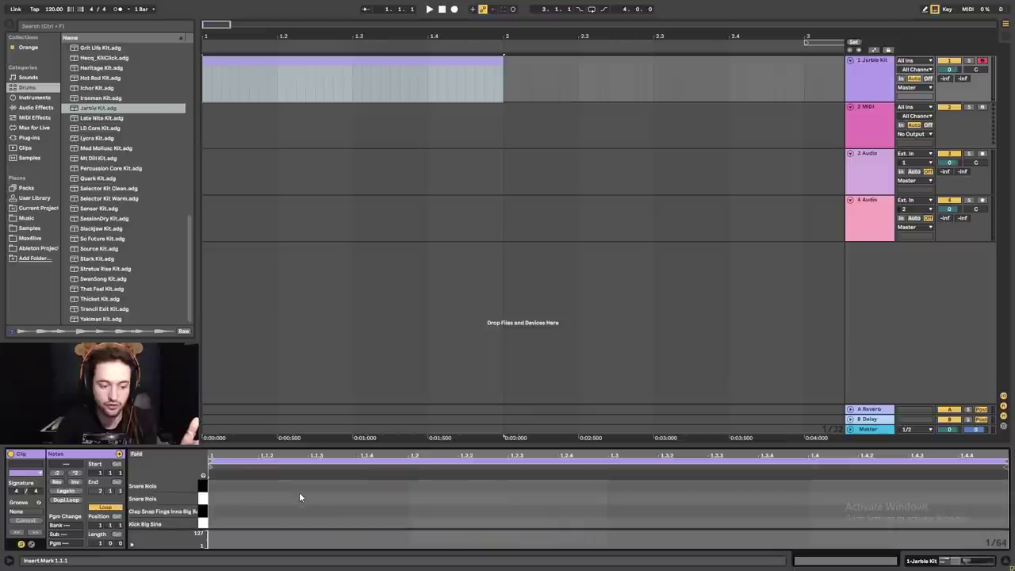
scroll(242, 500, "down", 1)
scroll(242, 504, "down", 2)
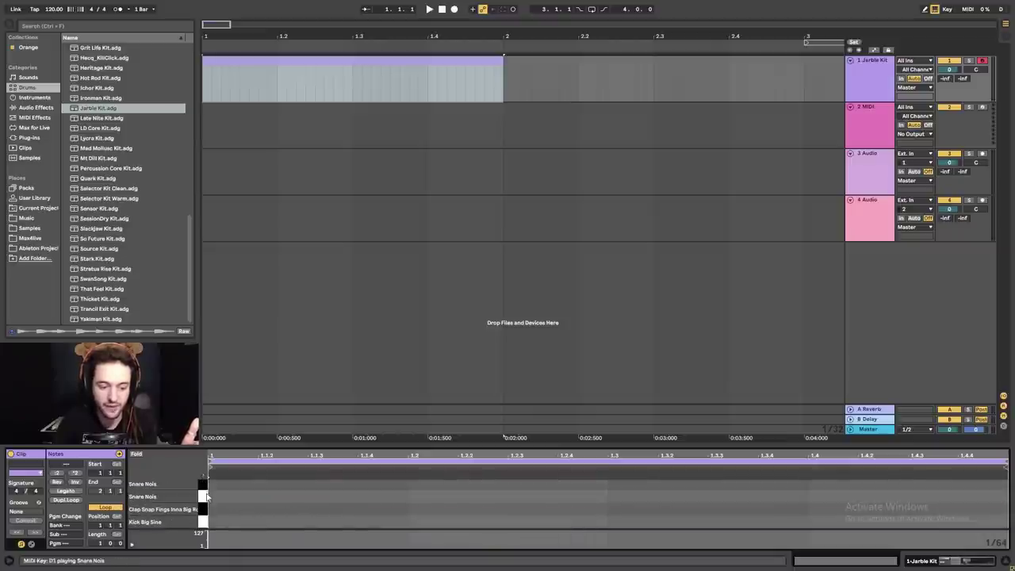
left_click(203, 496)
left_click(203, 509)
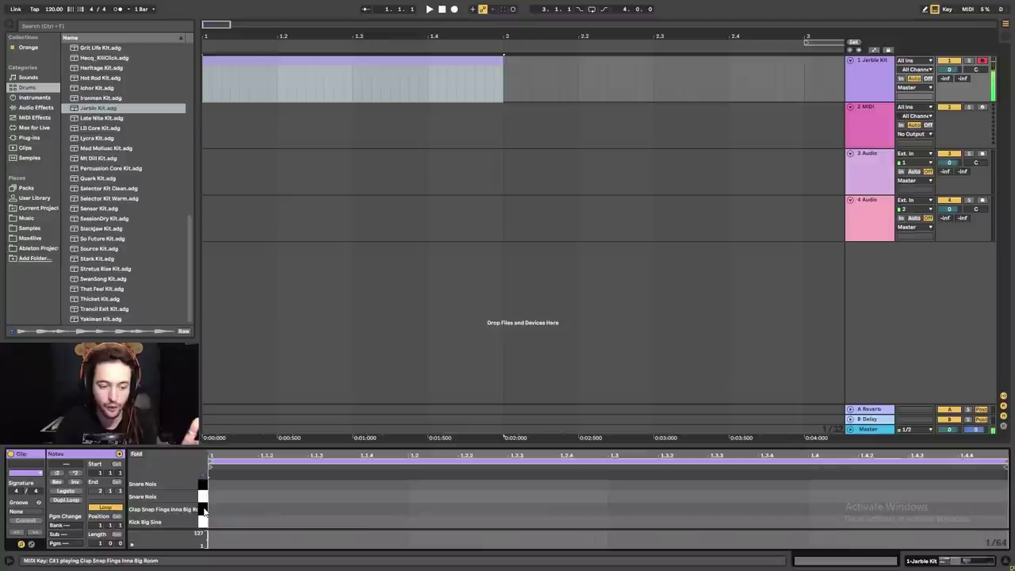
left_click(202, 521)
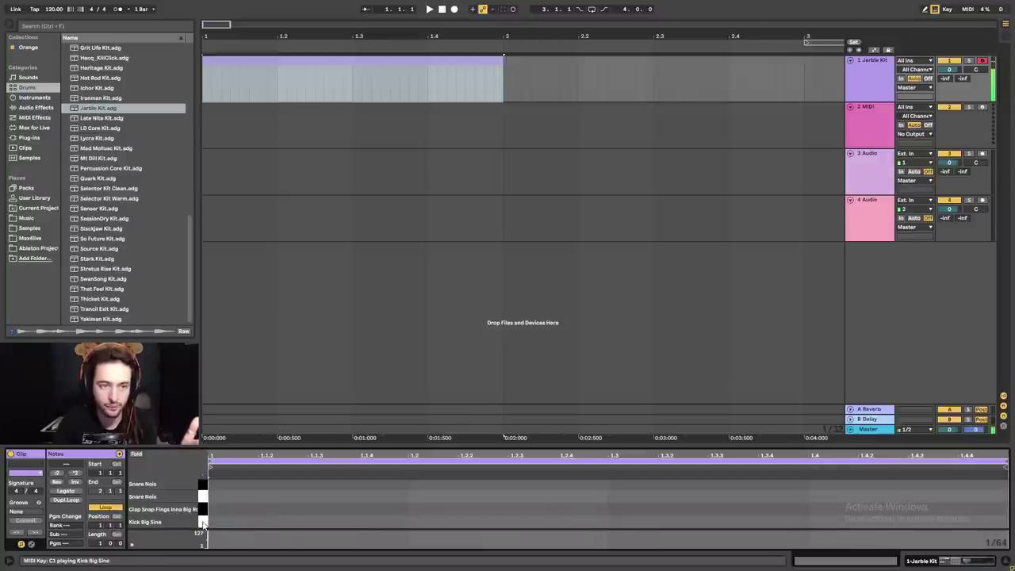
- Add a one-beat Kick Big Sine note at 1.1.1 and play the one-bar clip in a loop
double_click(213, 523)
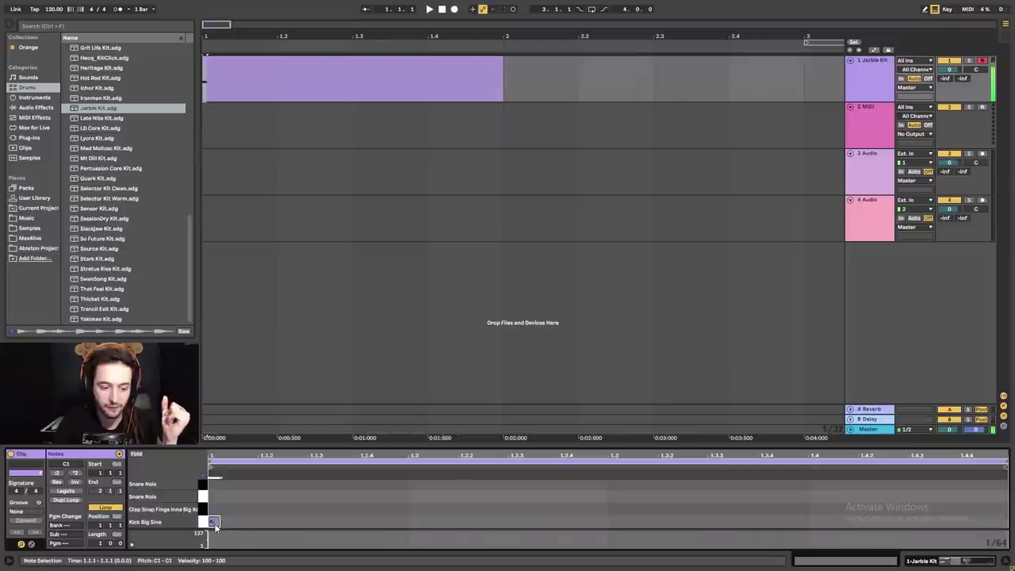
left_click_drag(215, 523, 407, 522)
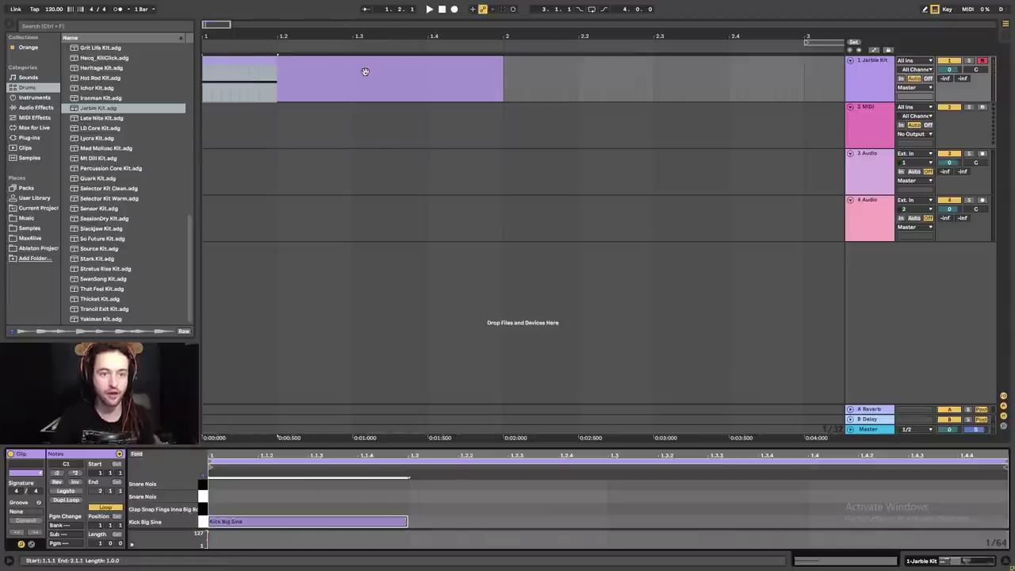
left_click(274, 63)
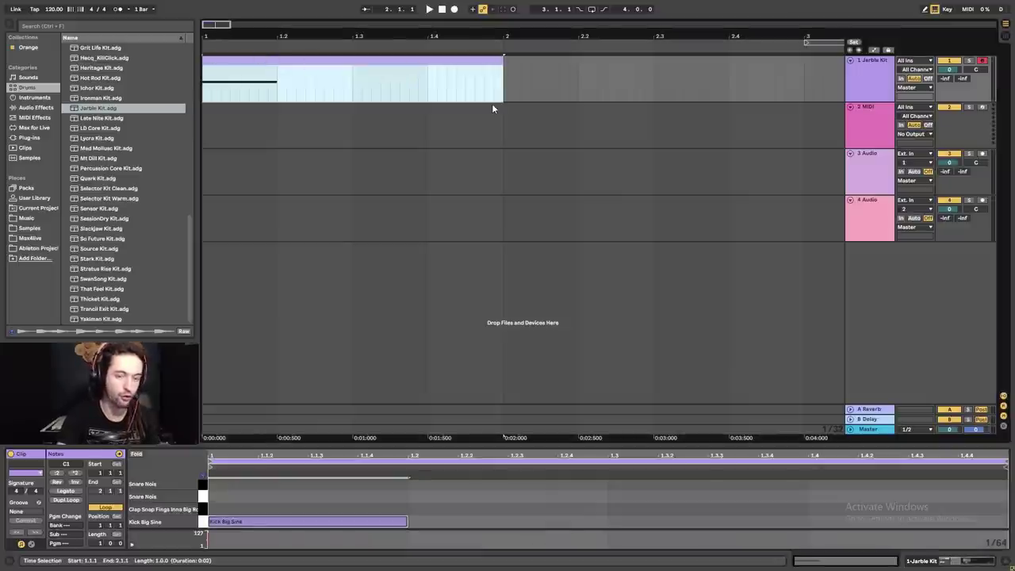
key("ctrl+l")
key("space")
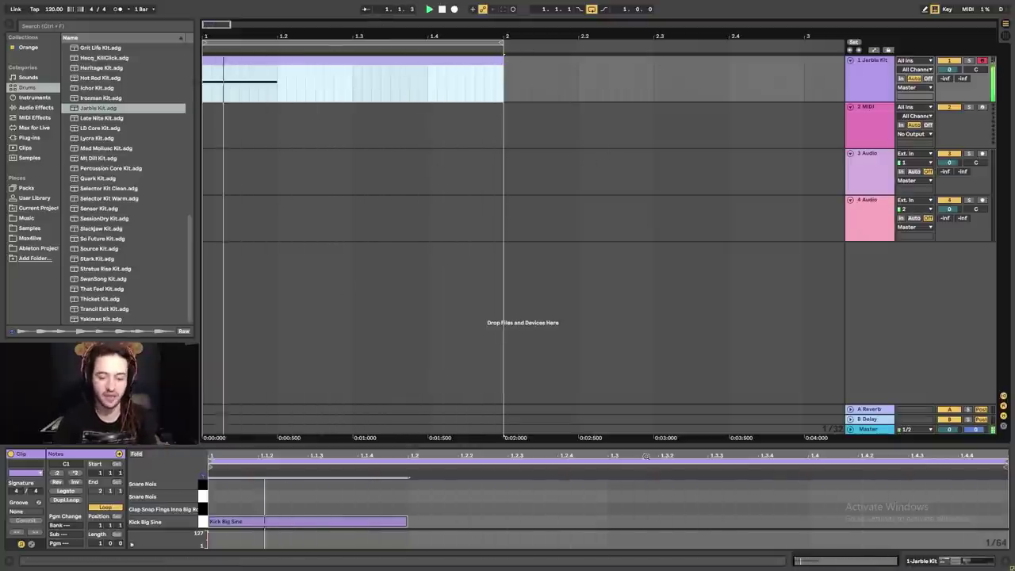
- Add two half-beat Kick Big Sine notes at 1.2.3 and 1.3.3 while the loop plays, and stop playback
double_click(517, 521)
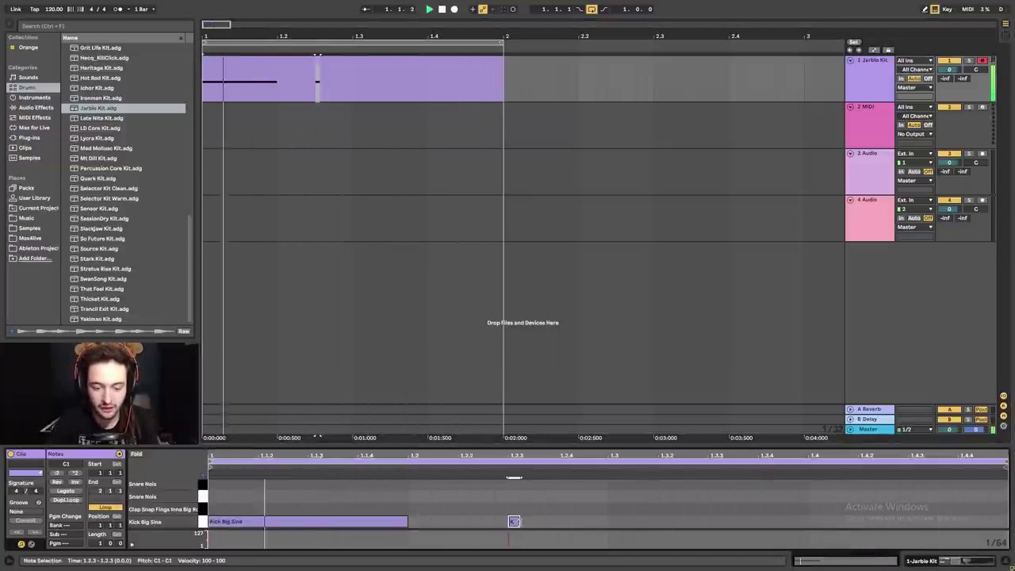
left_click_drag(517, 521, 608, 521)
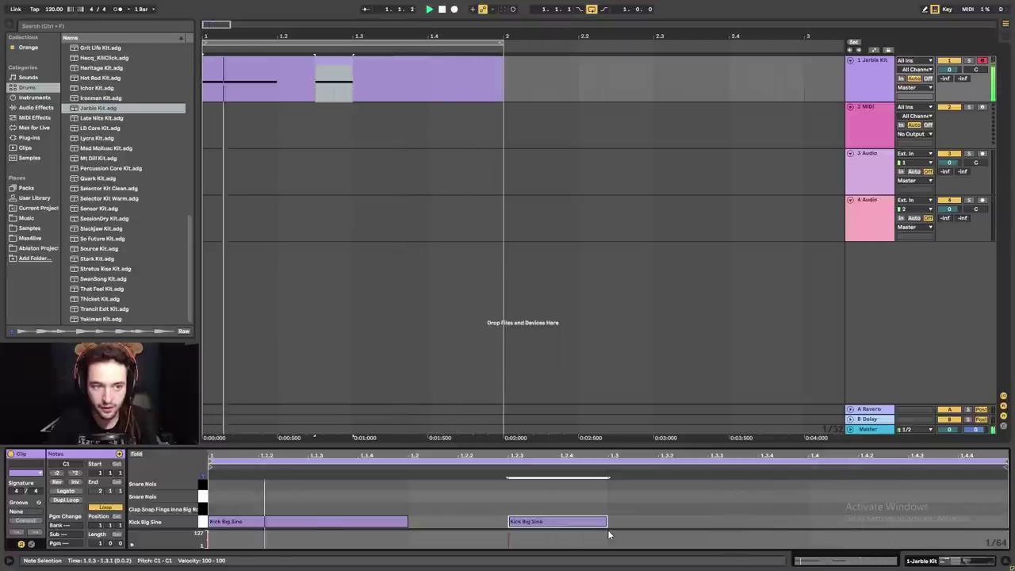
left_click(714, 525)
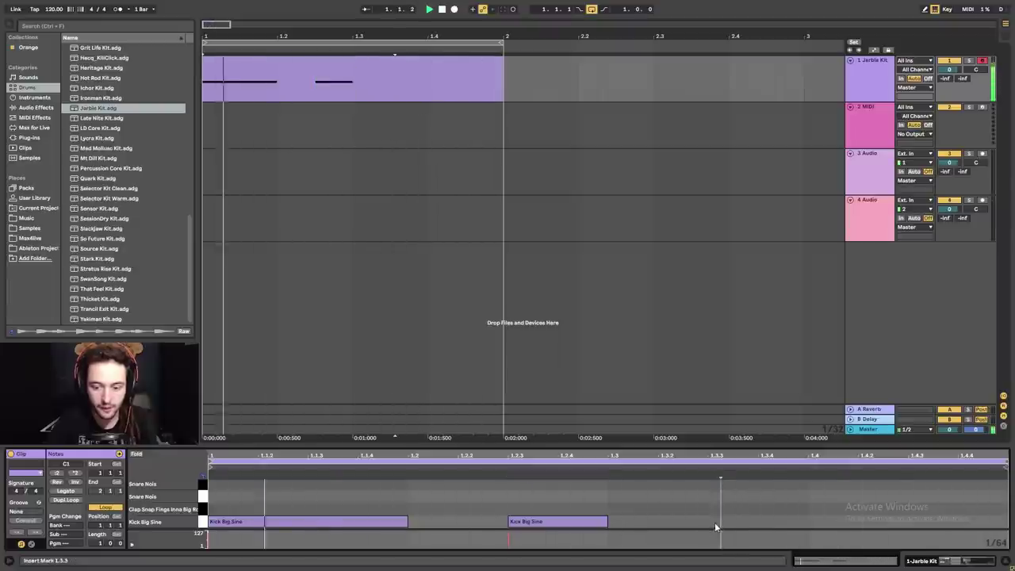
double_click(715, 521)
left_click_drag(716, 522, 806, 532)
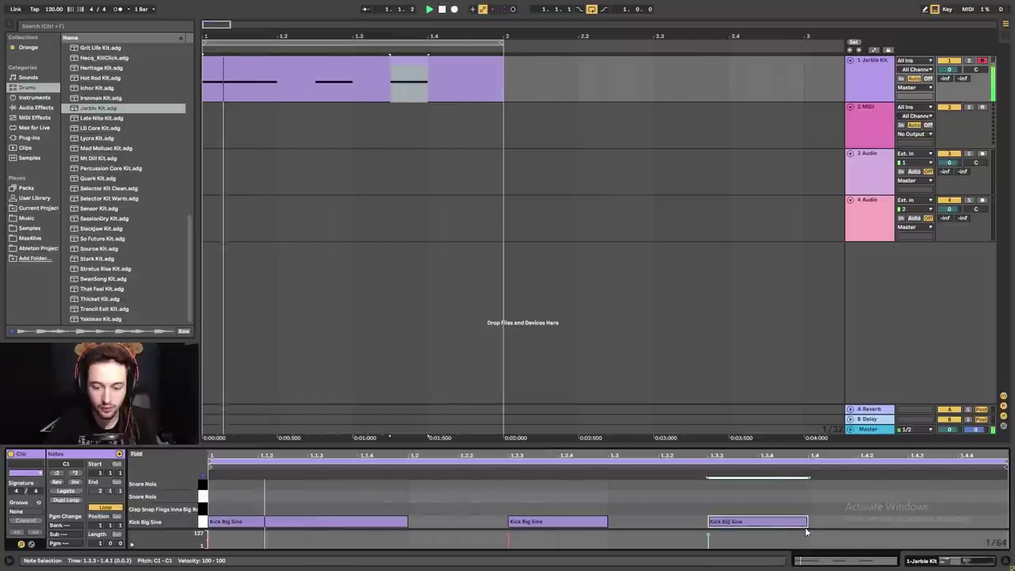
left_click(655, 507)
key("space")
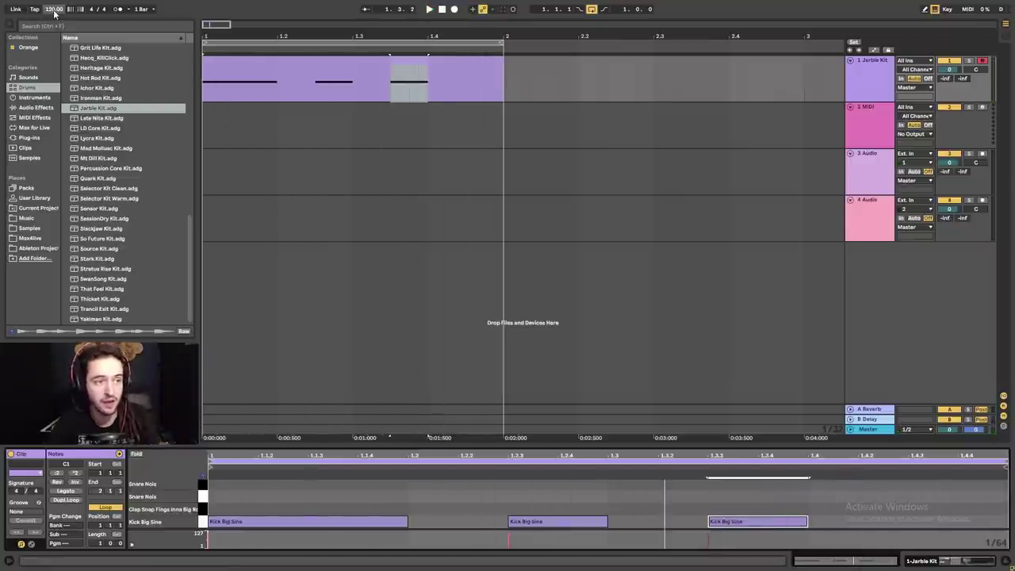
- Set the project tempo to 110 BPM and listen to the kick pattern loop at that tempo
left_click_drag(54, 9, 54, 17)
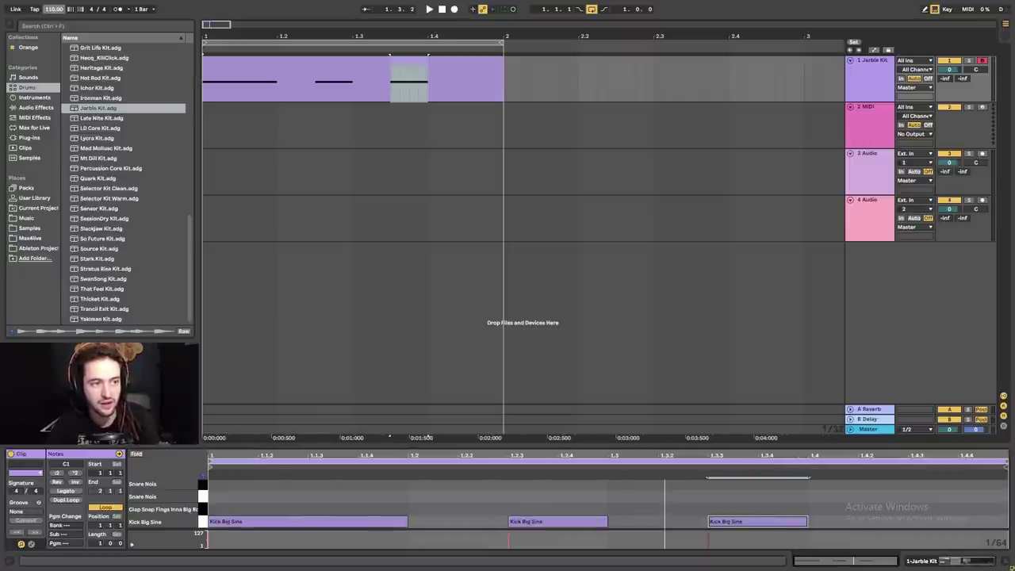
left_click(222, 68)
key("space")
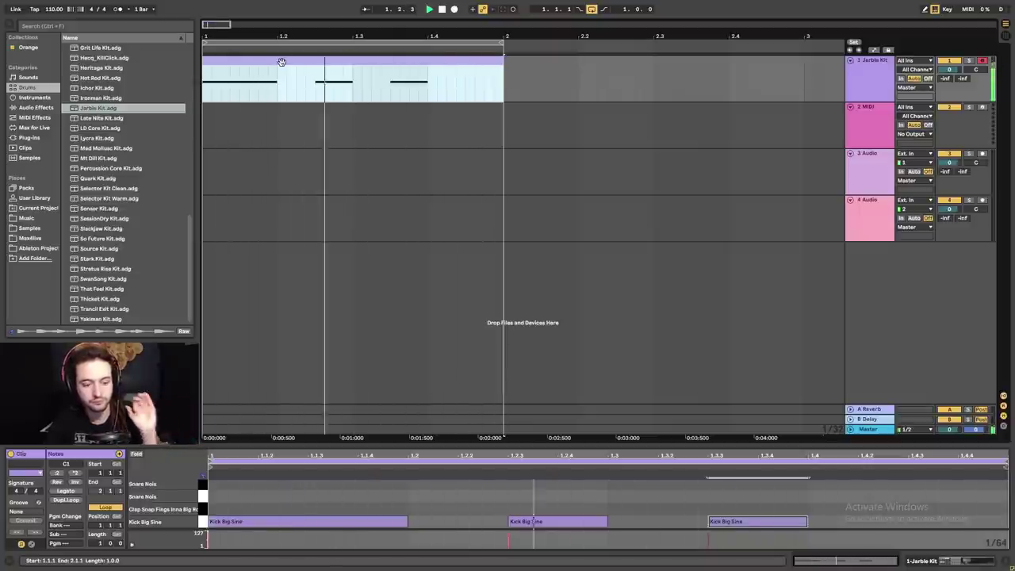
key("space")
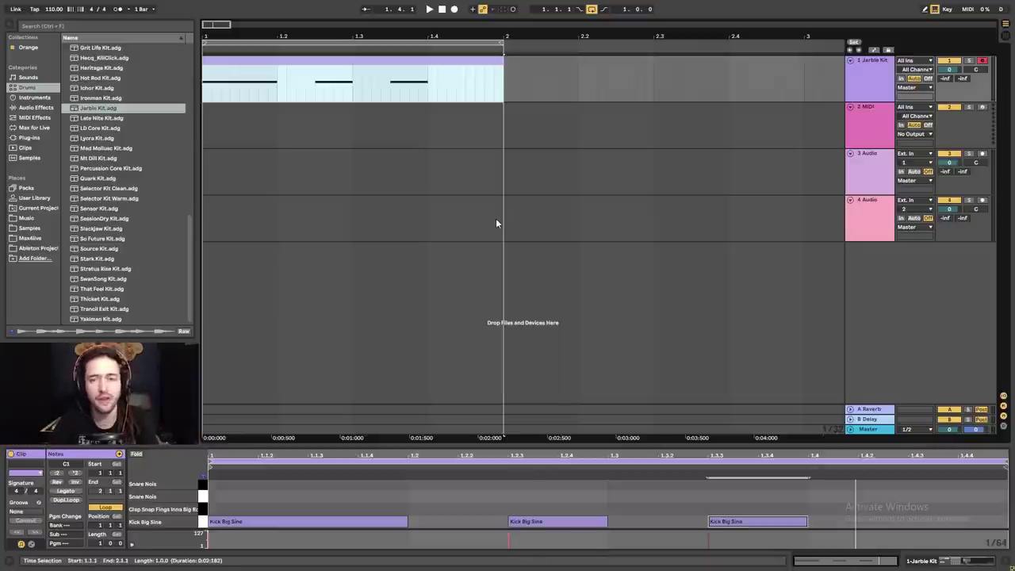
- Try lower velocities on the kick note at 1.2.3, listen to the loop, and set the velocity to about 55
left_click(509, 539)
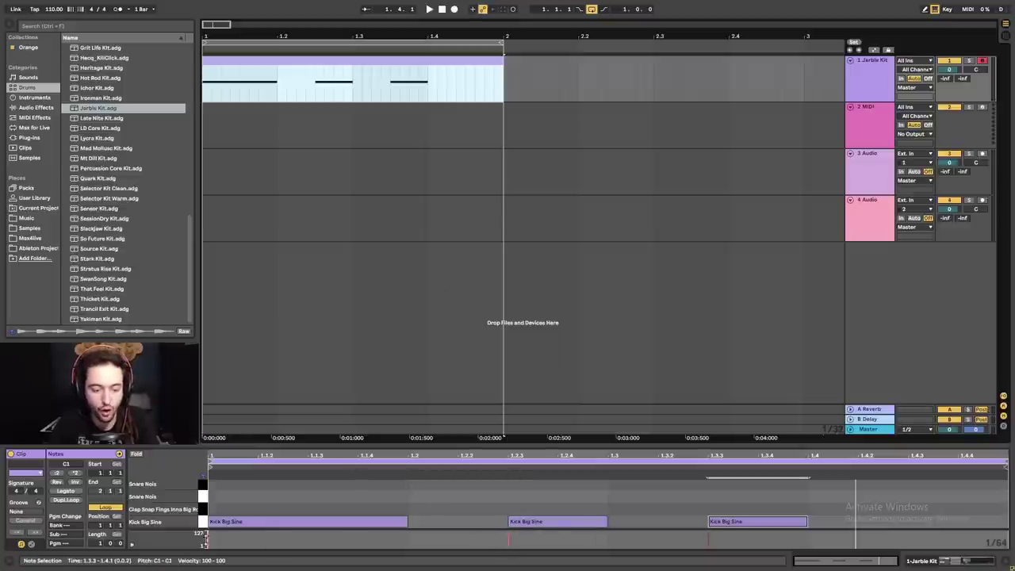
left_click(209, 539)
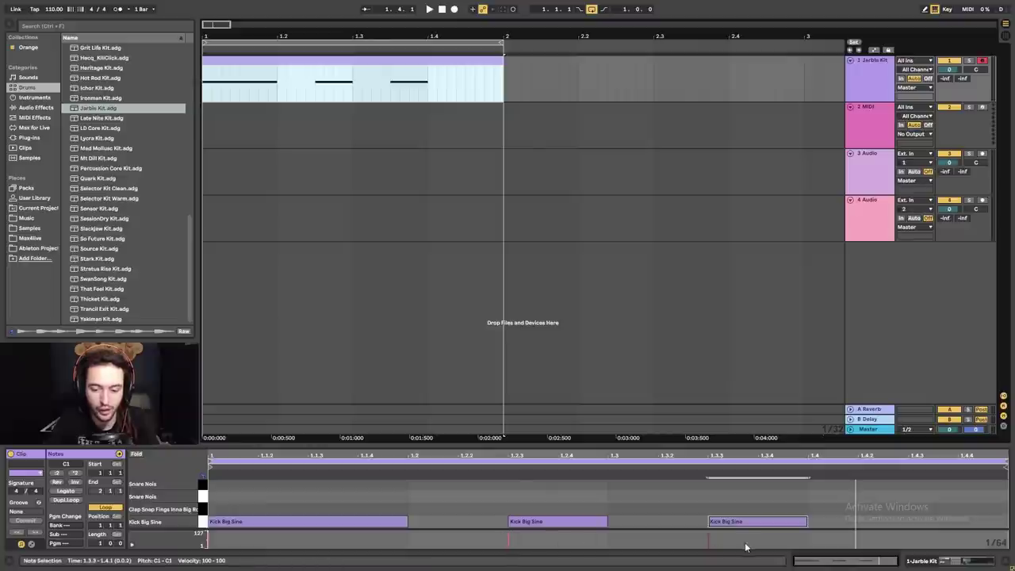
left_click(559, 545)
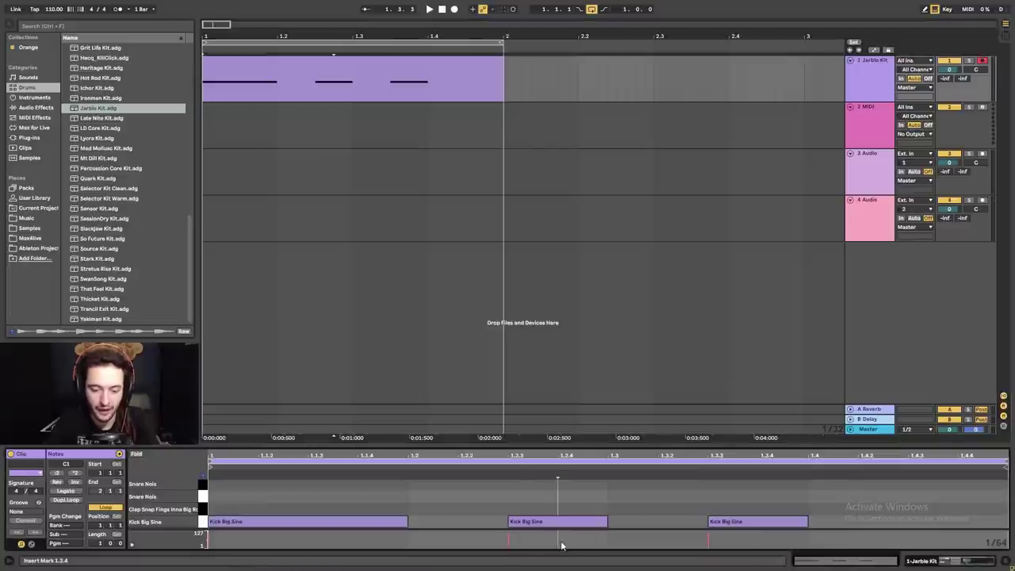
left_click(511, 540)
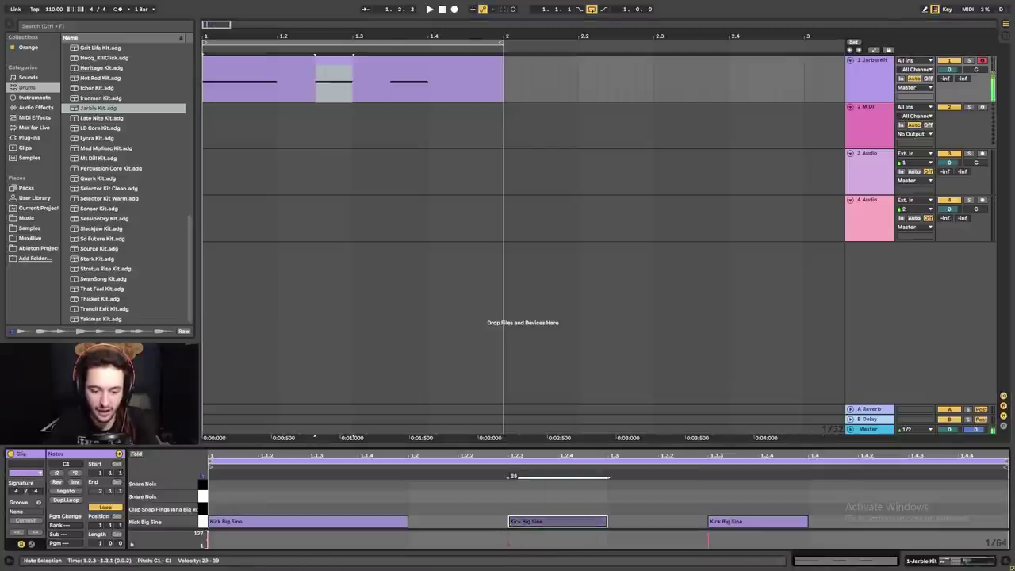
mouse_move(511, 540)
left_mouse_down()
mouse_move(510, 524)
mouse_move(511, 555)
mouse_move(511, 532)
left_mouse_up()
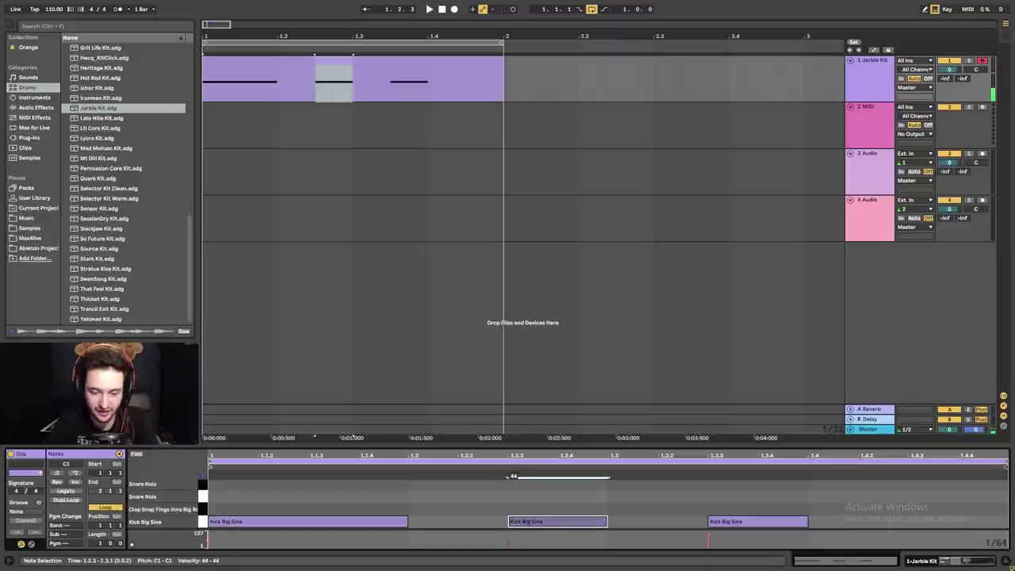
left_click_drag(511, 542, 510, 543)
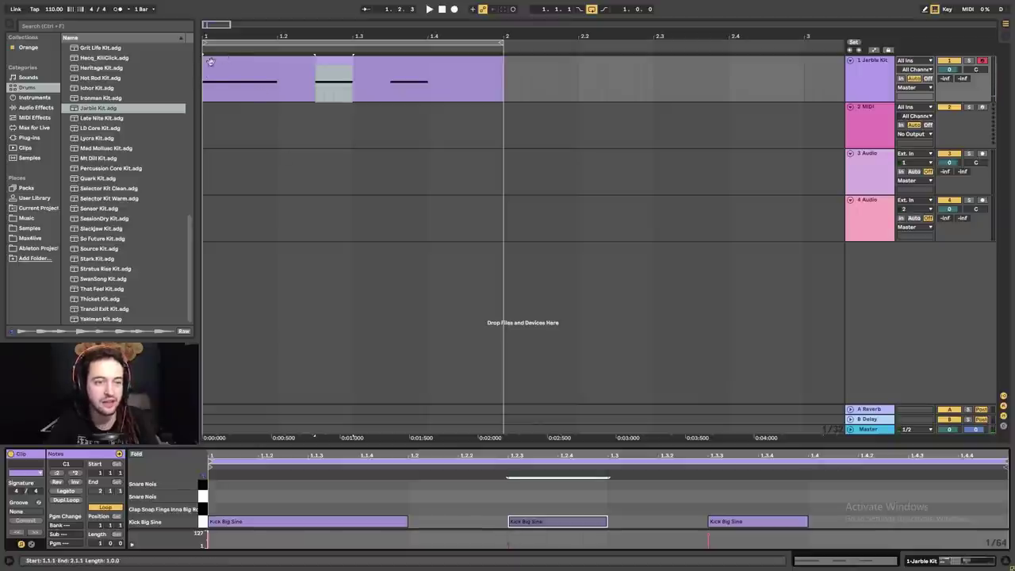
key("space")
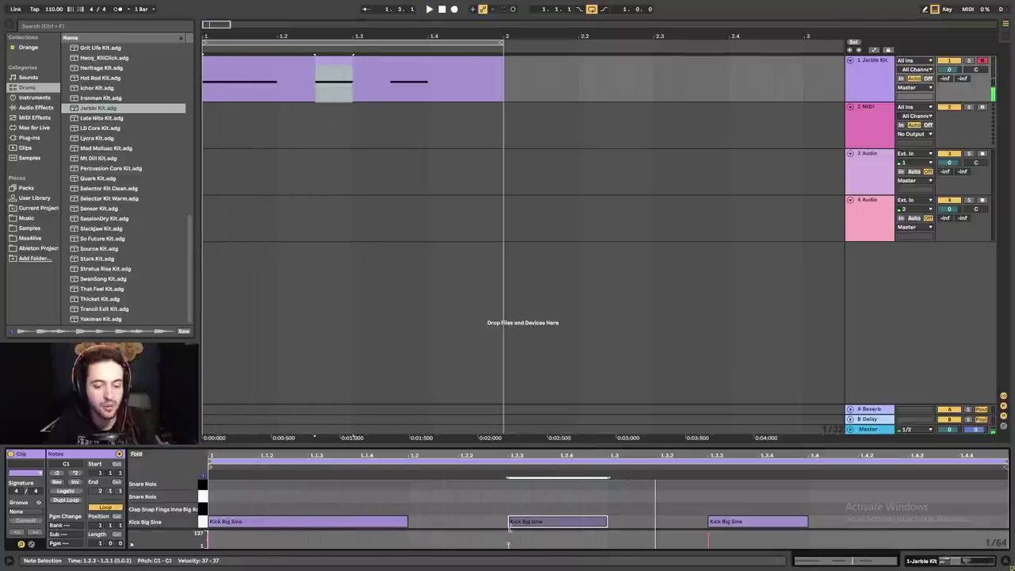
left_click_drag(508, 544, 509, 477)
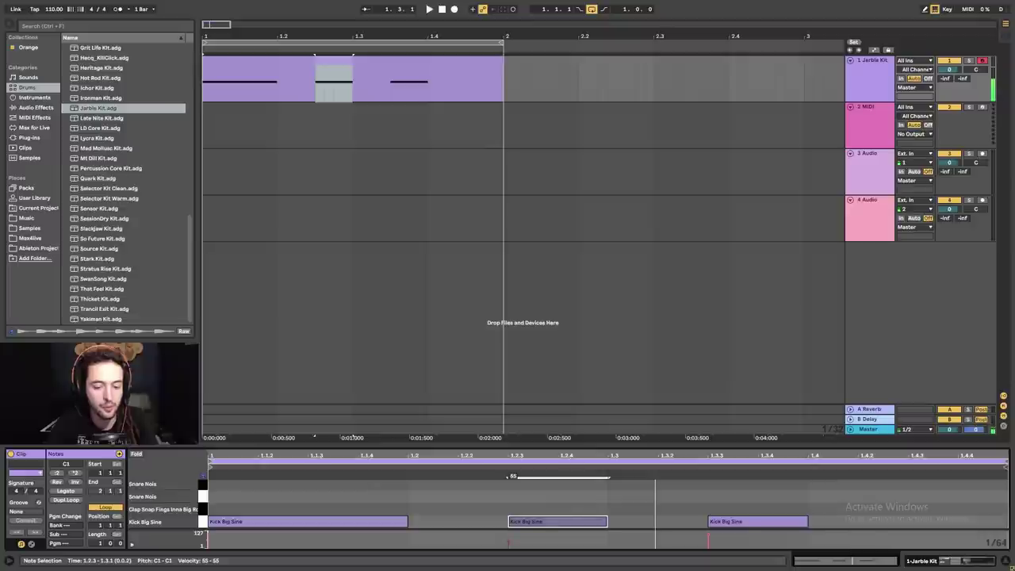
left_click(295, 70)
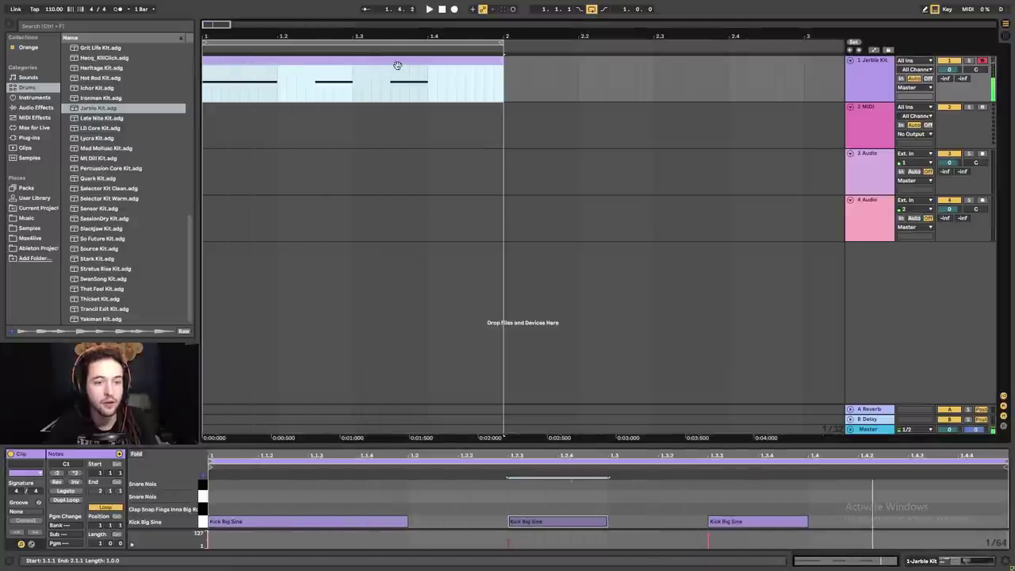
- Lower the velocity of the kick note at 1.3.3 to about 78 and listen to the loop
left_click(710, 540)
left_click_drag(711, 540, 710, 523)
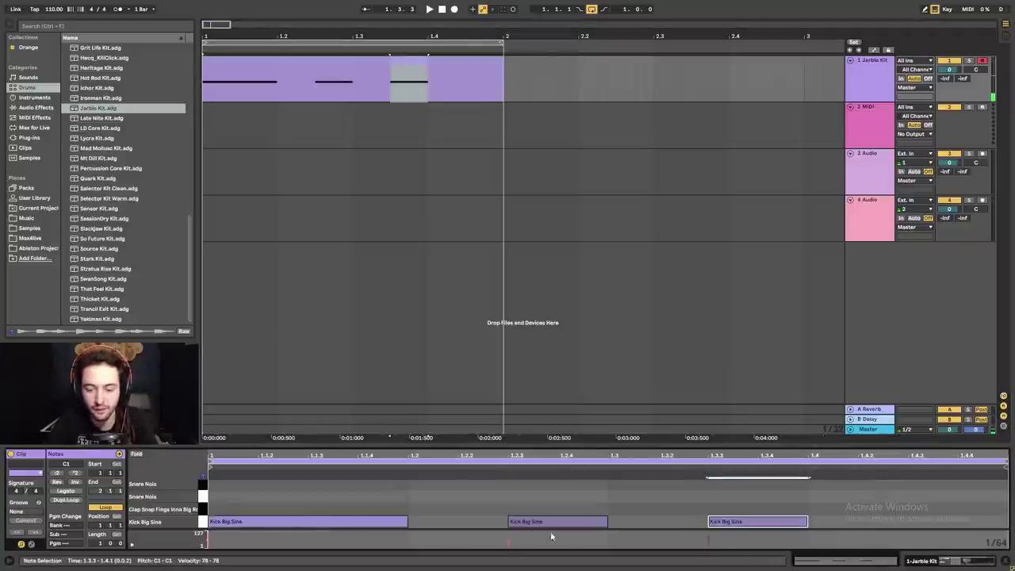
left_click(709, 543)
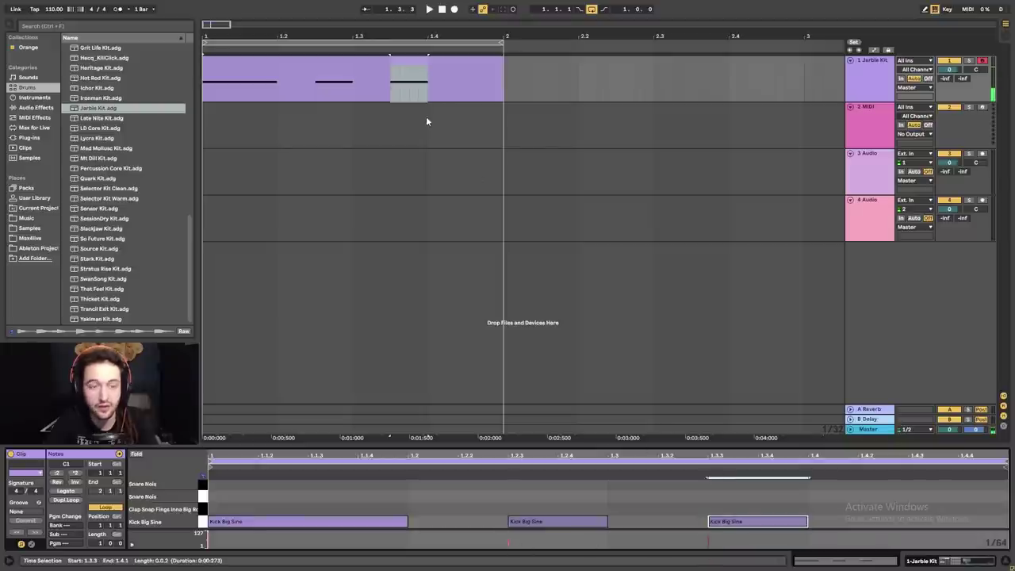
left_click(408, 79)
left_click(370, 62)
key("space")
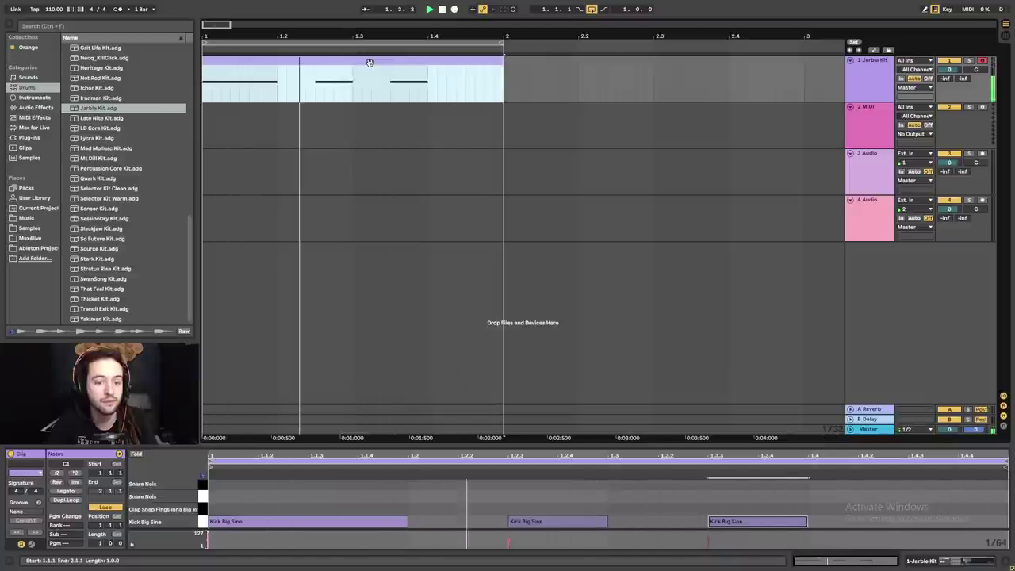
key("space")
- Set the velocity of the Kick Big Sine note at 1.2.3 to about 74
left_click(533, 547)
left_click(509, 544)
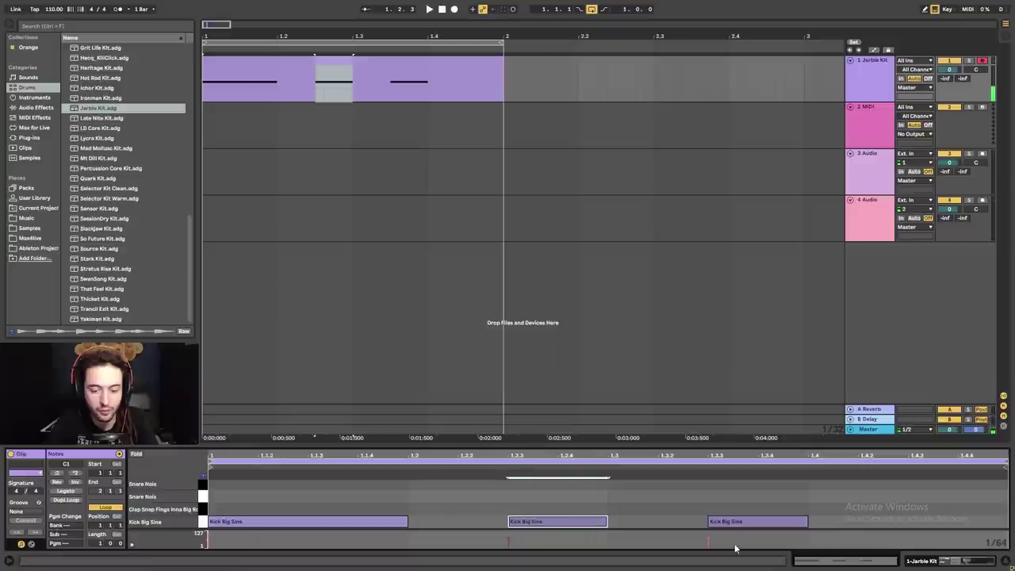
key("space")
- Set the velocity of the kick note at 1.3.3 to about 85 and listen to the loop
left_click(709, 542)
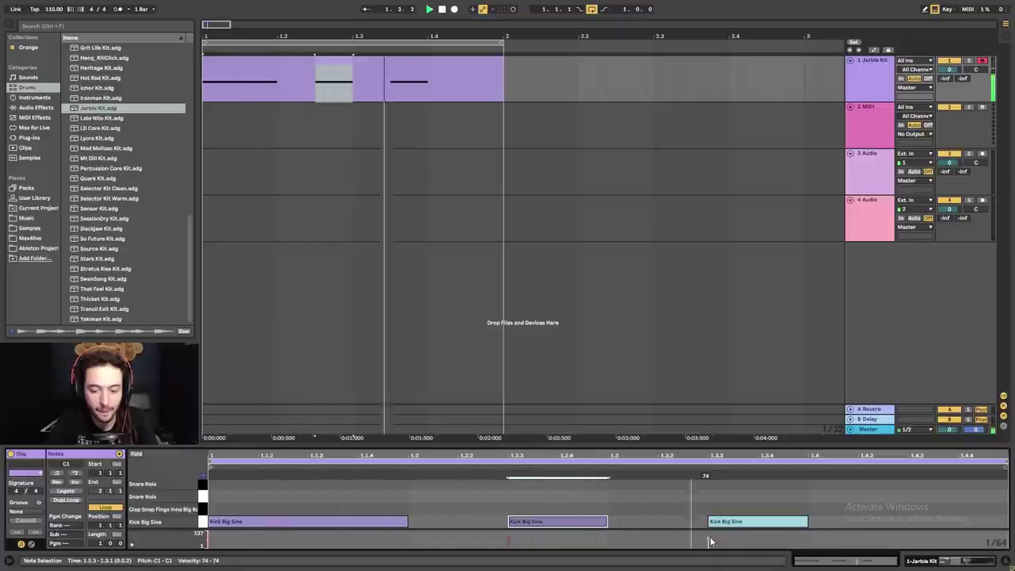
key("space")
left_click(710, 541)
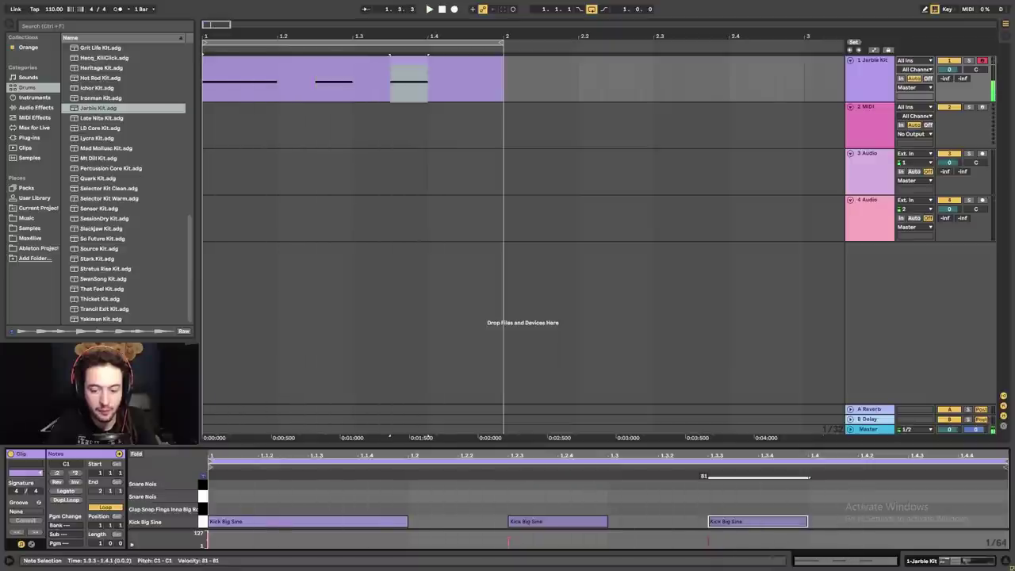
left_click(559, 402)
key("space")
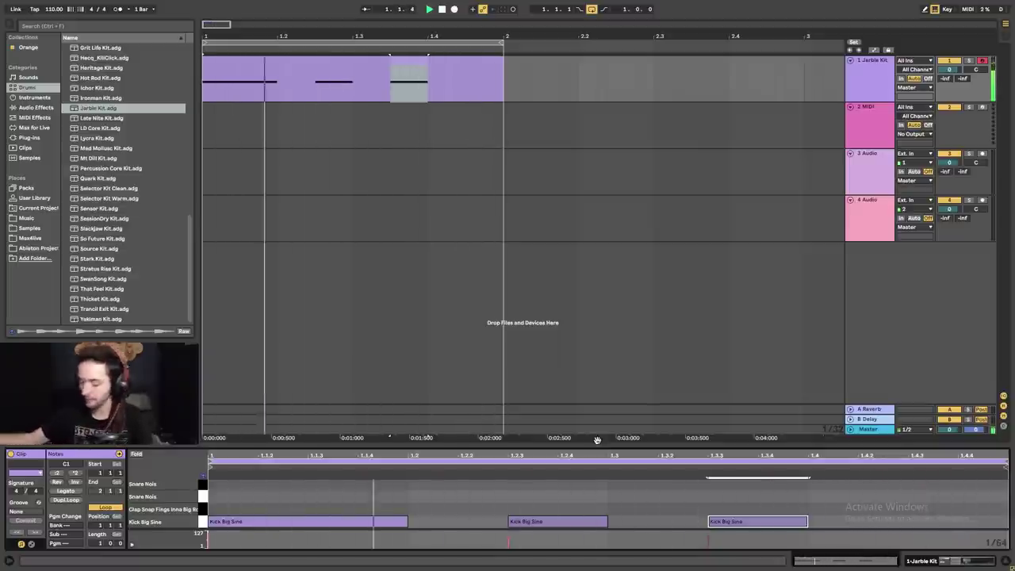
key("space")
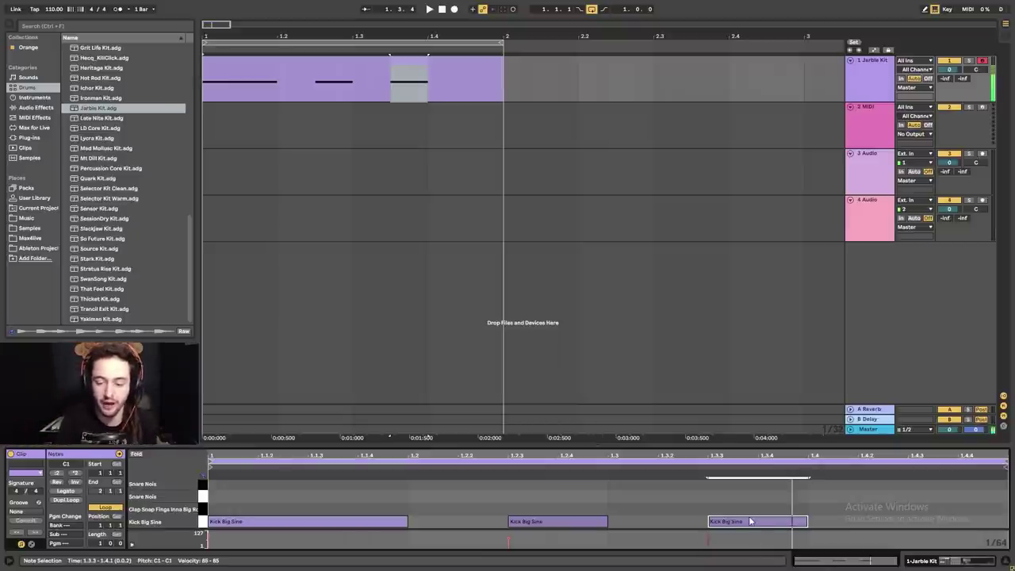
- Move the kick note at 1.3.3 later to 1.4.1 and listen to the changed loop
left_click_drag(695, 499, 823, 499)
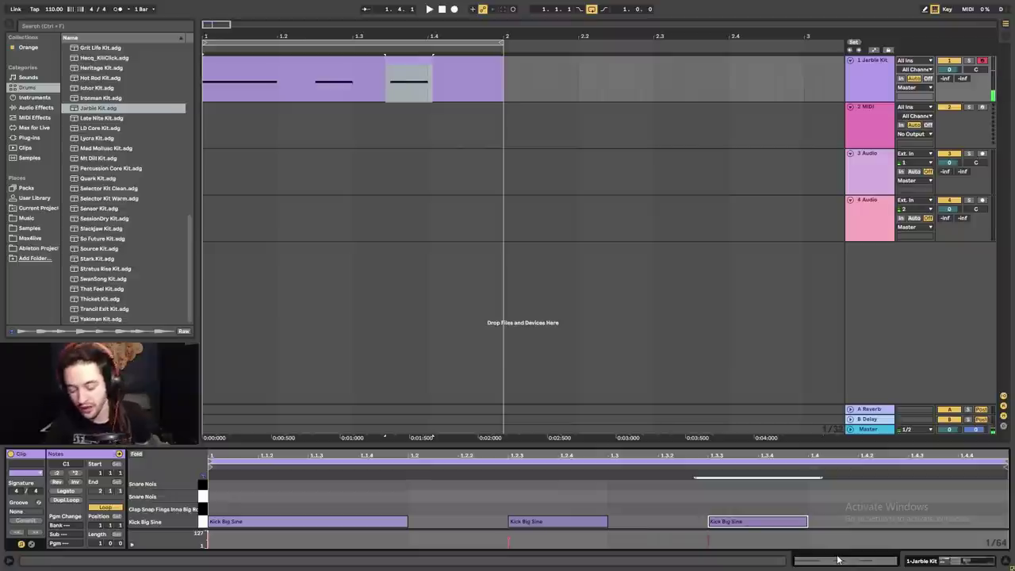
key("Right")
key("Right")
key("Right")
key("Right")
key("Right")
key("Right")
key("Right")
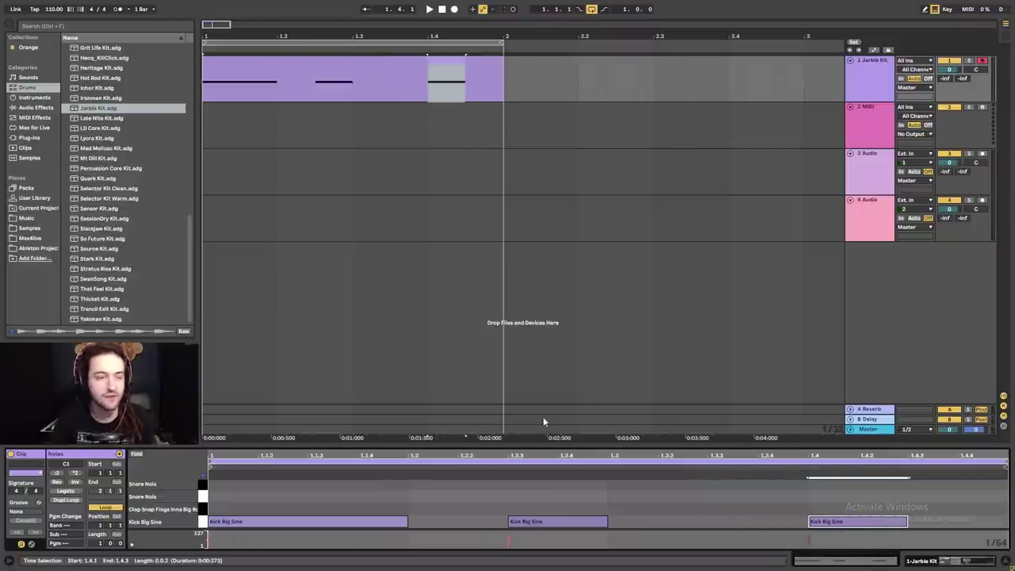
key("space")
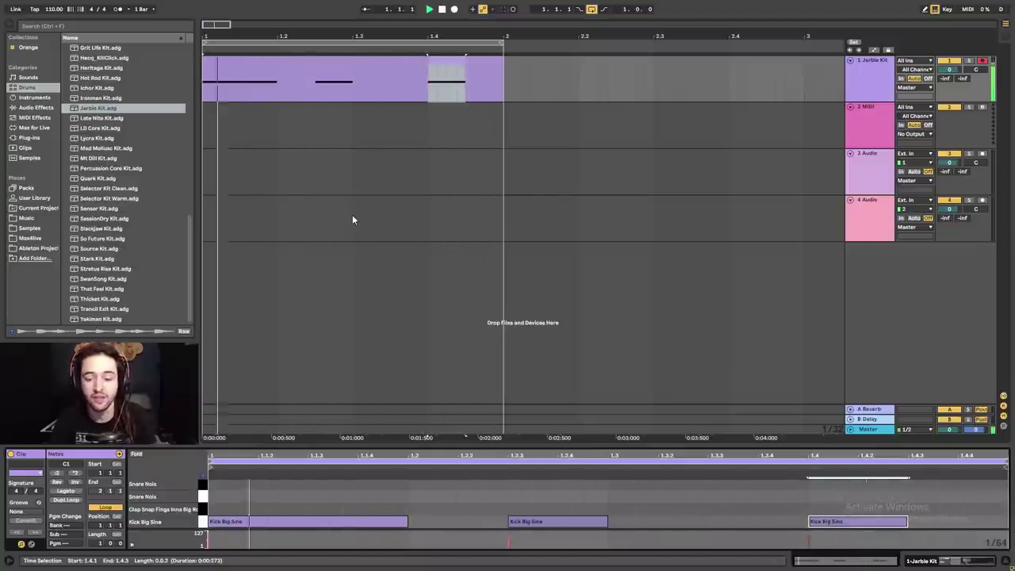
key("space")
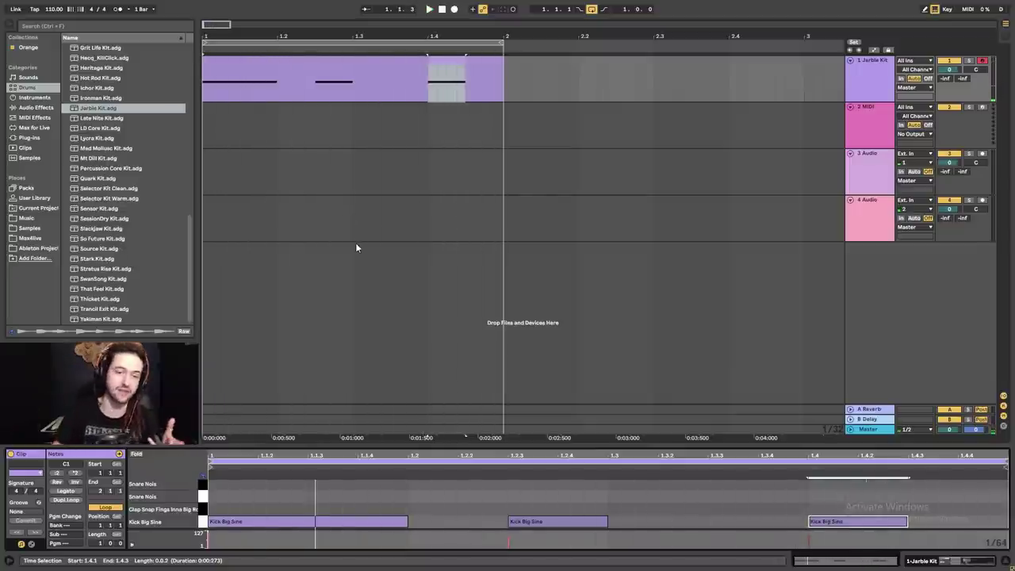
left_click(406, 60)
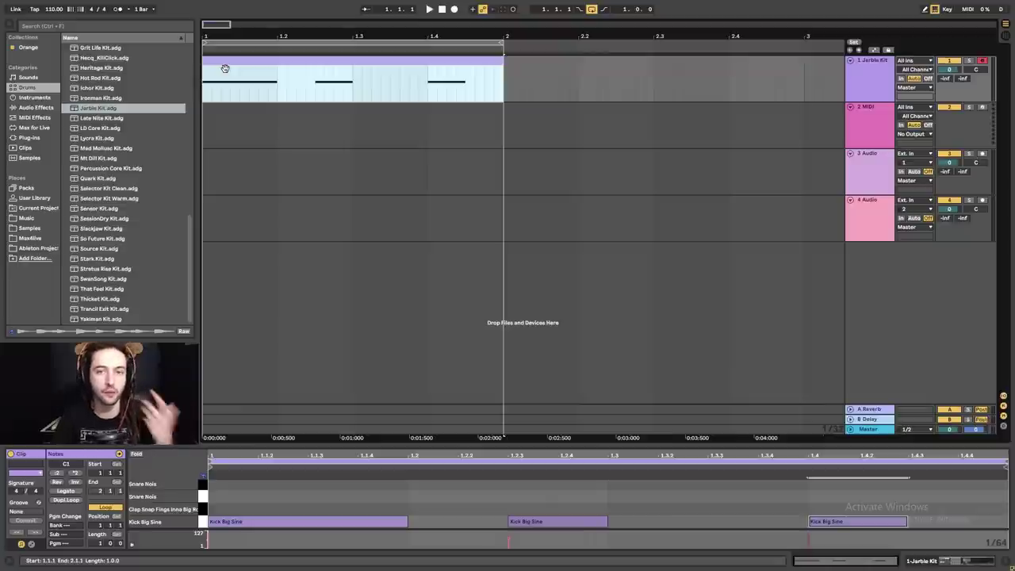
left_click(305, 95)
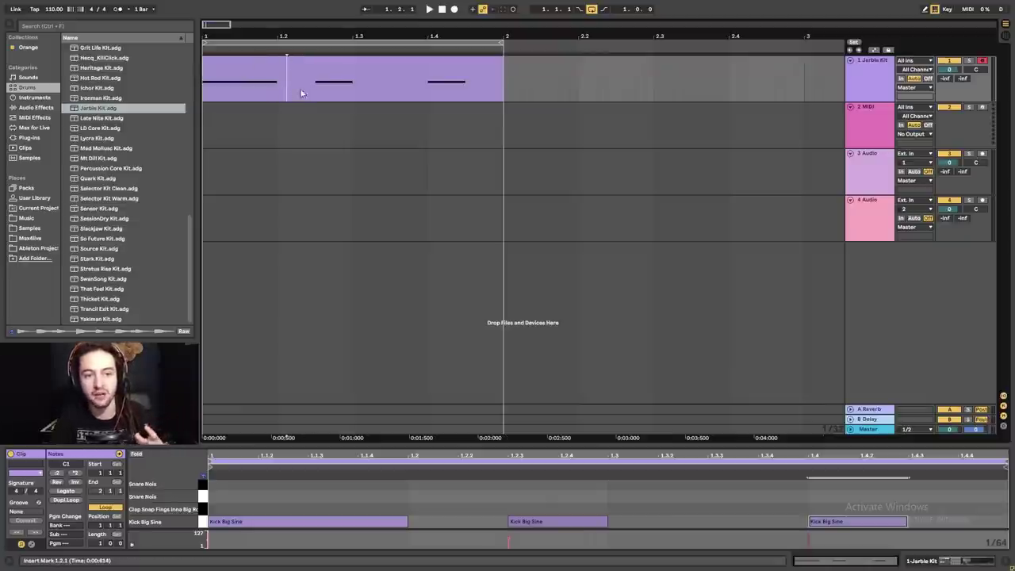
left_click(478, 65)
left_click(362, 83)
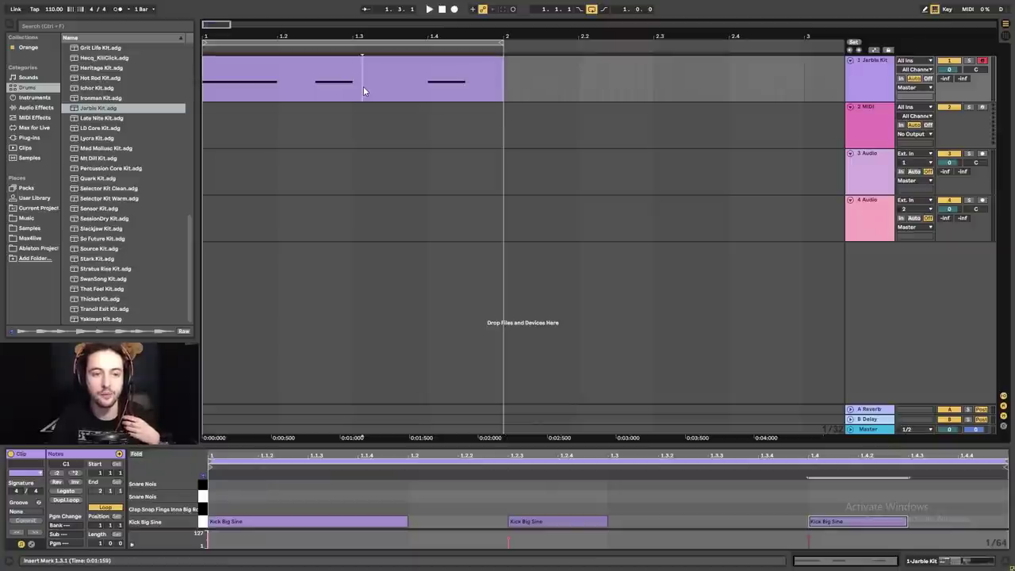
left_click(355, 64)
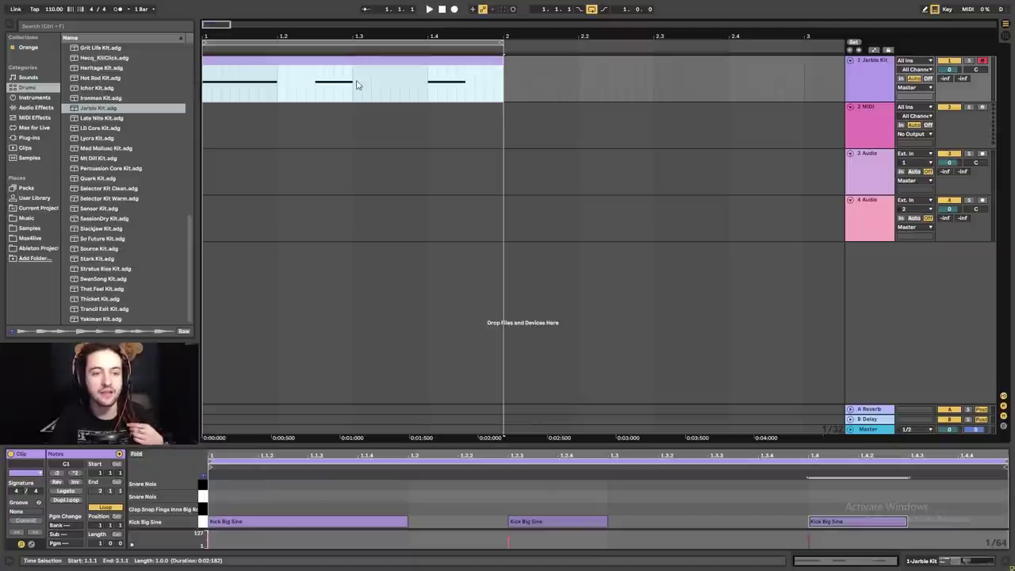
left_click(356, 89)
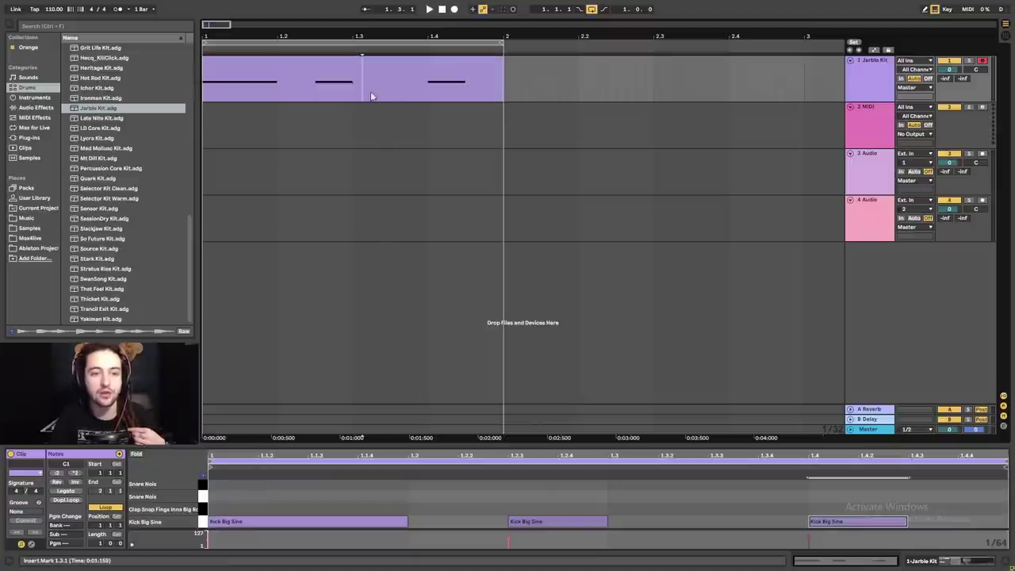
left_click(439, 95)
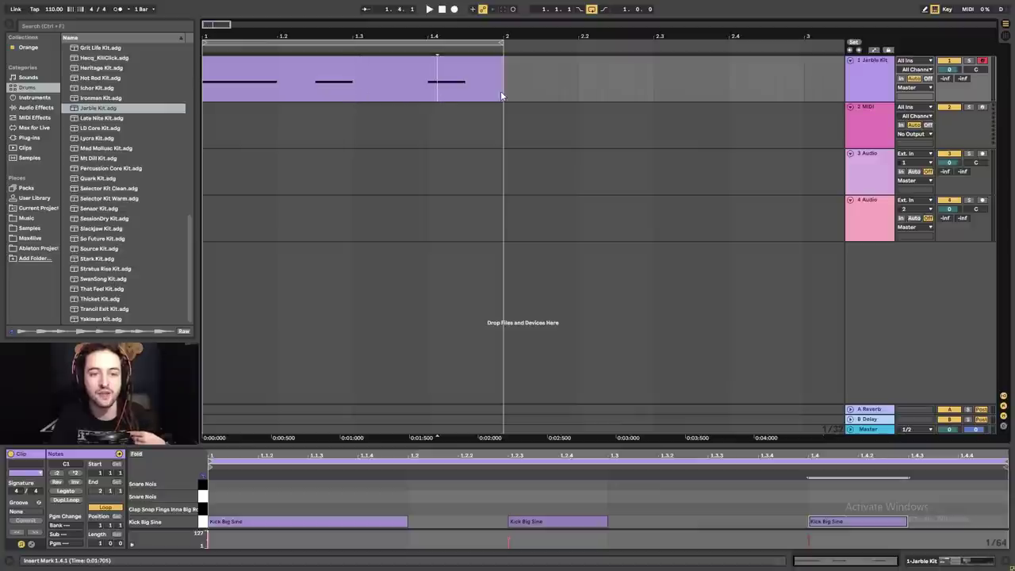
left_click(343, 95)
left_click(276, 96)
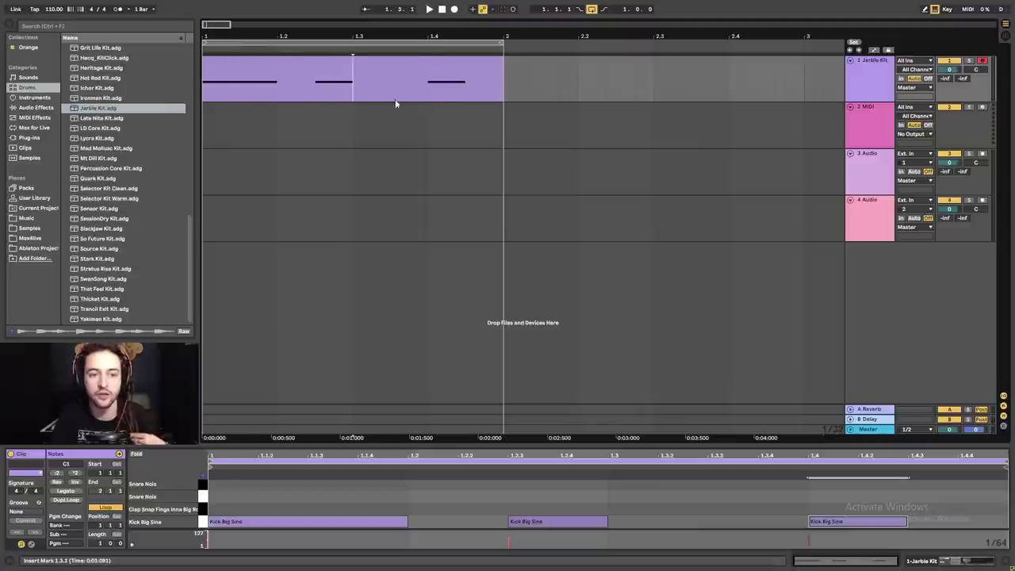
- Rename the one-bar MIDI clip on the Jarble Kit track as Pattern 1
left_click(418, 74)
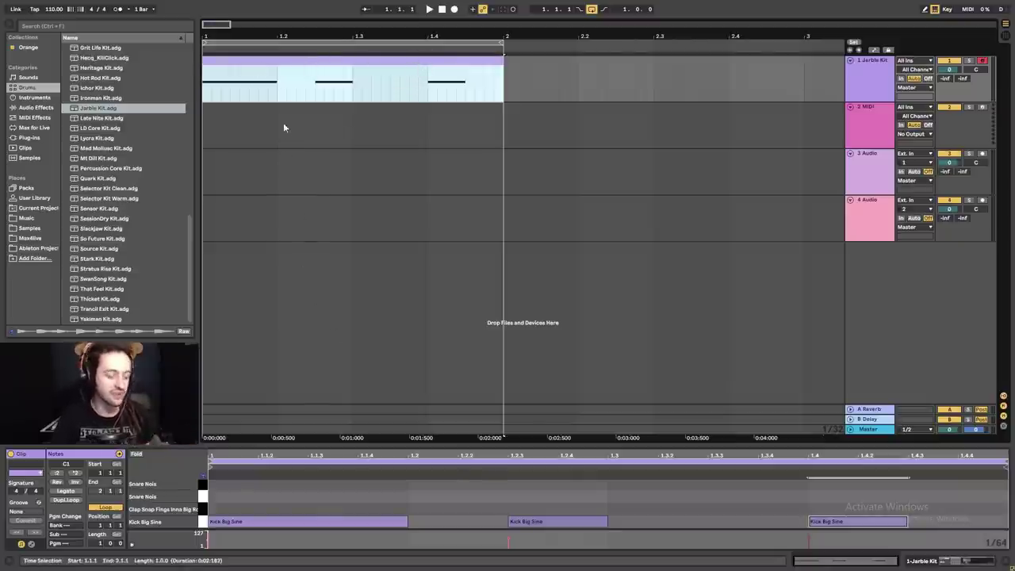
key("ctrl+r")
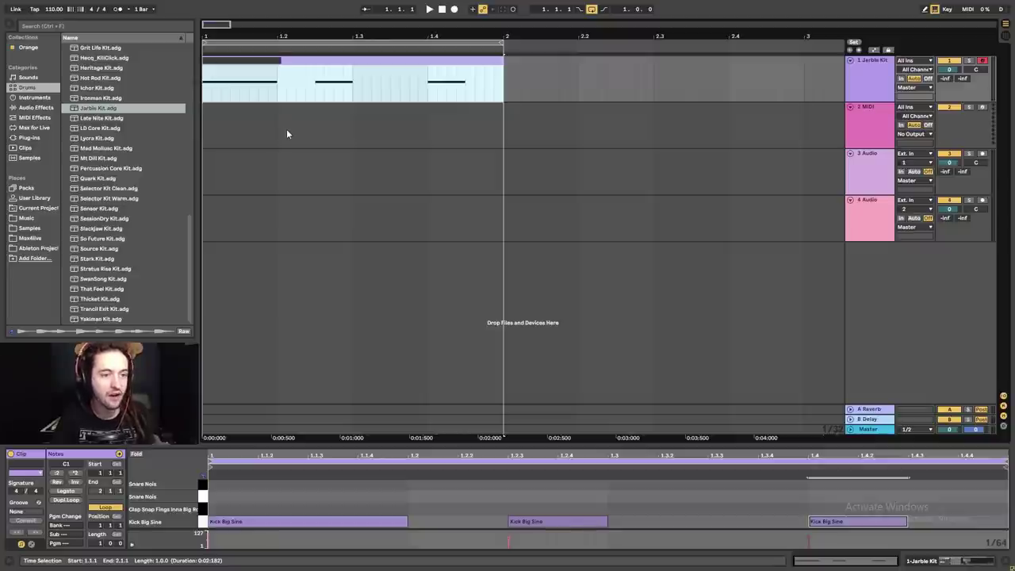
type("Pattern 1")
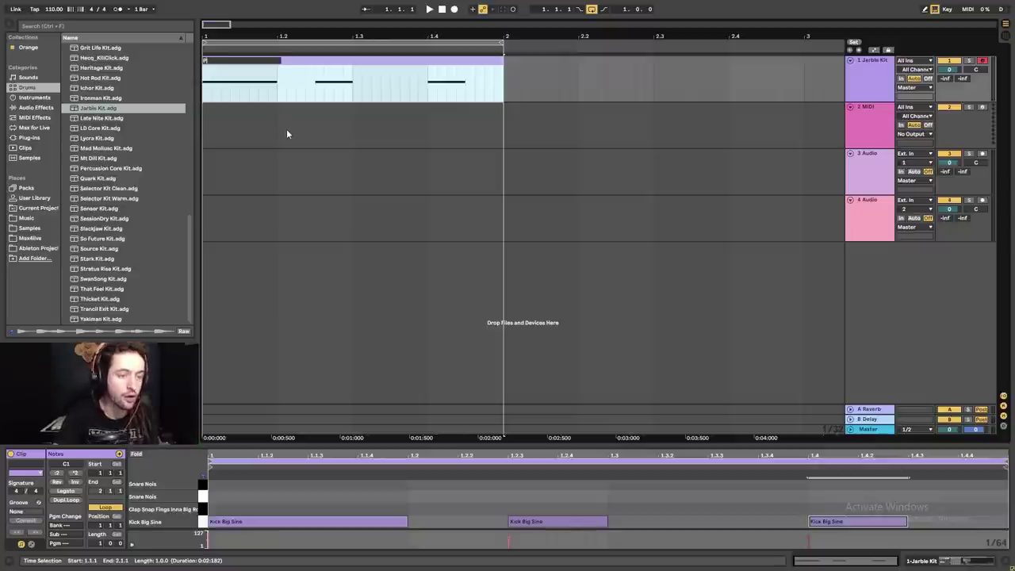
key("Return")
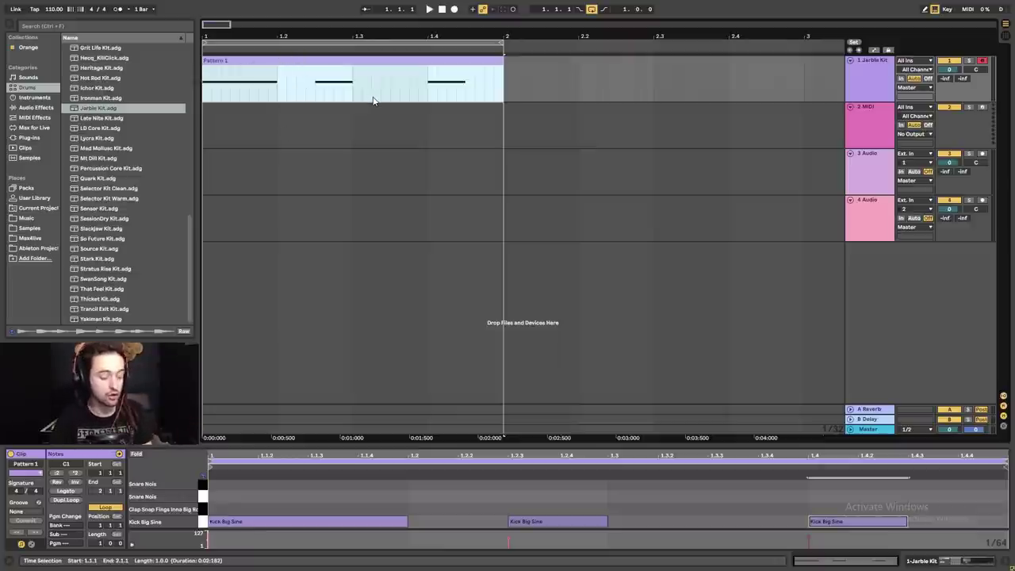
- Duplicate the Pattern 1 clip into bar 2 and select the copy
key("ctrl+d")
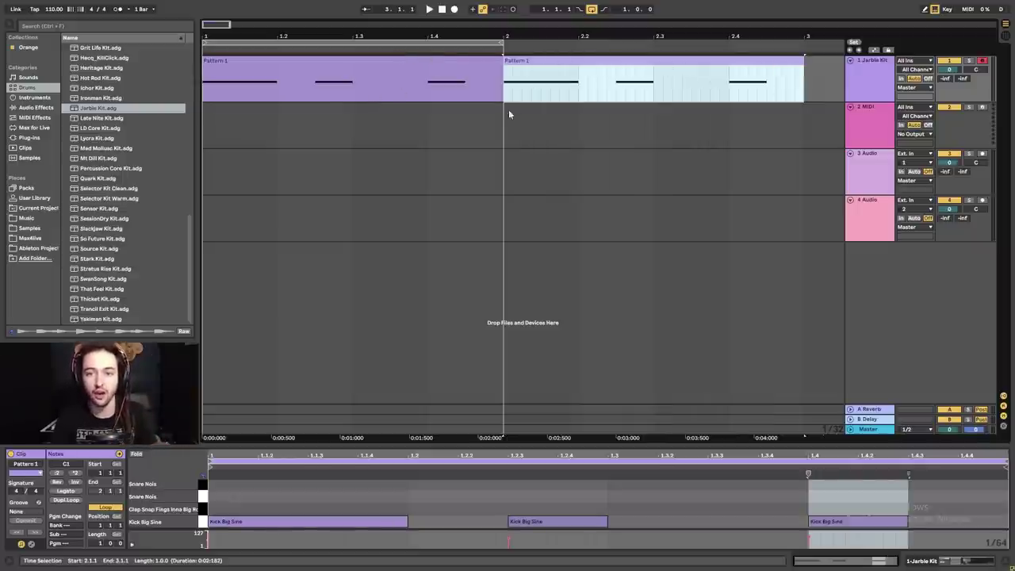
left_click(462, 64)
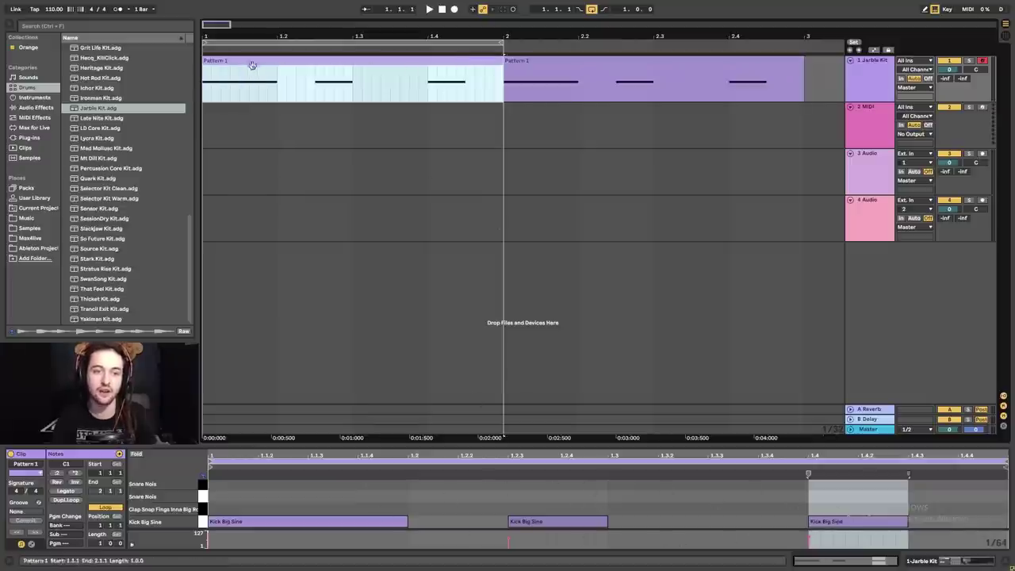
left_click(630, 65)
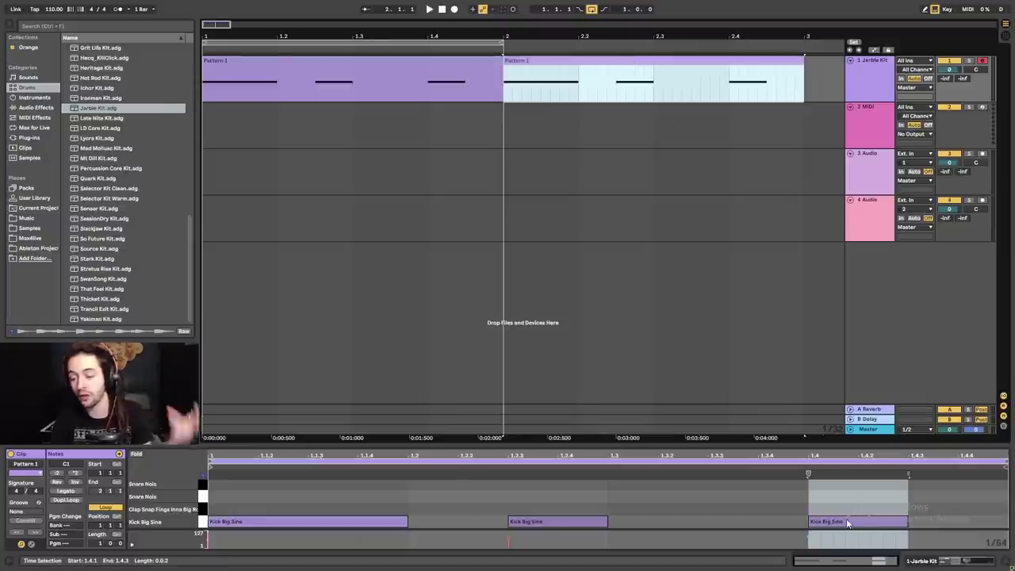
- Move the last kick note in the duplicated clip earlier from 1.4.1 to 1.3.3
left_click(847, 522)
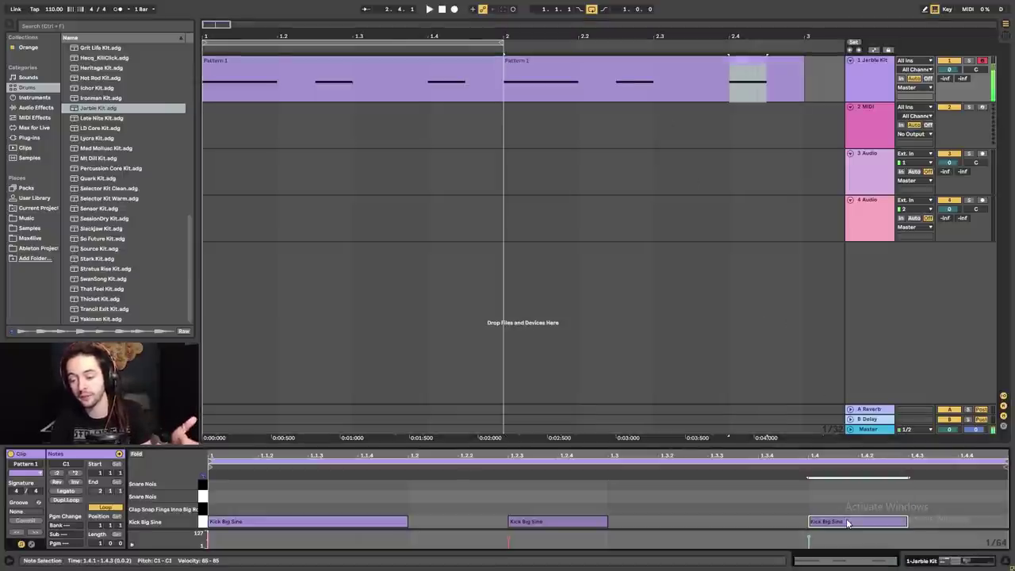
left_click(739, 84)
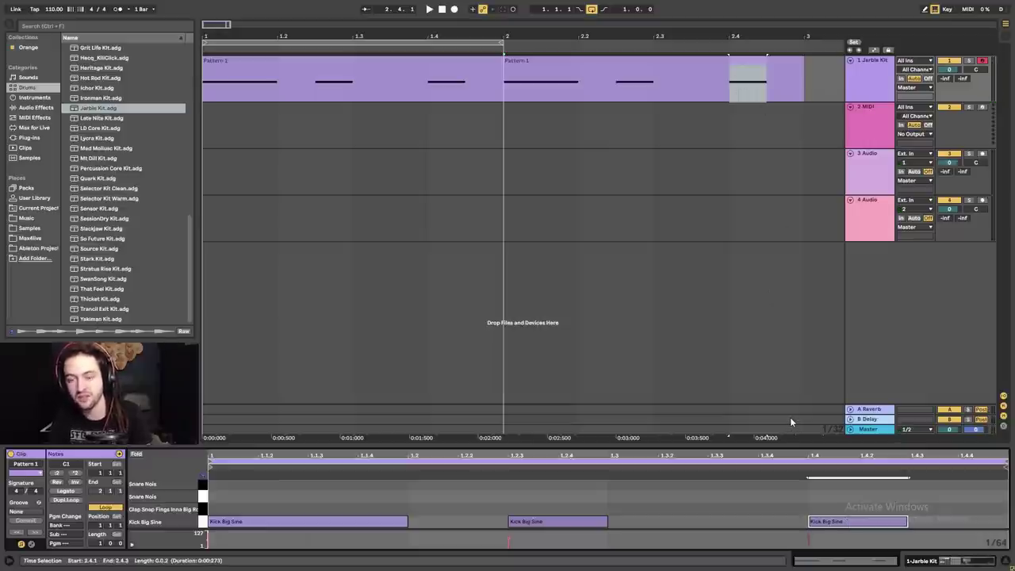
key("Left")
key("Left")
key("Left")
key("Left")
key("Left")
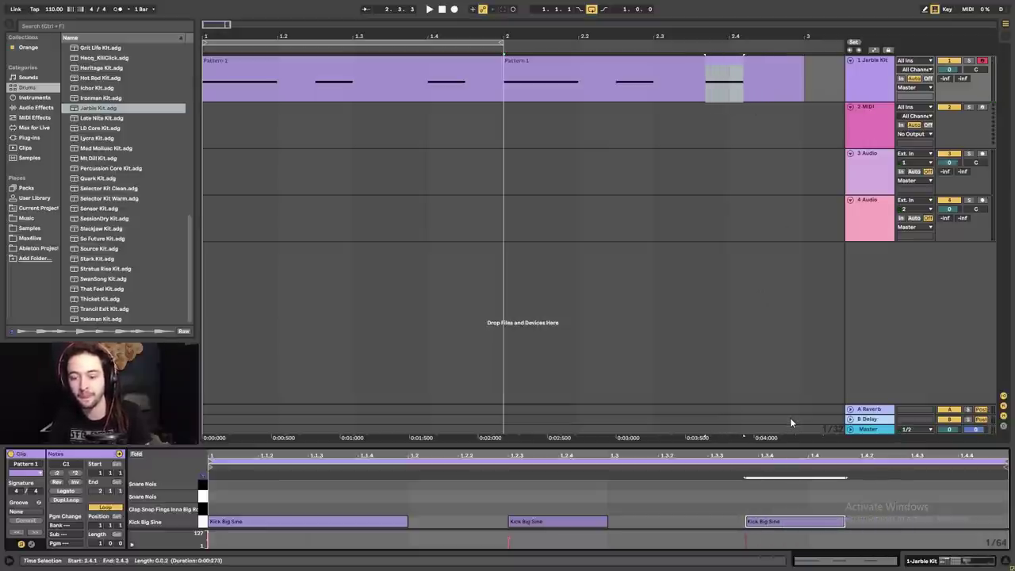
key("Left")
key("Left")
key("Left")
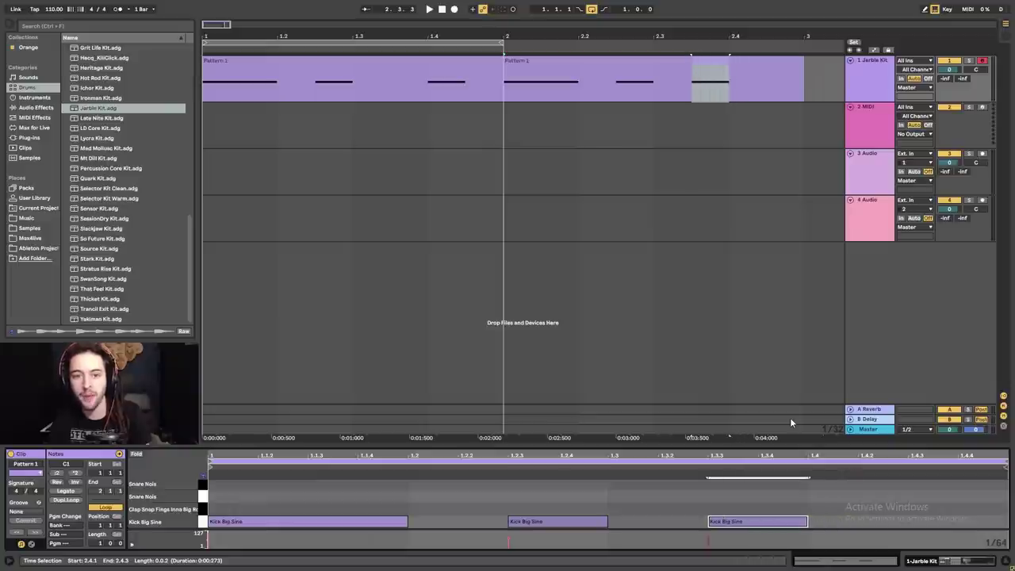
- Rename the duplicated clip in bar 2 as Pattern 2
left_click(514, 61)
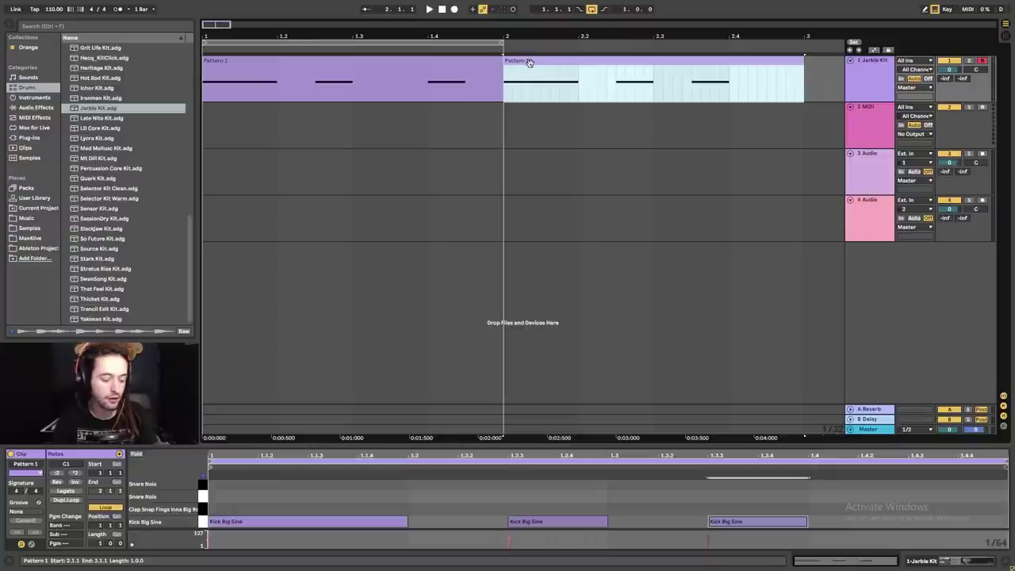
key("ctrl+r")
type("Pattern")
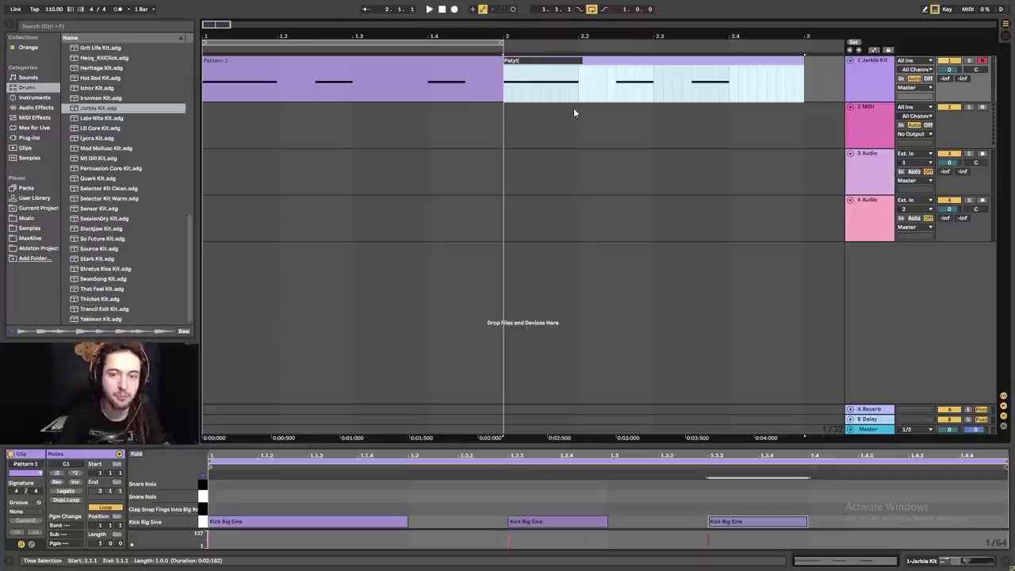
type(" 2")
key("Return")
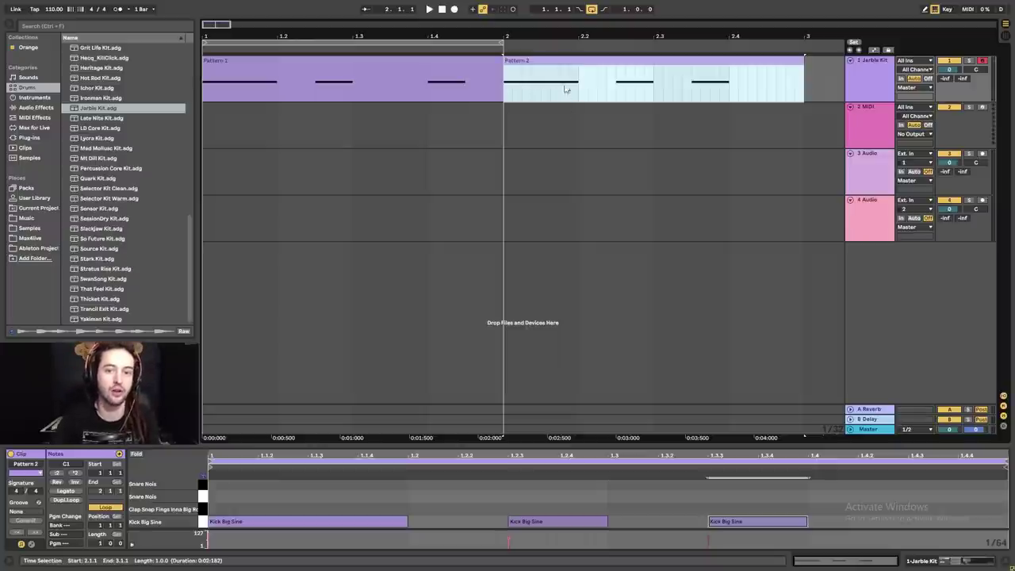
- Try moving the Pattern 1 clip to 2.2.3 over Pattern 2, undo the move, and reselect Pattern 1
key("minus")
left_click(237, 65)
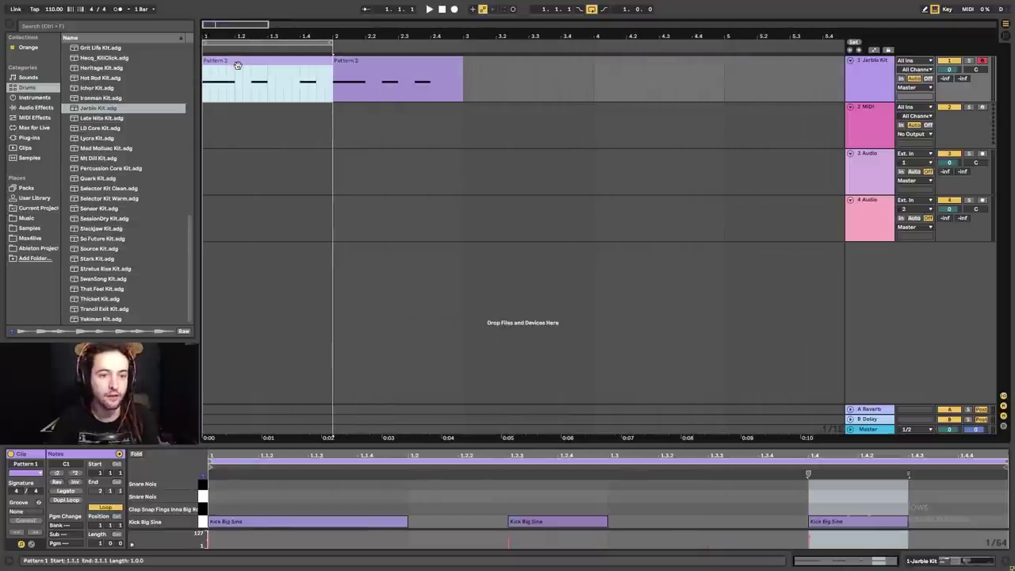
left_click_drag(324, 40, 323, 35)
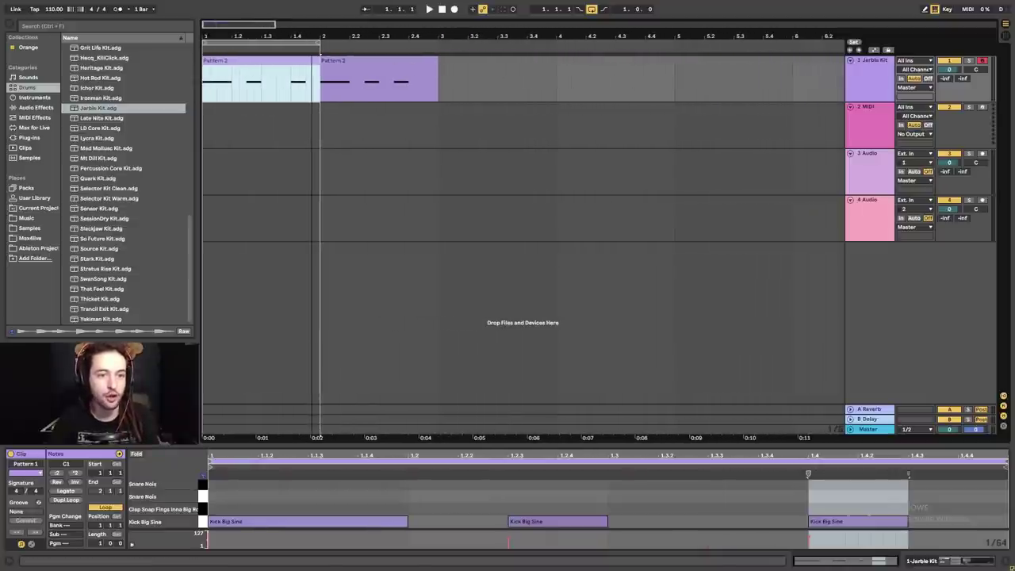
left_click_drag(215, 61, 387, 67)
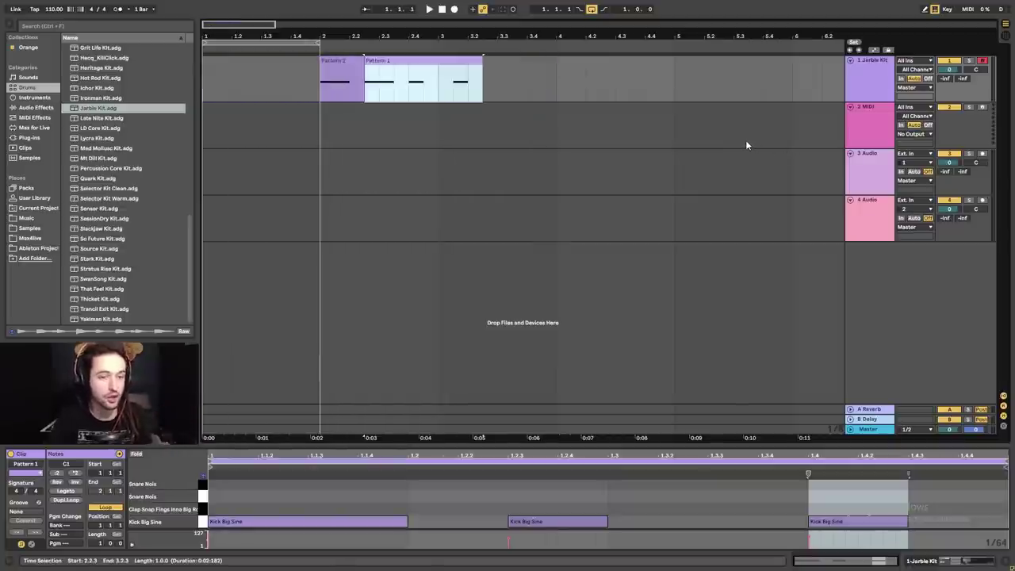
key("ctrl+z")
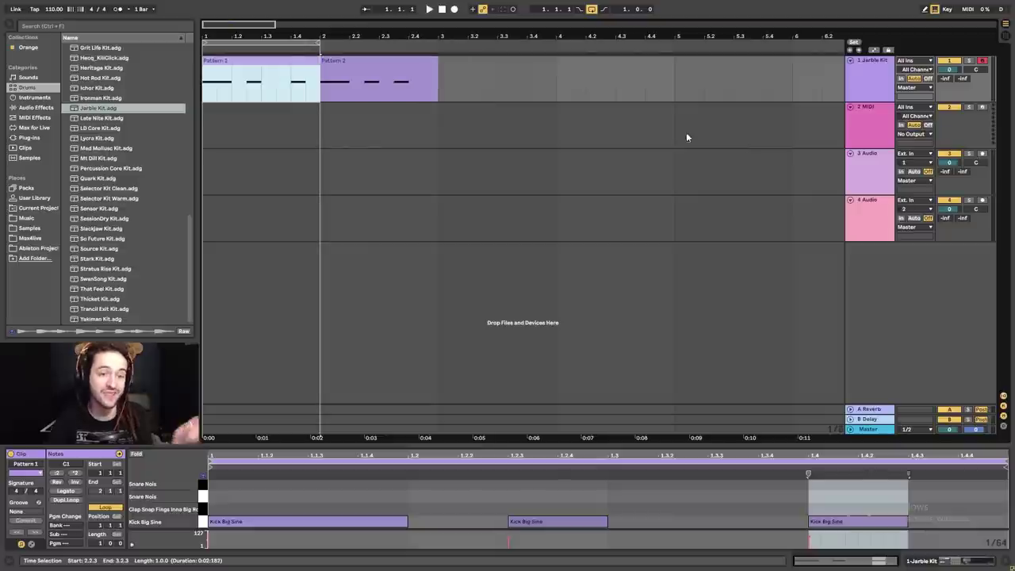
left_click(220, 64)
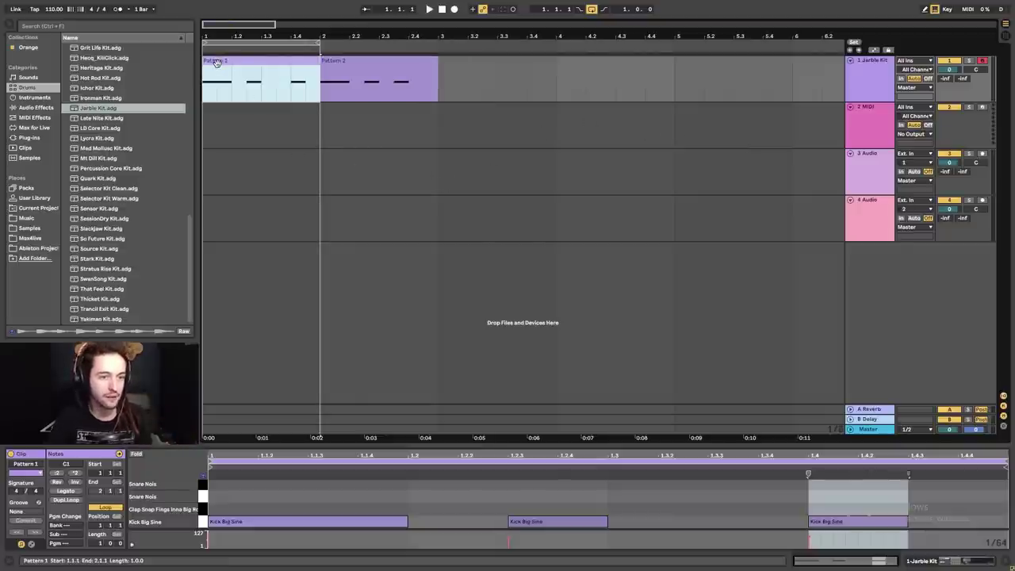
- Copy the Pattern 1 clip from bar 1 into bar 3, keeping the original in place
left_click_drag(216, 63, 457, 69)
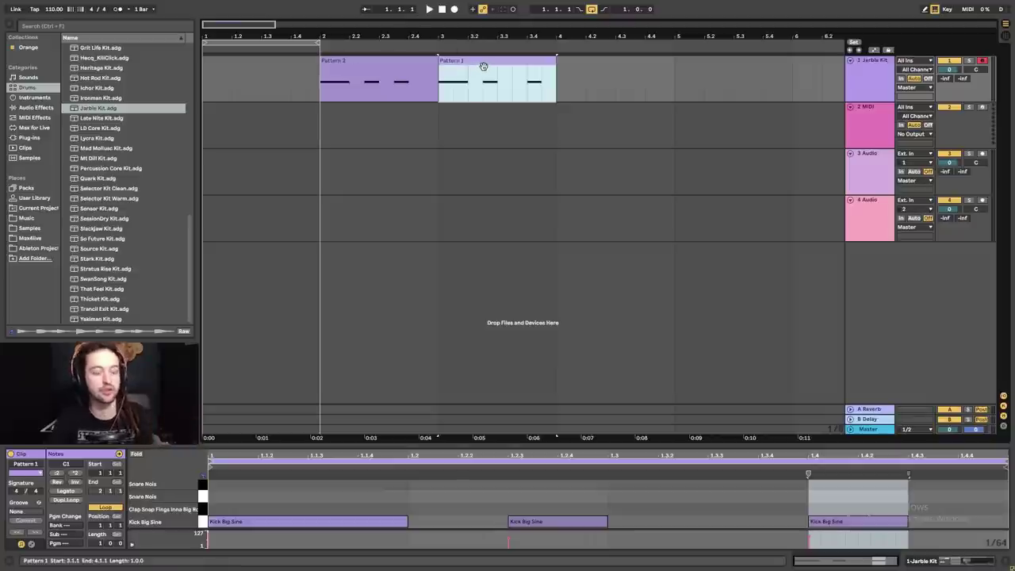
left_click_drag(486, 67, 448, 76)
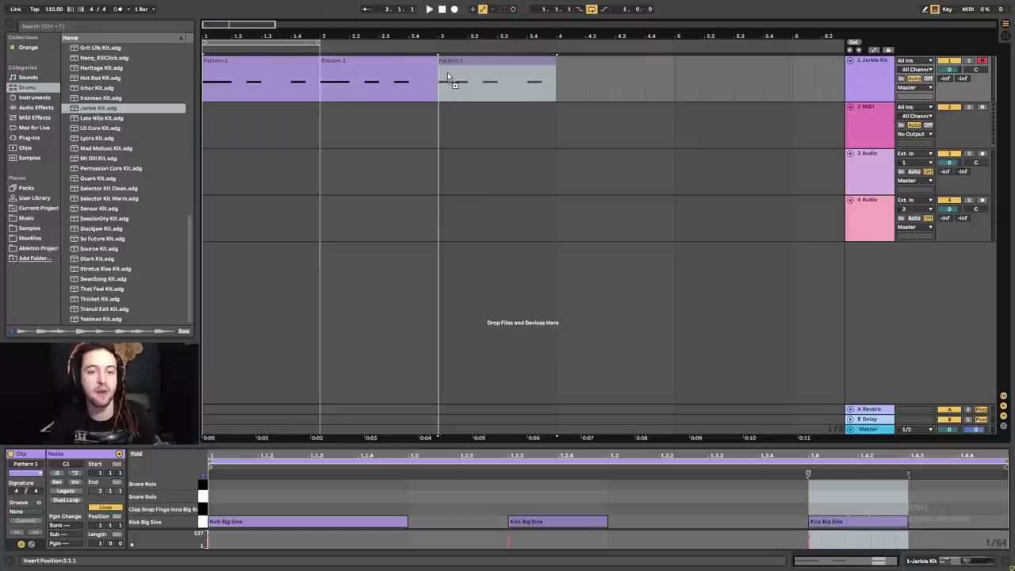
left_click_drag(447, 75, 447, 72)
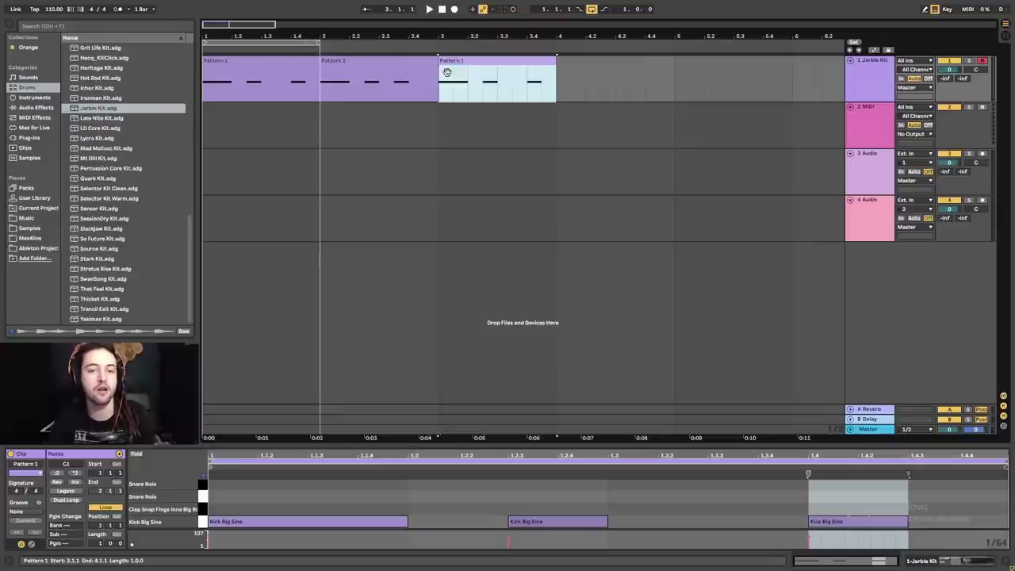
- Extend the arrangement loop to four bars and copy the Pattern 2 clip into the empty bar 4
left_click(317, 80)
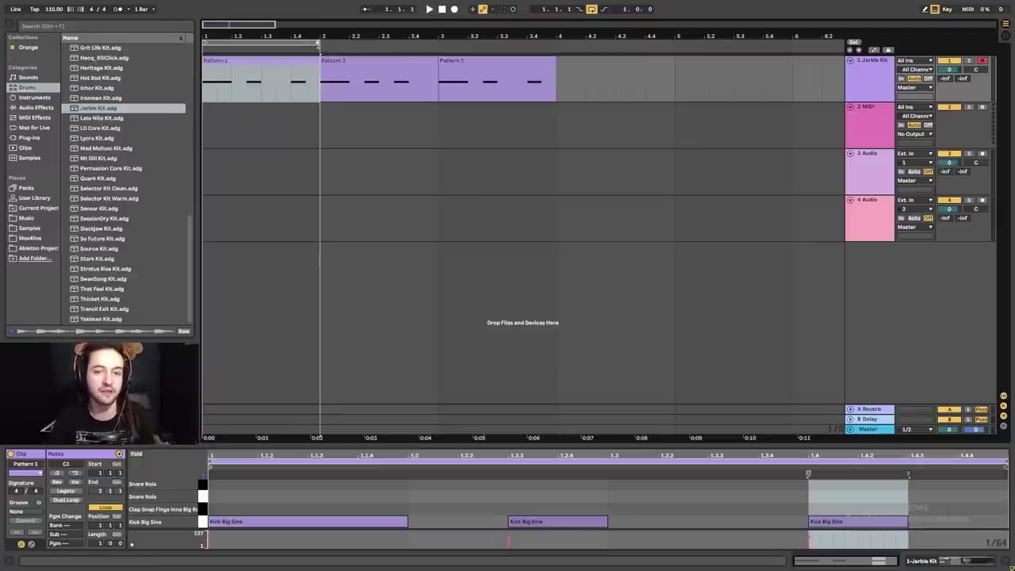
left_click_drag(320, 52, 676, 69)
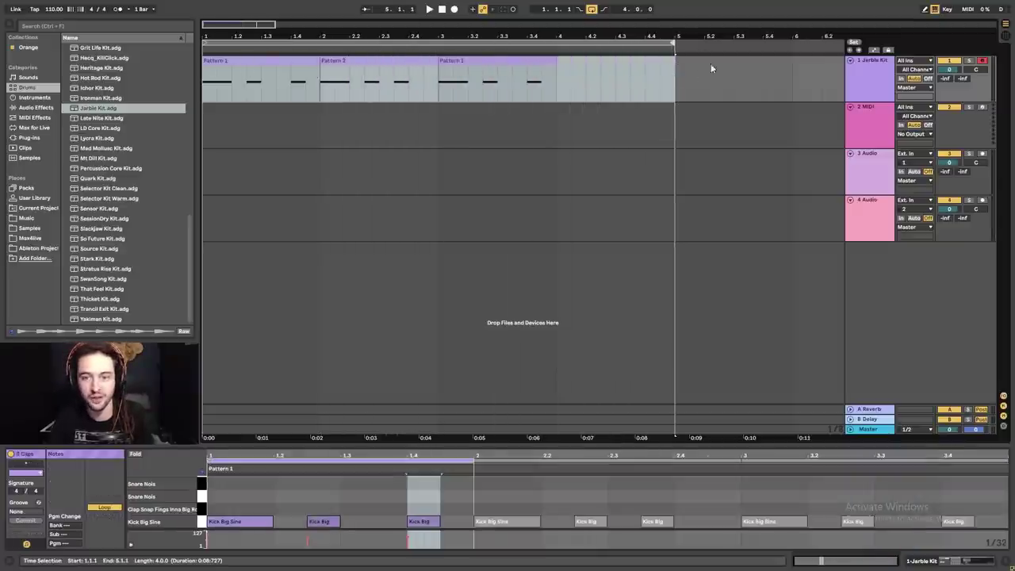
left_click_drag(569, 76, 678, 80)
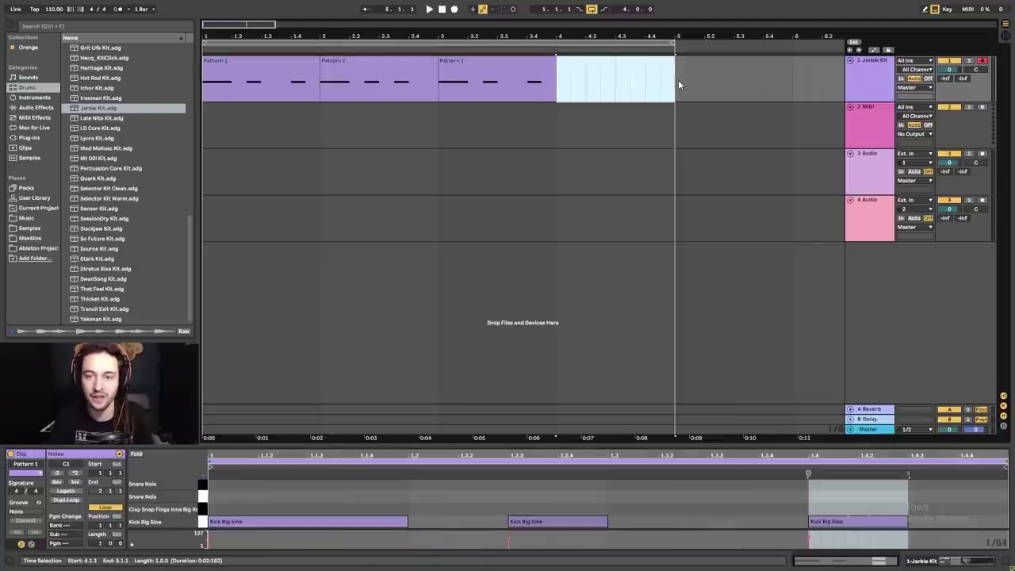
left_click(631, 92)
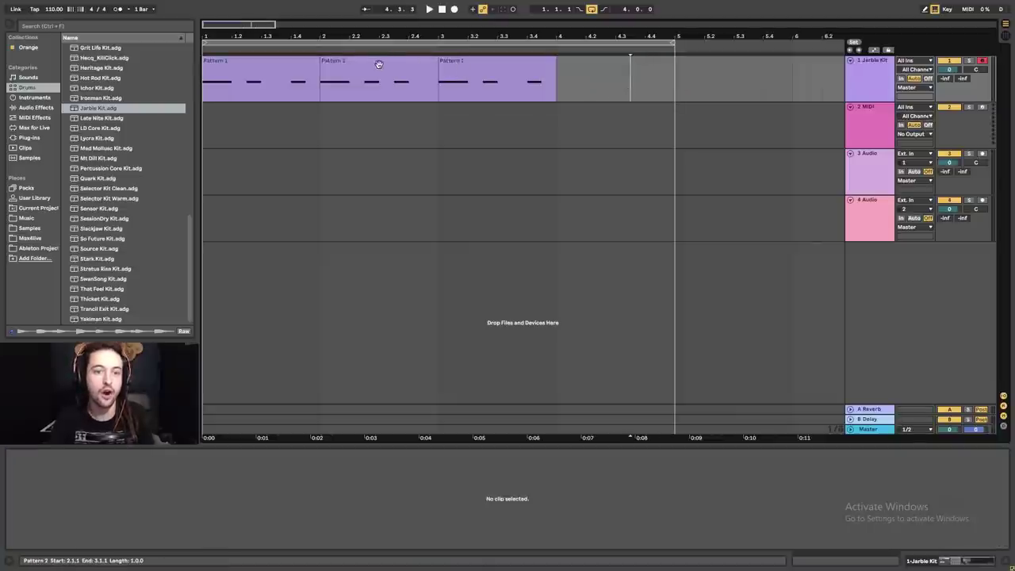
left_click(422, 65)
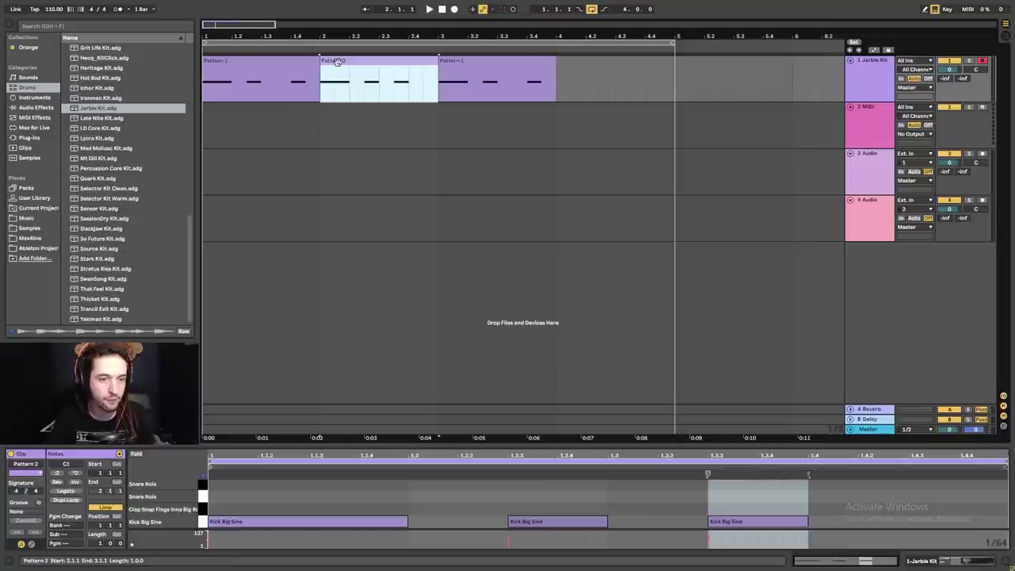
left_click_drag(337, 62, 576, 75)
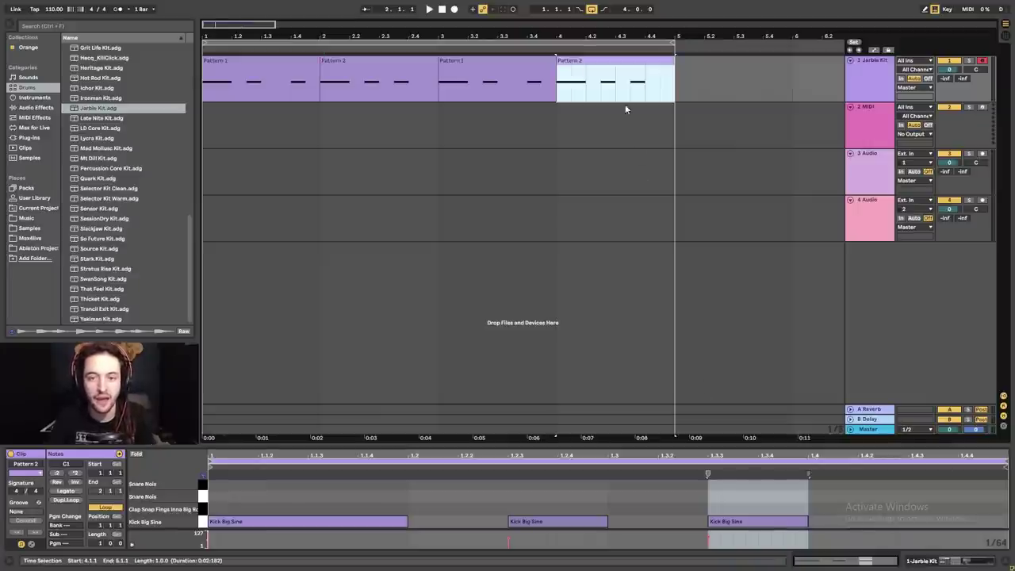
- Try the last kick of the bar 4 clip at 1.3.4, play it back, and return the note to 1.3.3
left_click(635, 89)
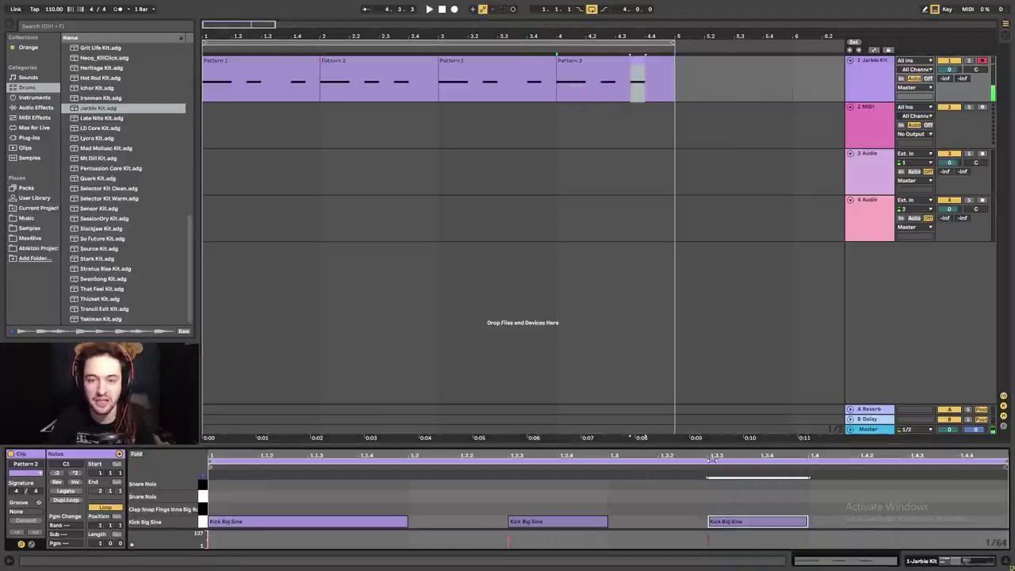
left_click_drag(737, 523, 786, 529)
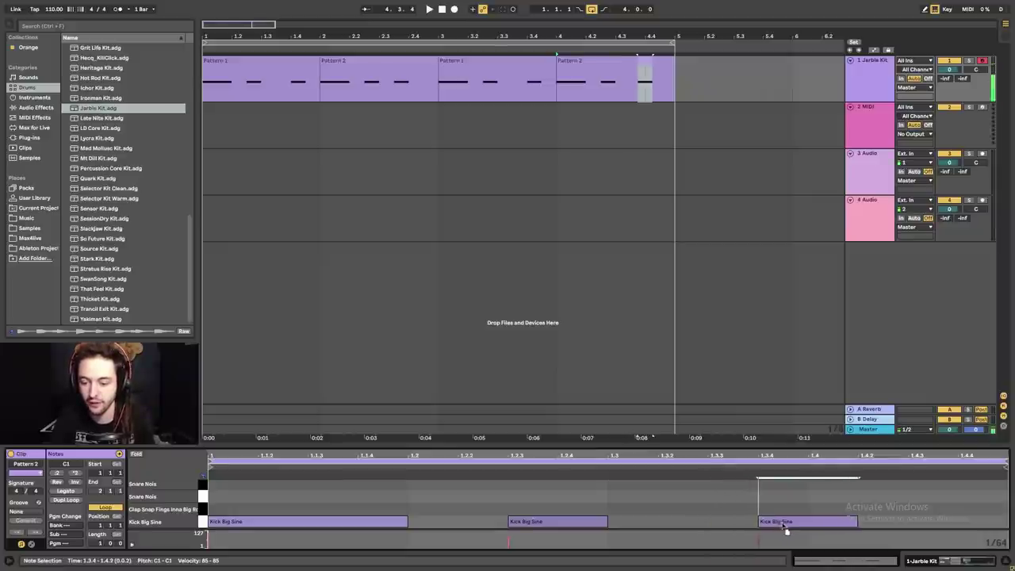
left_click(600, 72)
key("space")
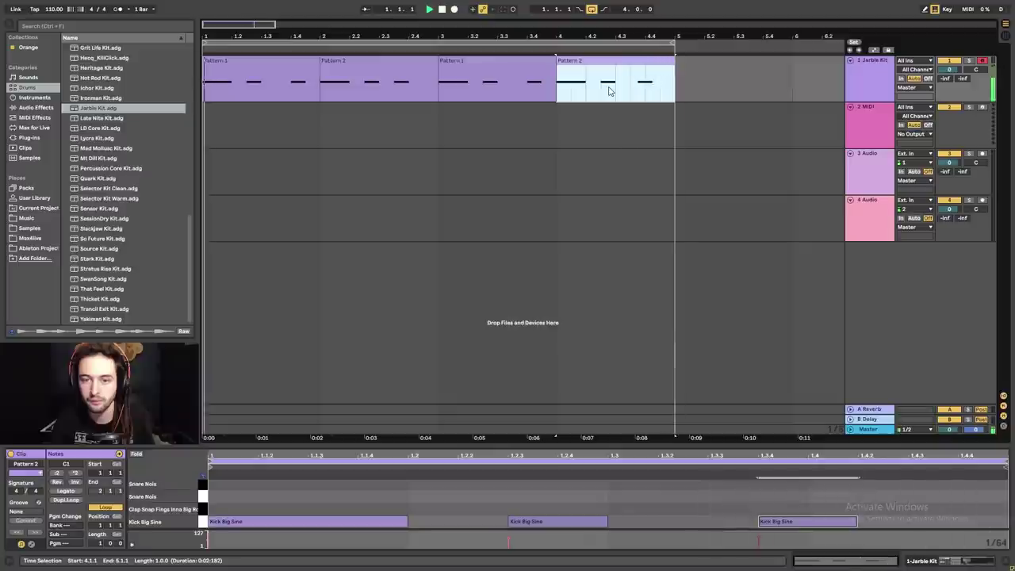
left_click(787, 521)
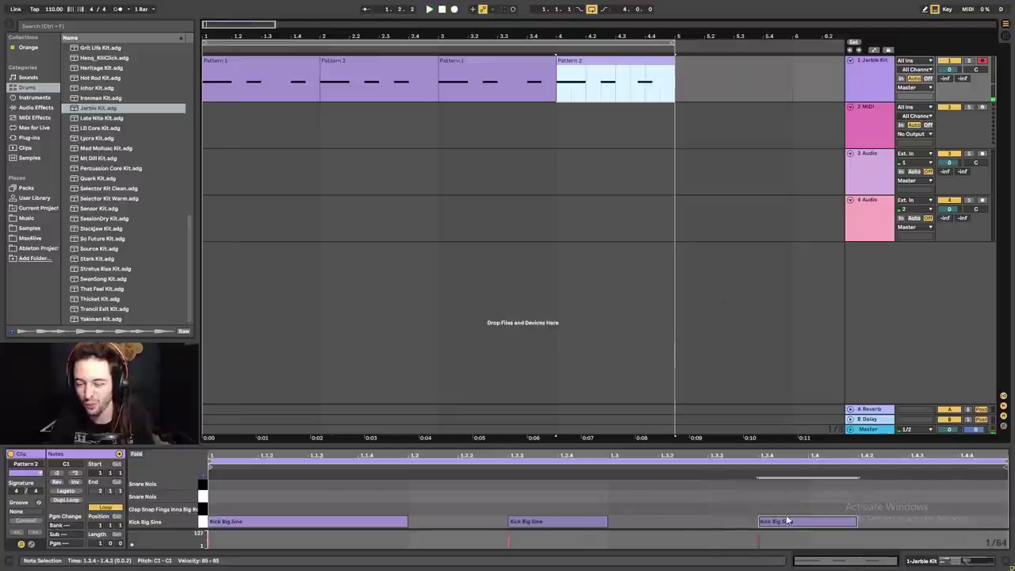
left_click_drag(787, 520, 799, 530)
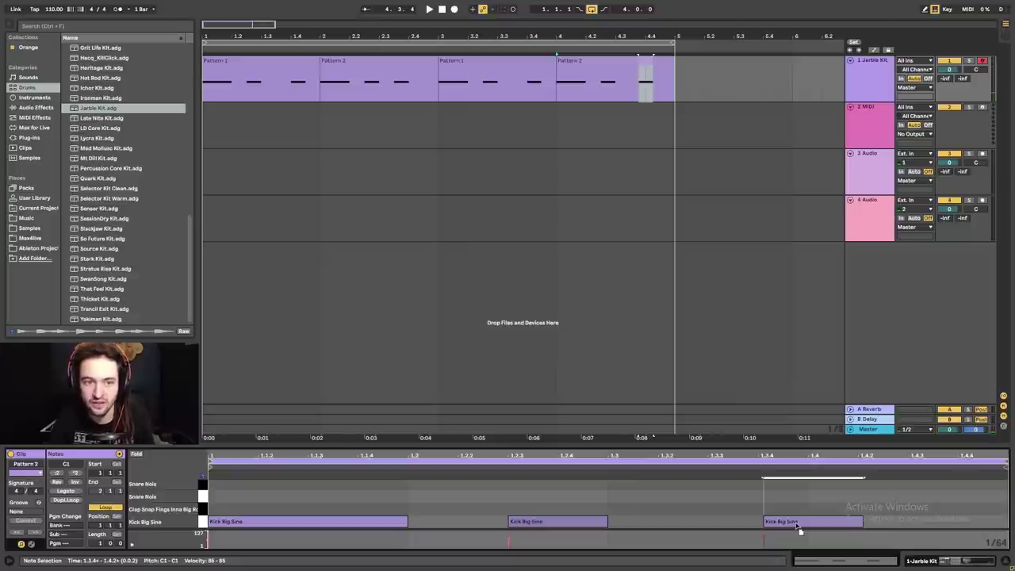
left_click_drag(799, 529, 739, 530)
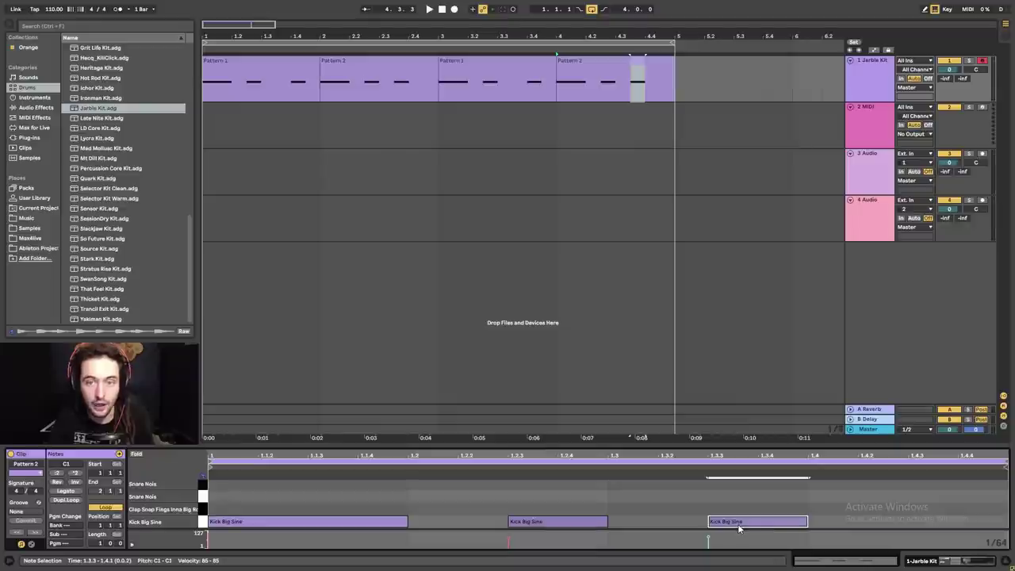
- Duplicate the last kick of the bar 4 clip to 1.4.1 and compare the clip with those in bars 2 and 3
key("ctrl+d")
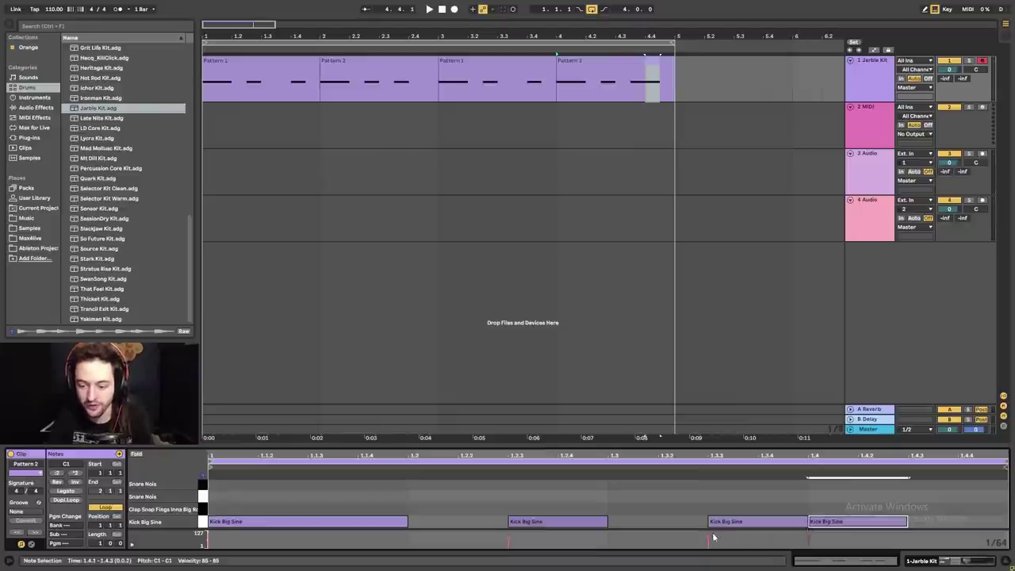
left_click(528, 95)
left_click_drag(536, 93, 555, 94)
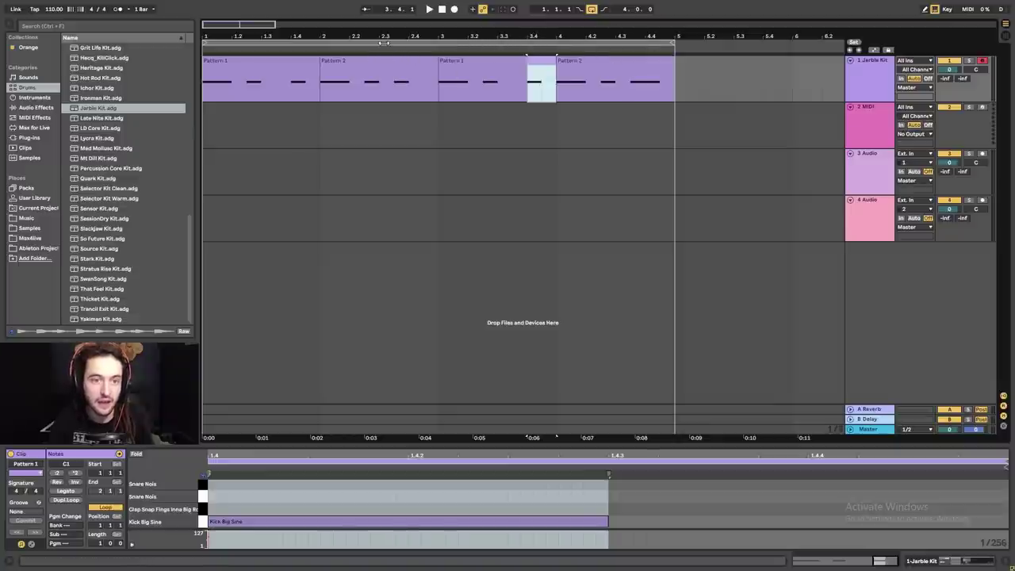
double_click(391, 92)
left_click(392, 89)
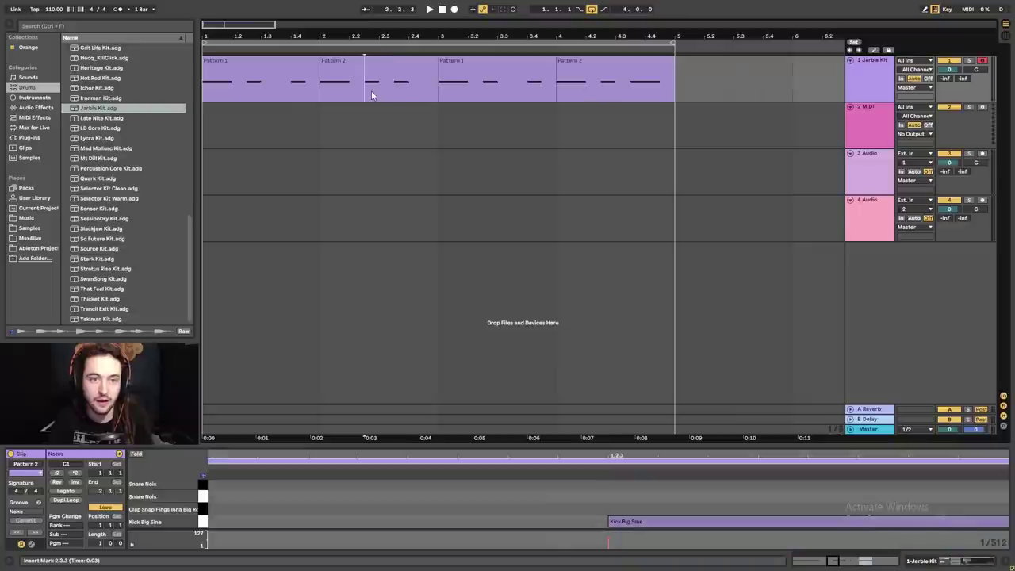
left_click(616, 90)
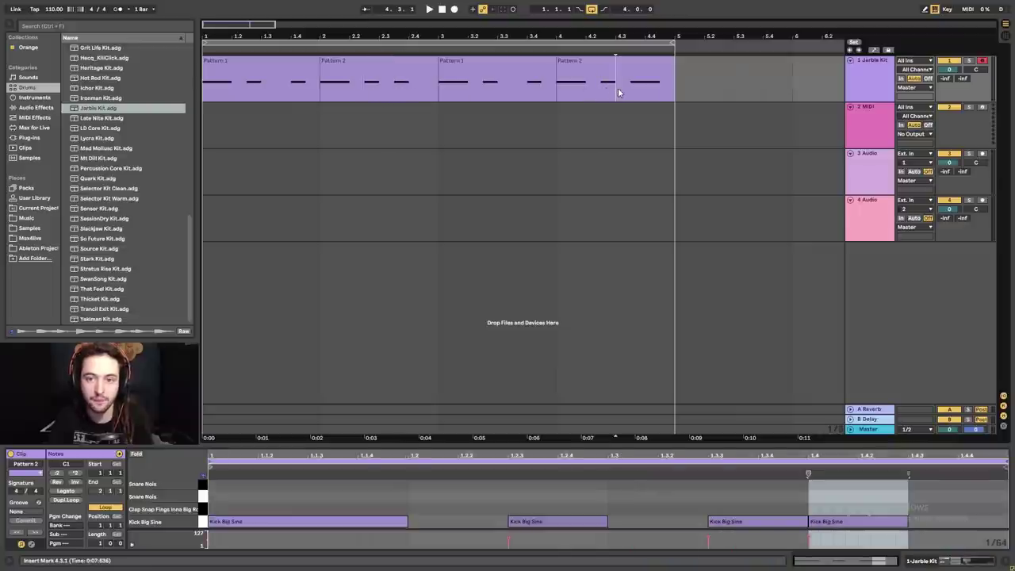
left_click_drag(379, 91, 341, 84)
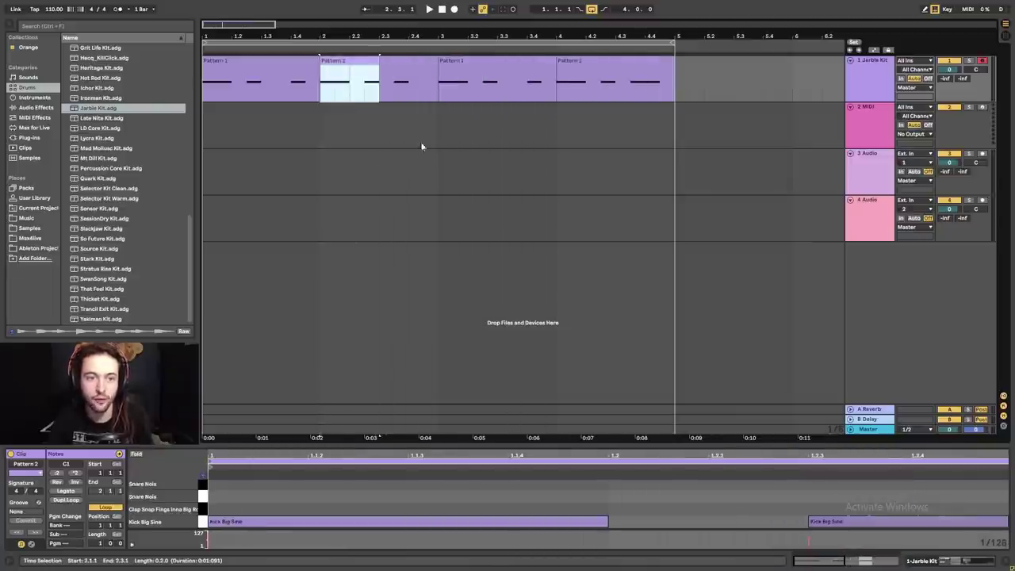
left_click(604, 94)
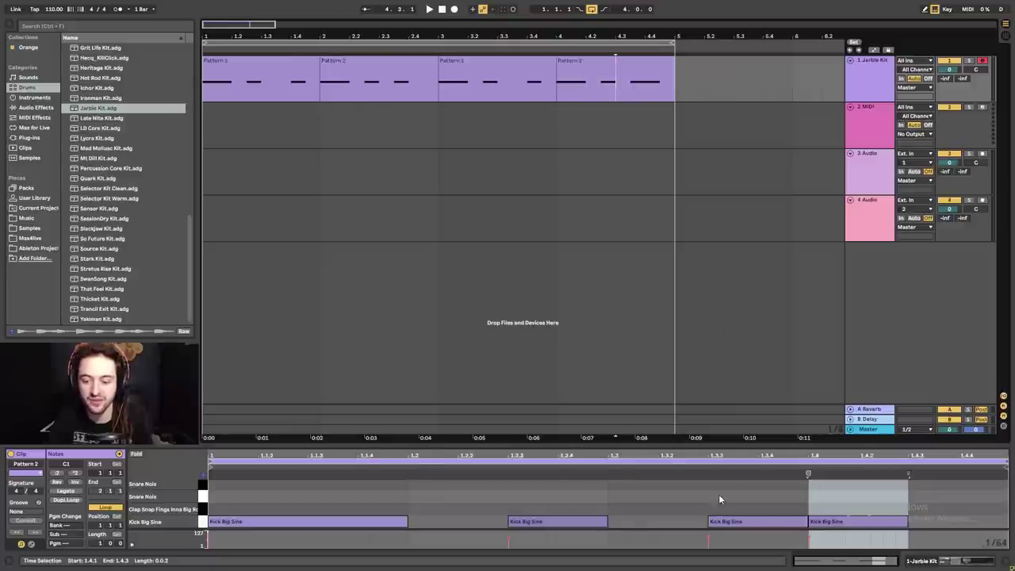
- Select the bar 4 clip and play the loop to hear the added kick
left_click(709, 541)
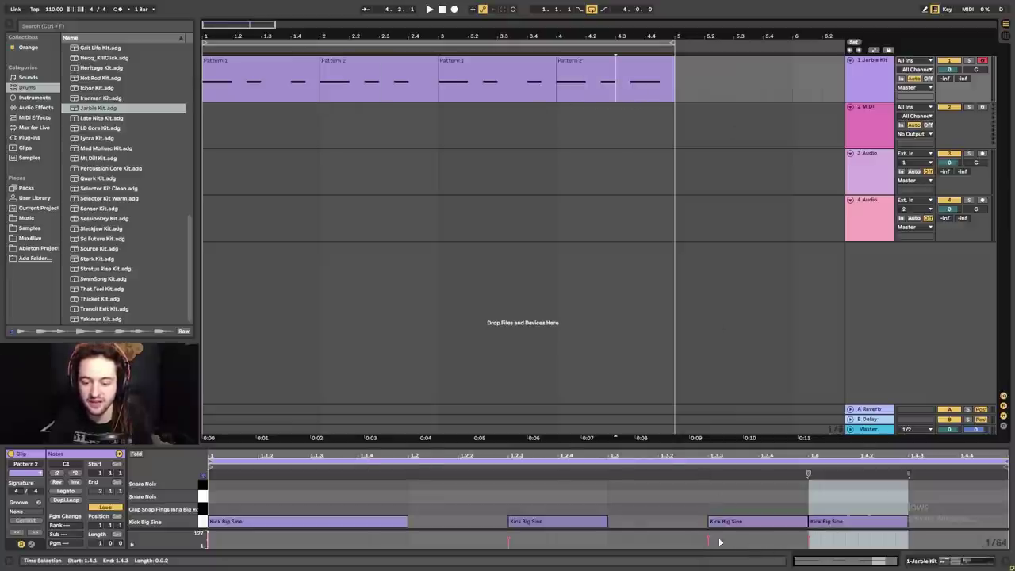
left_click(580, 62)
key("space")
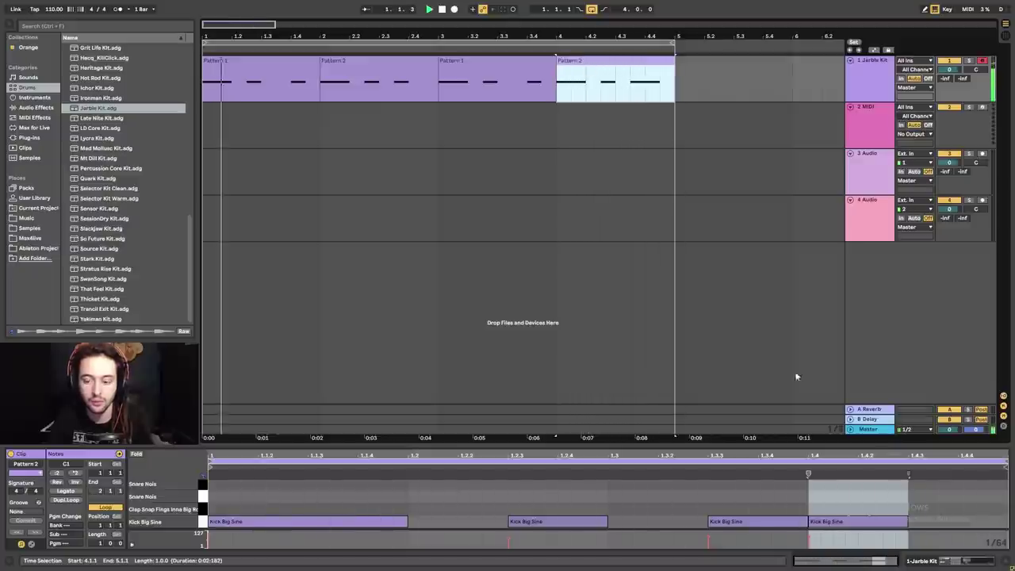
- Move the added kick in the bar 4 clip from 1.4.1 to 1.4.2 and play the loop
left_click(839, 521)
key("Right")
key("Right")
key("Right")
key("Right")
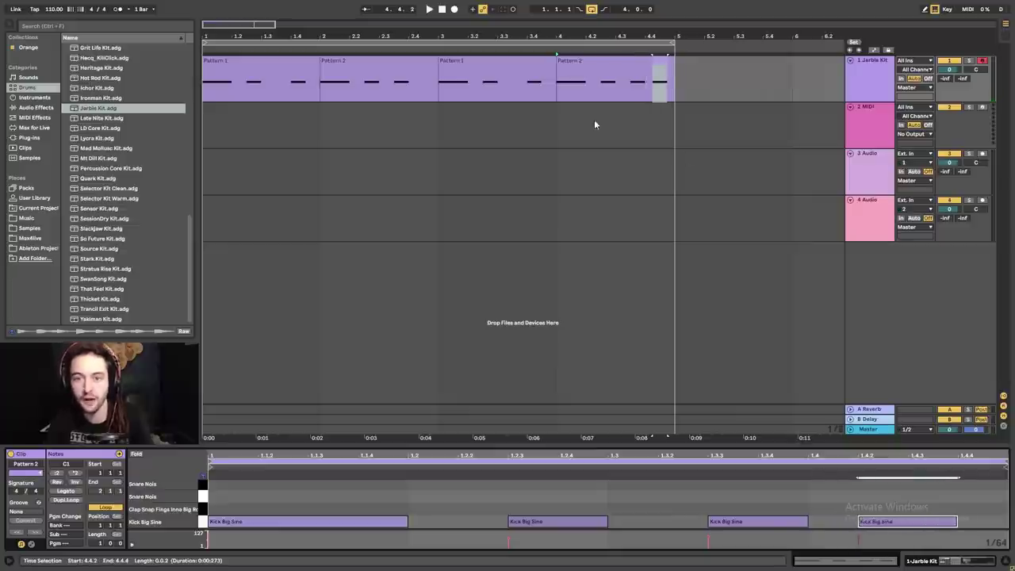
left_click(568, 60)
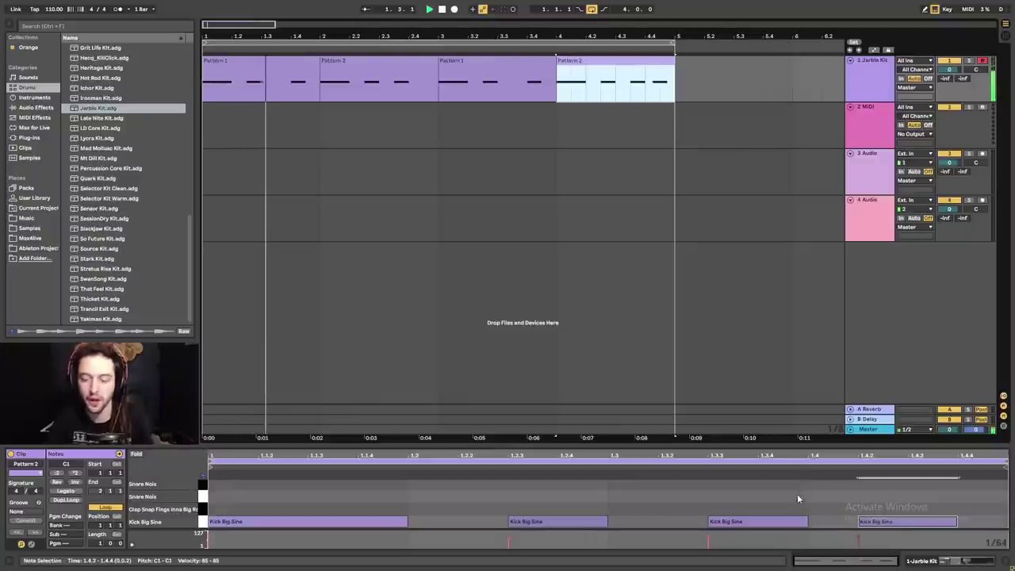
left_click(863, 540)
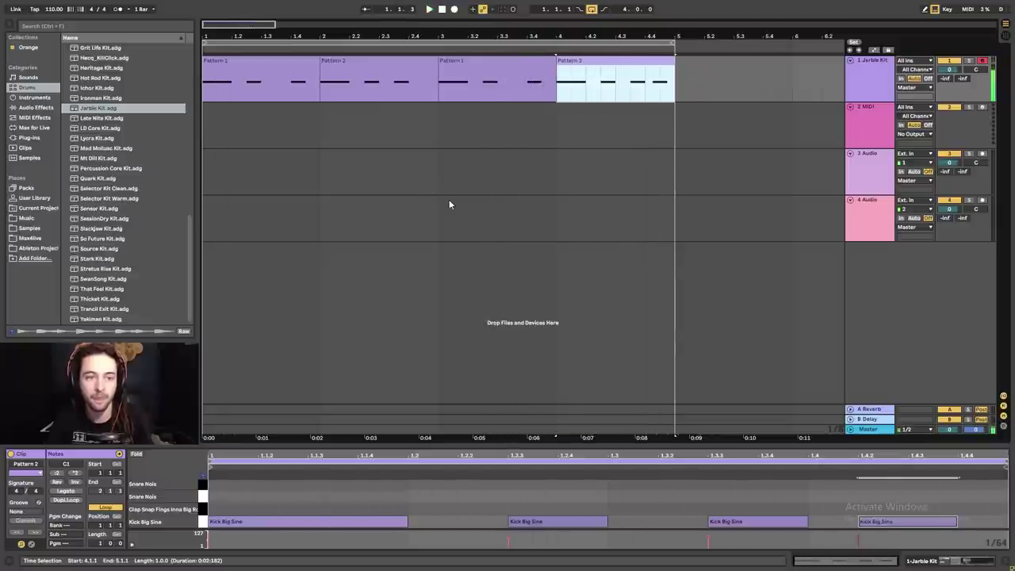
left_click(288, 84, "shift")
- Rename the edited clip in bar 4 as Pattern 3
left_click(575, 71)
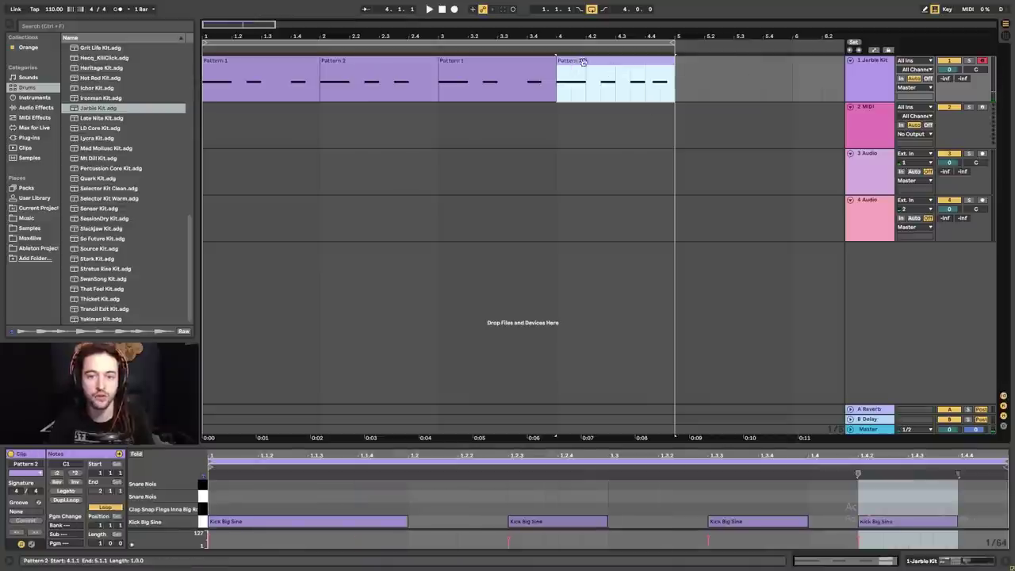
left_click(596, 64)
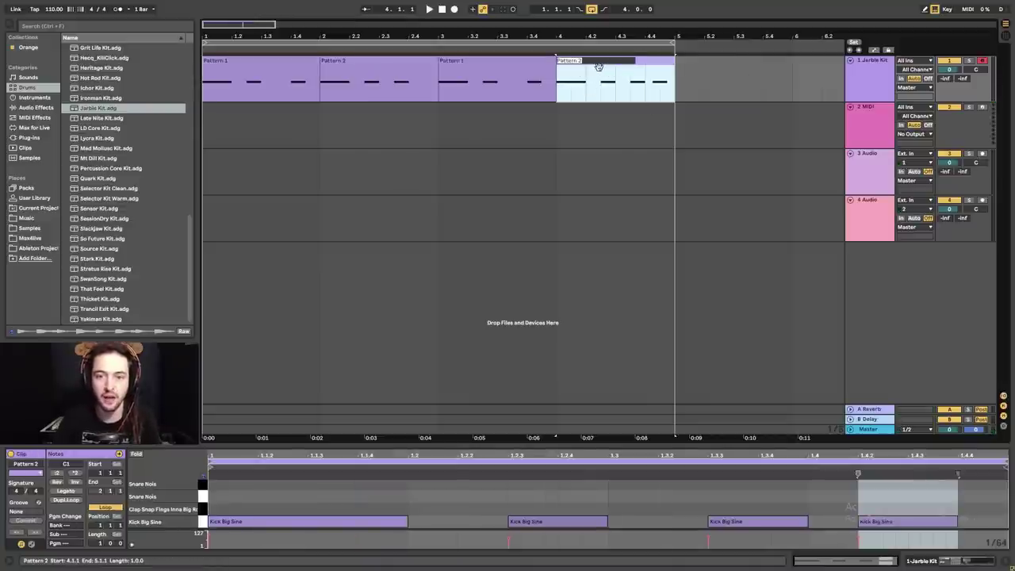
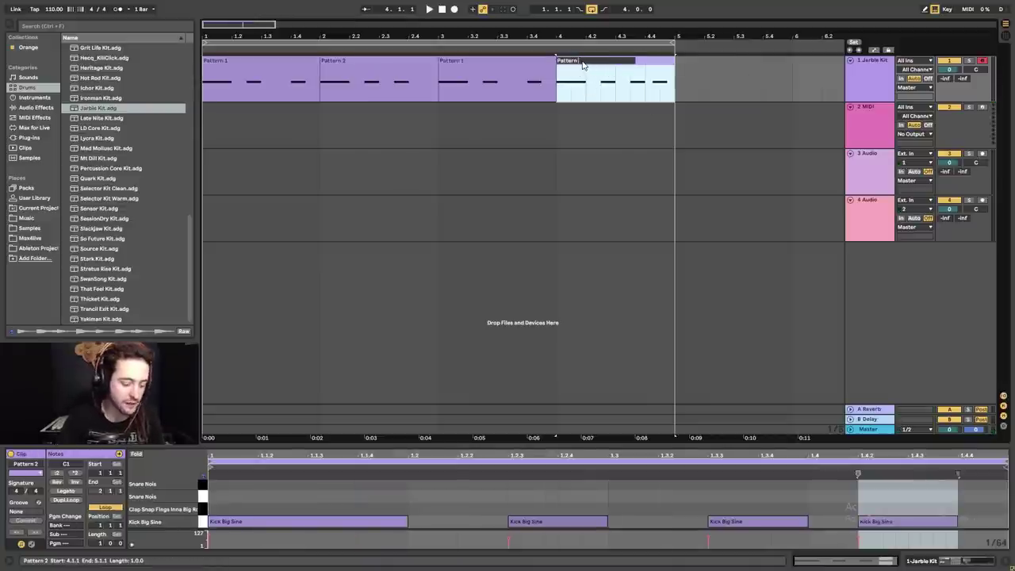
key("Return")
- Rename the Jarble Kit track as Kick
left_click(875, 73)
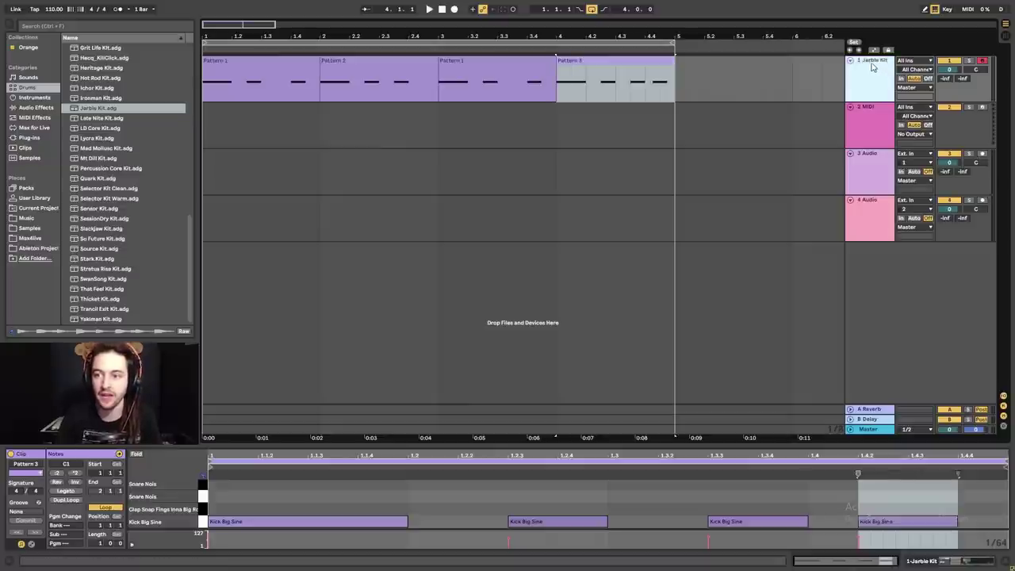
key("ctrl+r")
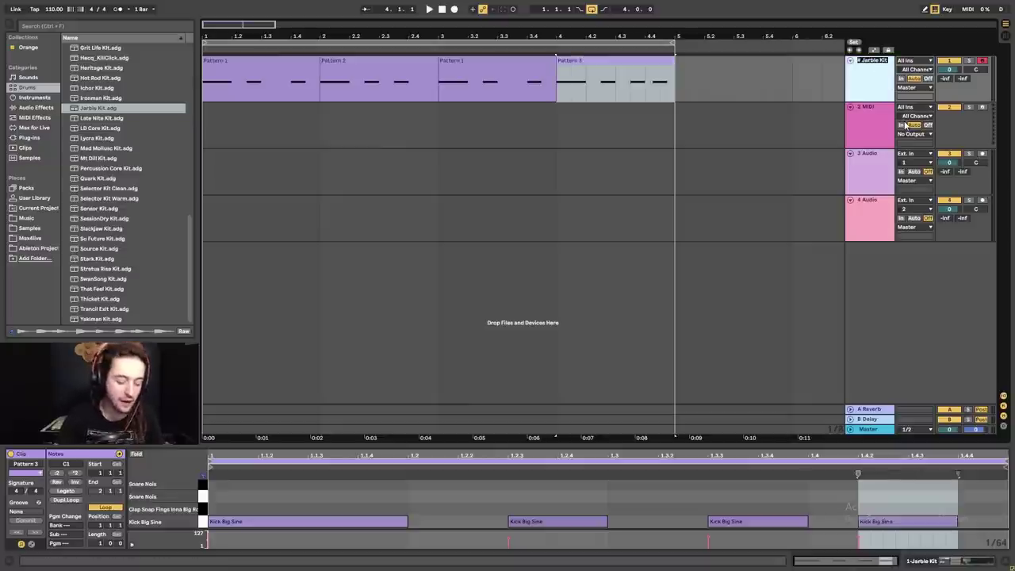
type("Kick")
key("Return")
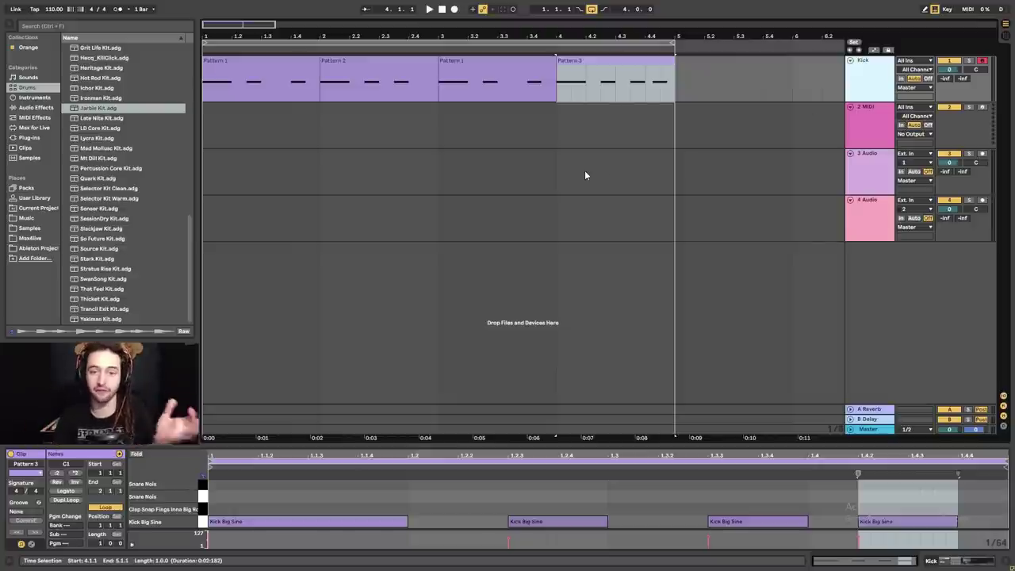
- Select the Pattern 1 clip in bar 1, followed by the whole Kick track
left_click_drag(533, 36, 369, 37)
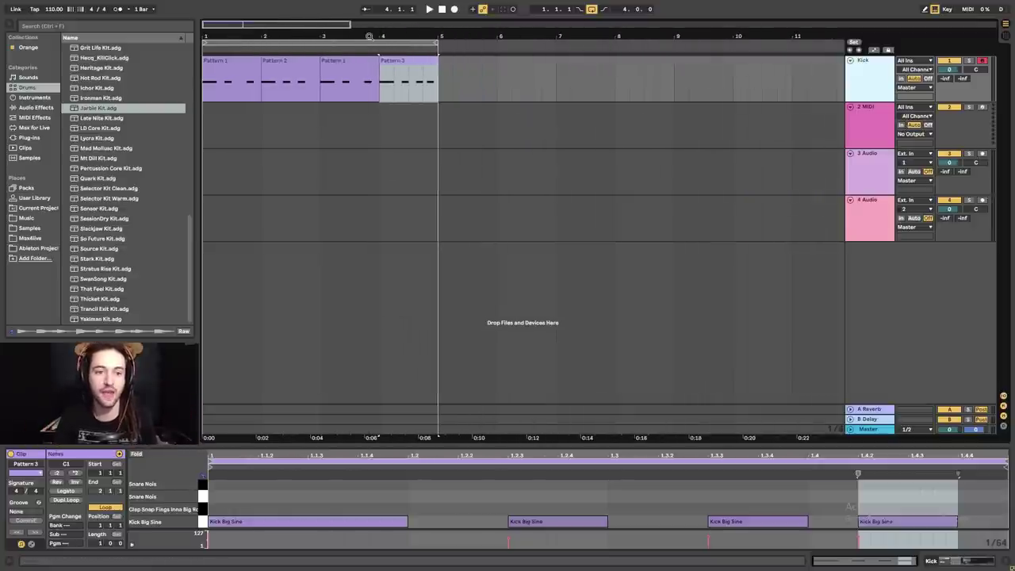
left_click(231, 80)
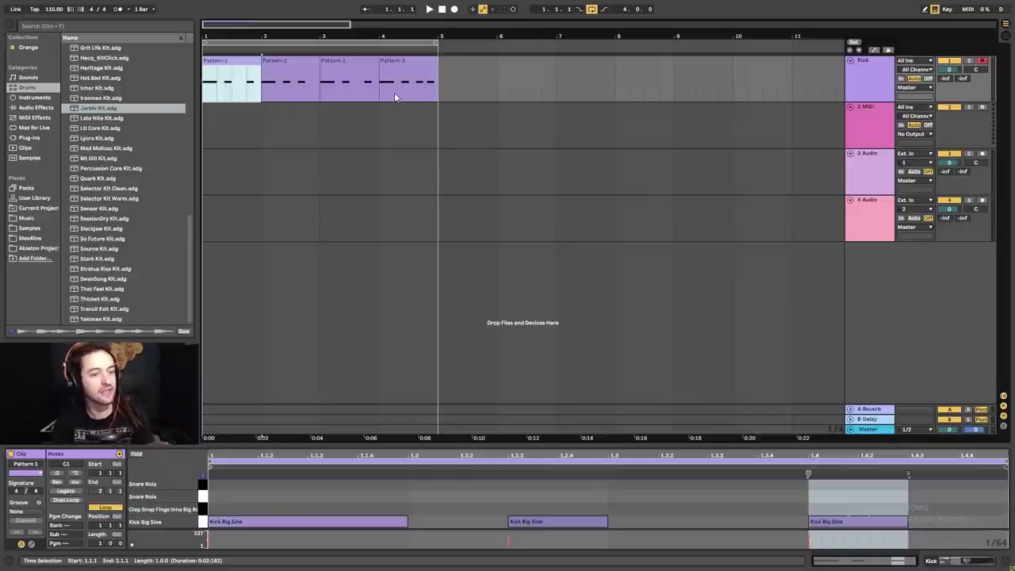
left_click(832, 74)
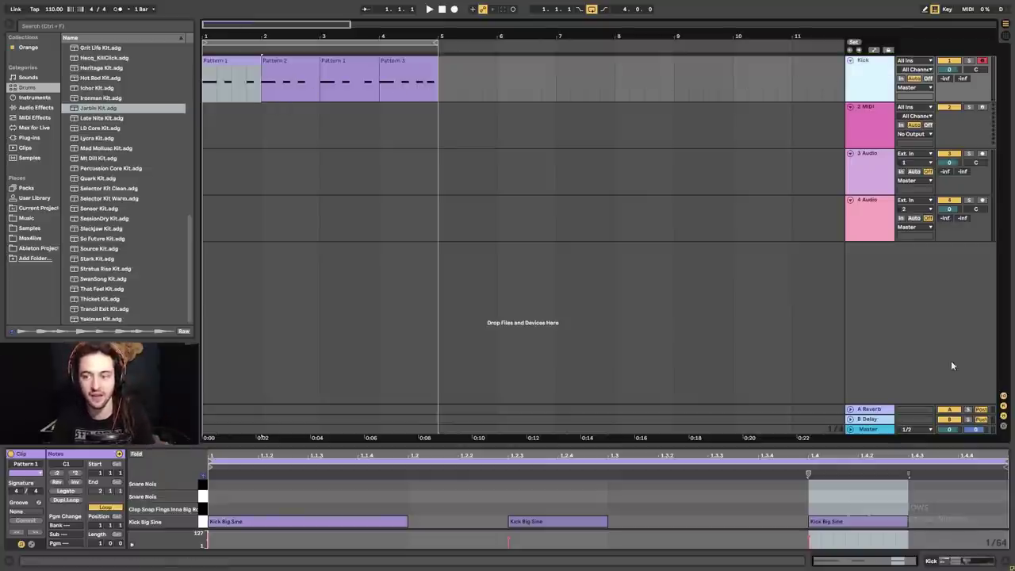
- Put the Scale MIDI effect on the 2 MIDI track and set its base to D
left_click(949, 561)
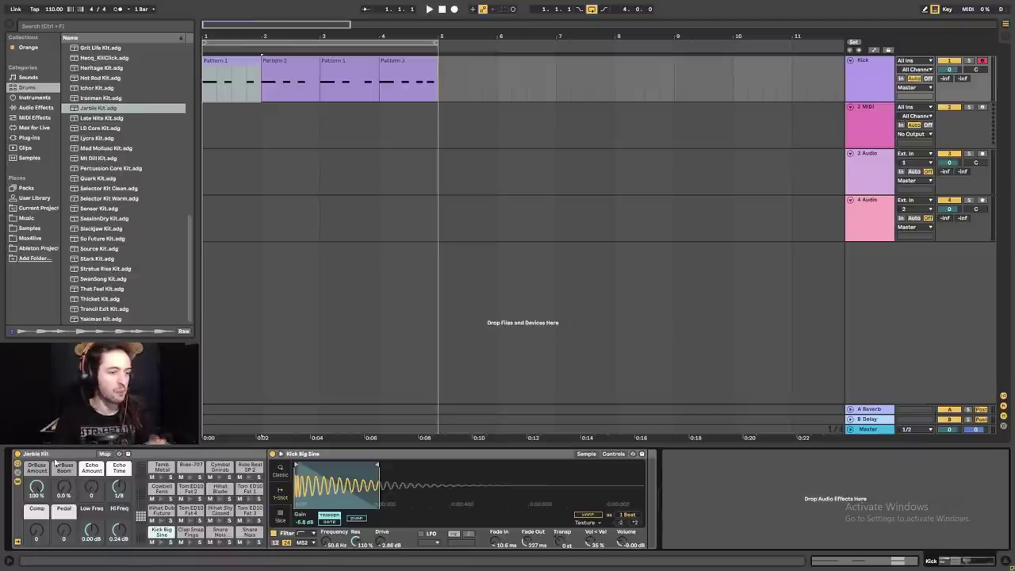
left_click(34, 119)
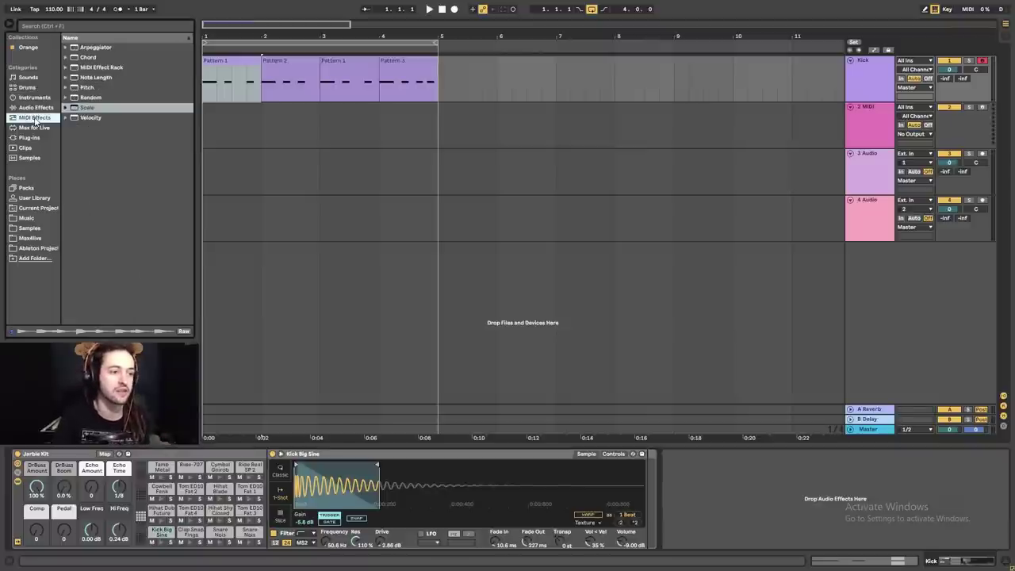
left_click_drag(91, 108, 233, 119)
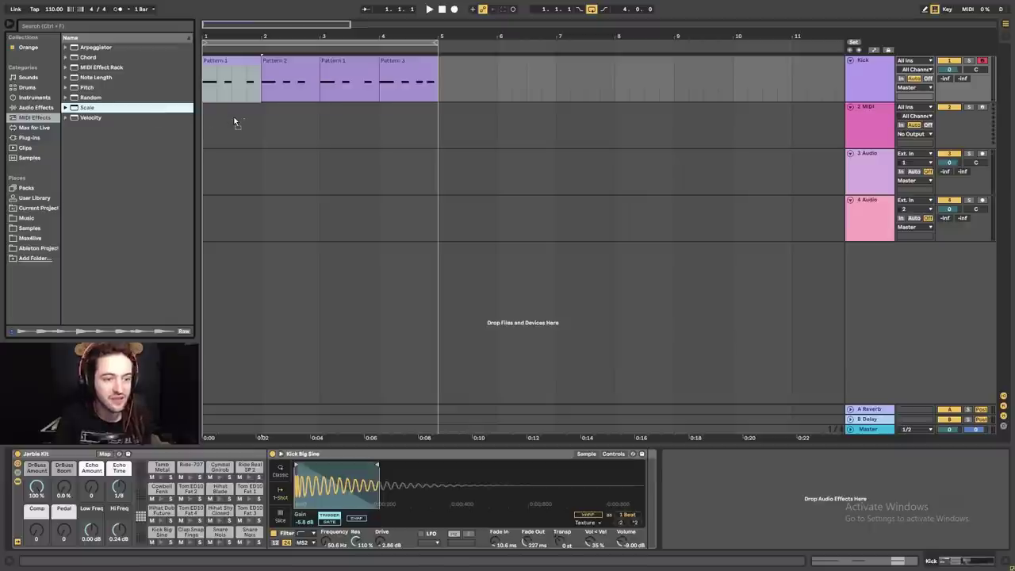
left_click(233, 120)
left_click_drag(318, 147, 228, 140)
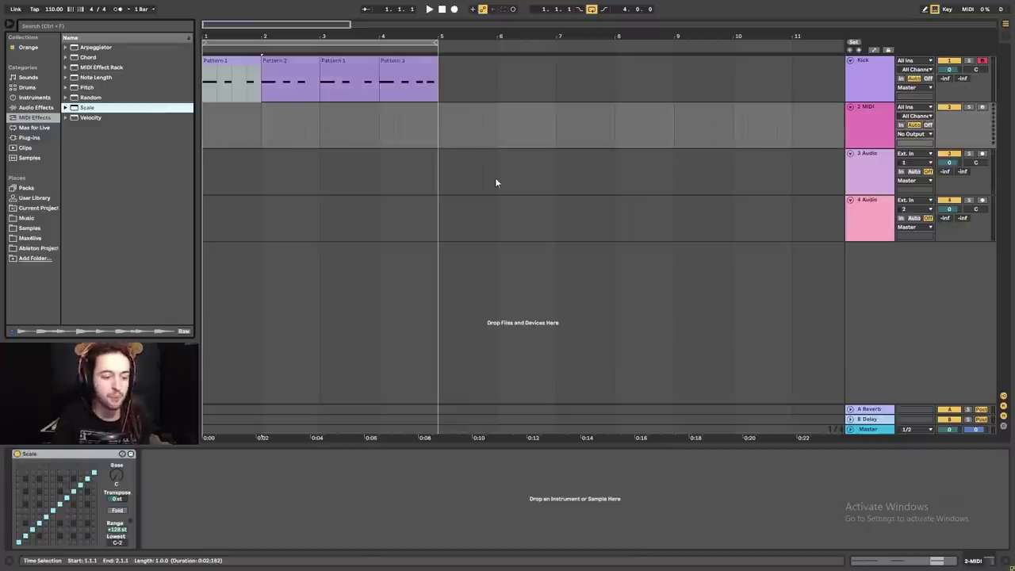
left_click_drag(116, 476, 116, 464)
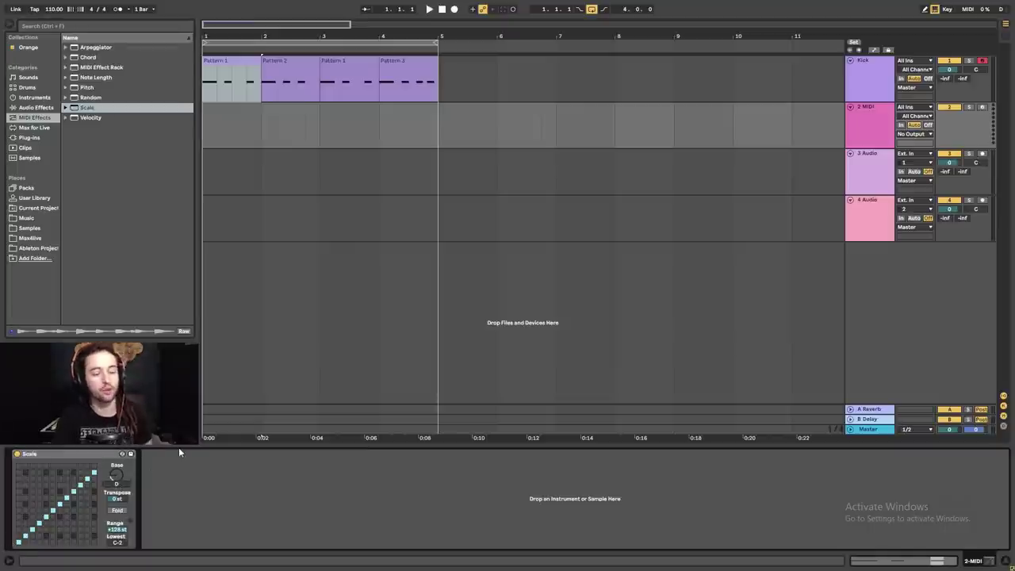
- Insert an empty four-bar MIDI clip on the 2 MIDI track, spanning bars 1 to 4
left_click(203, 139)
left_click_drag(203, 138, 436, 147)
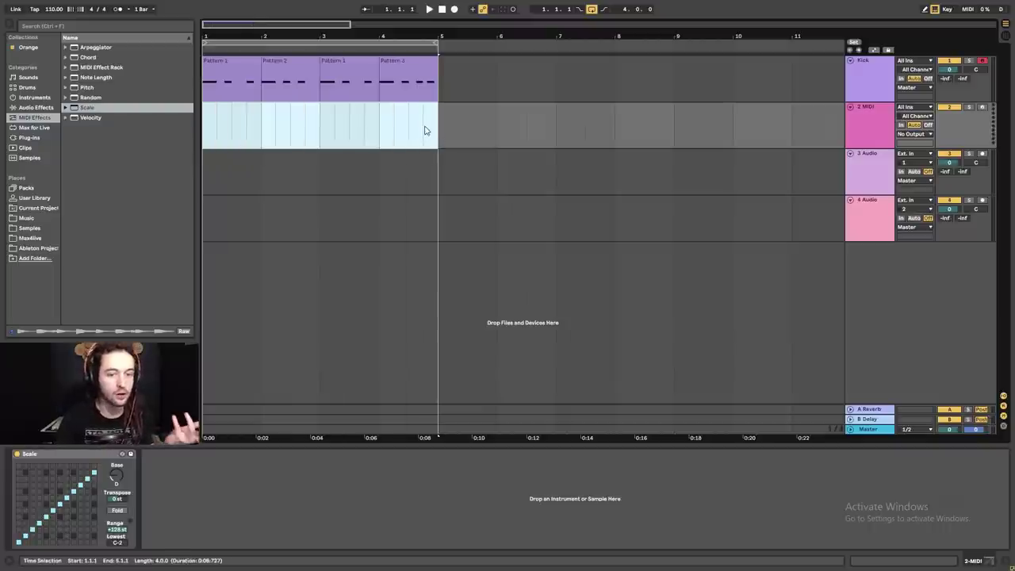
right_click(425, 128)
left_click(481, 222)
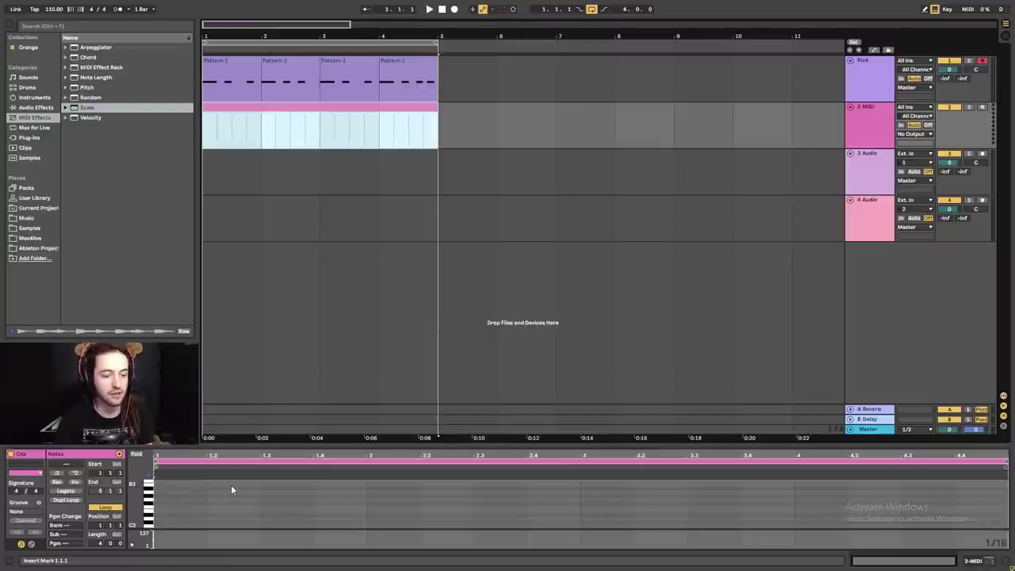
- Draw a two-bar D3 note in the new clip, from 1.1.1 to 3.1.1
left_click(165, 542)
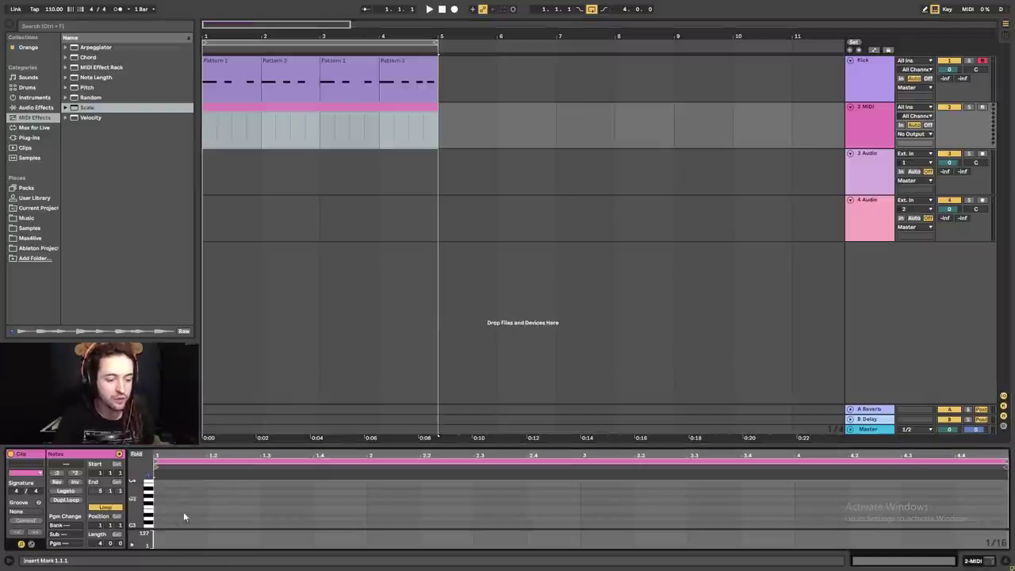
left_click(978, 562)
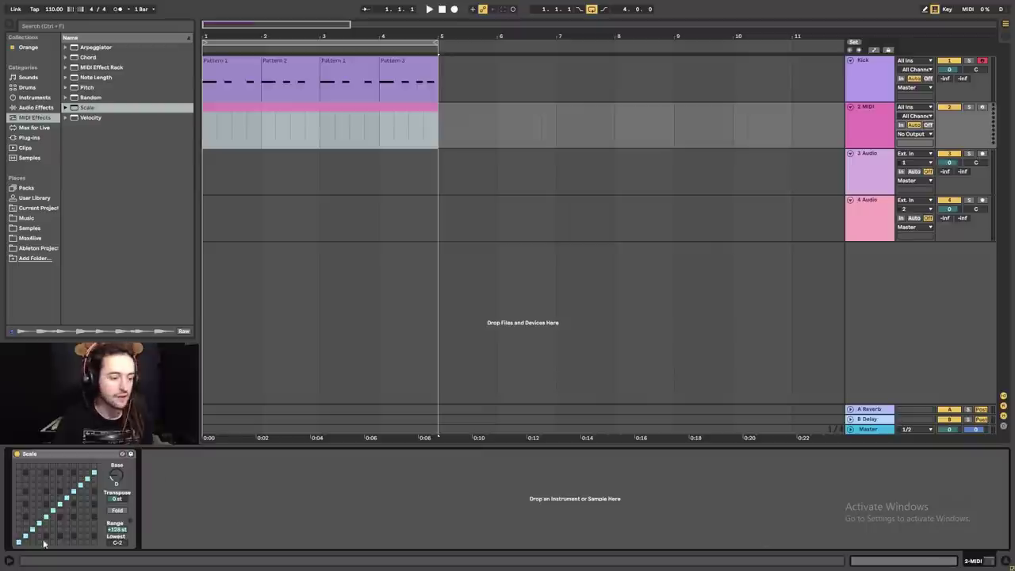
left_click(237, 431)
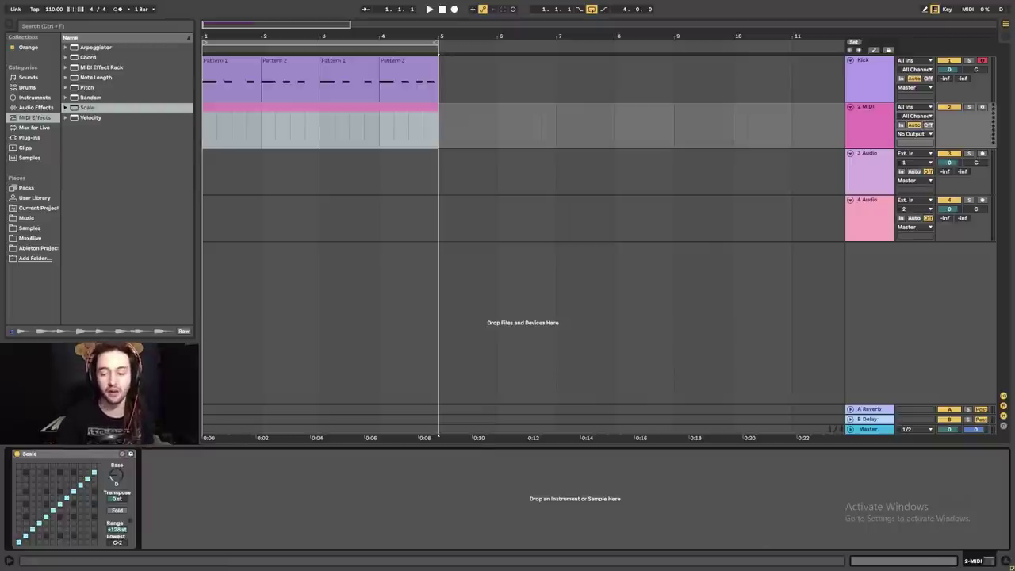
key("shift+Tab")
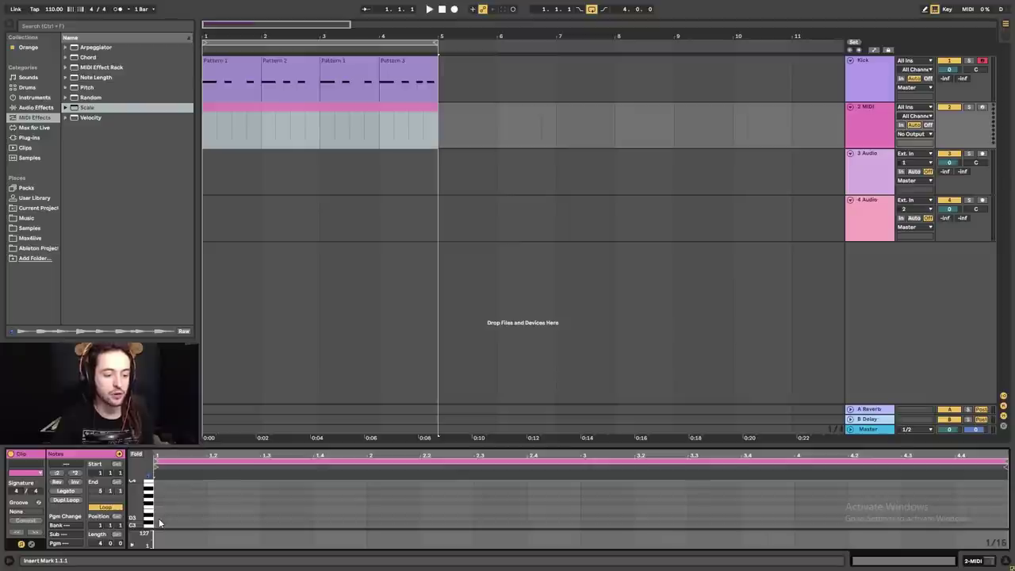
mouse_move(158, 521)
left_mouse_down()
mouse_move(590, 521)
mouse_move(582, 521)
left_mouse_up()
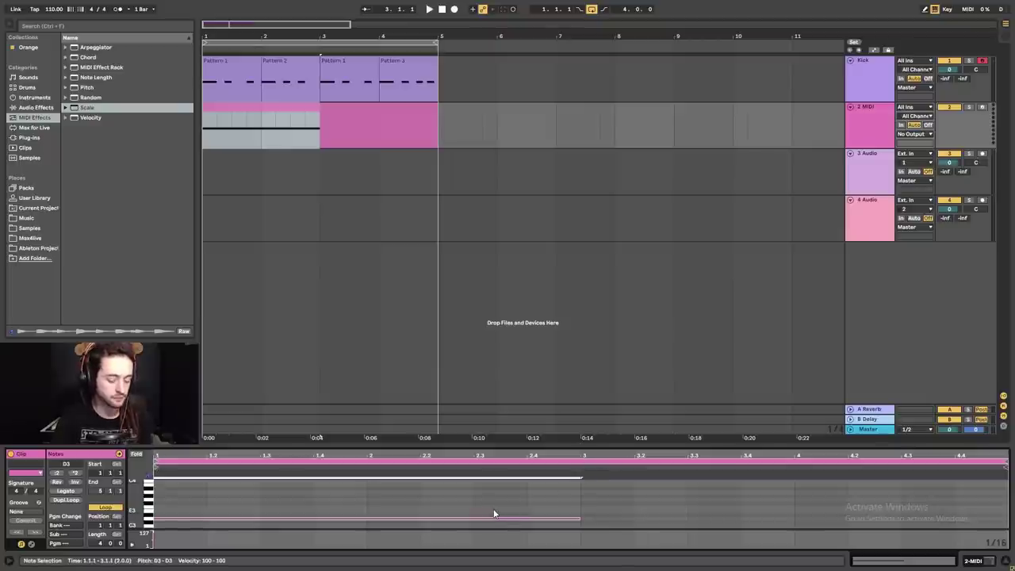
- Add a G3 note at the start of bar 3 and extend it to fill that bar
double_click(584, 499)
left_click(582, 505)
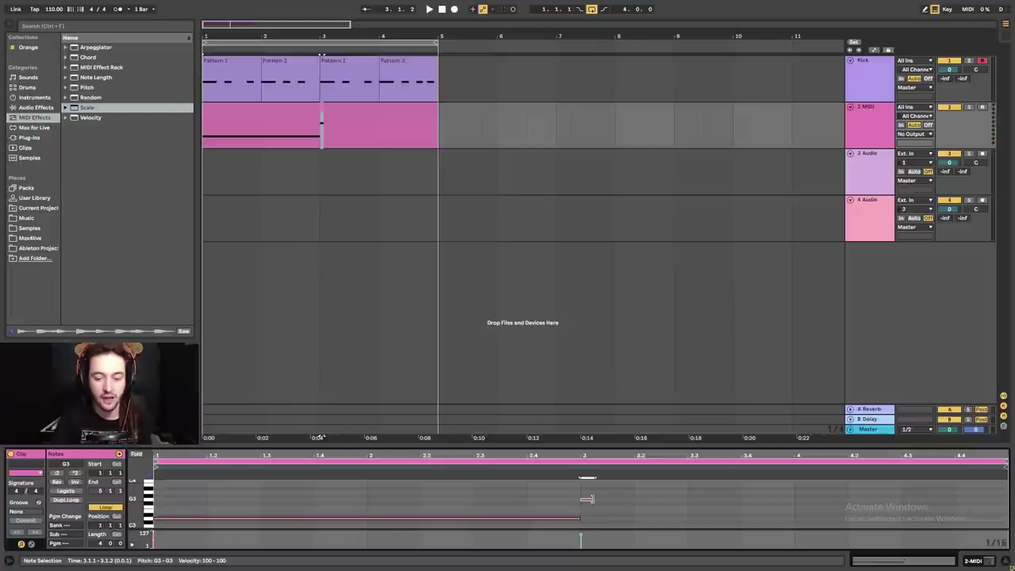
left_click_drag(593, 498, 795, 500)
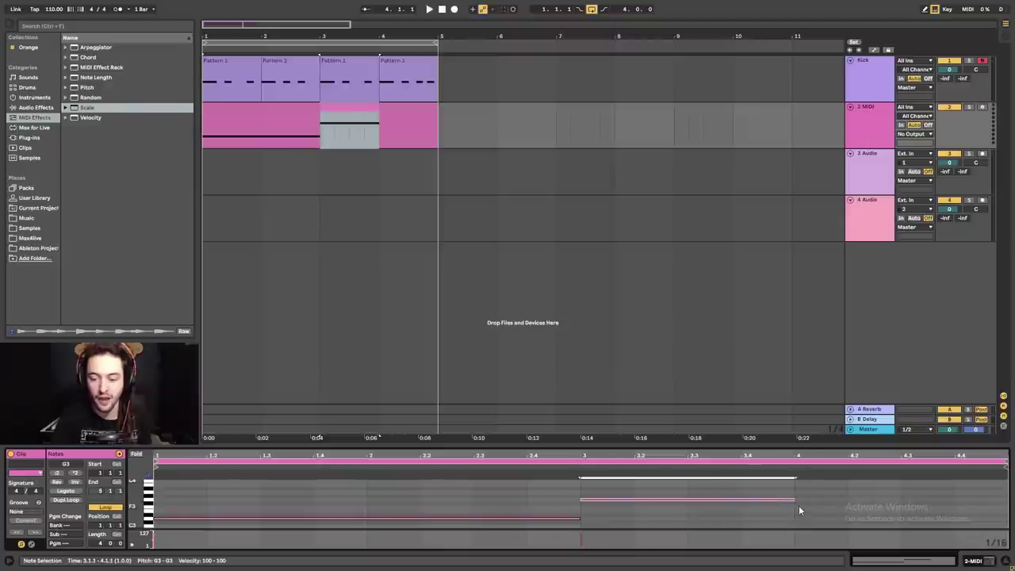
- Add an F3 note at the start of bar 4 and lengthen it to the end of the clip
left_click(799, 505)
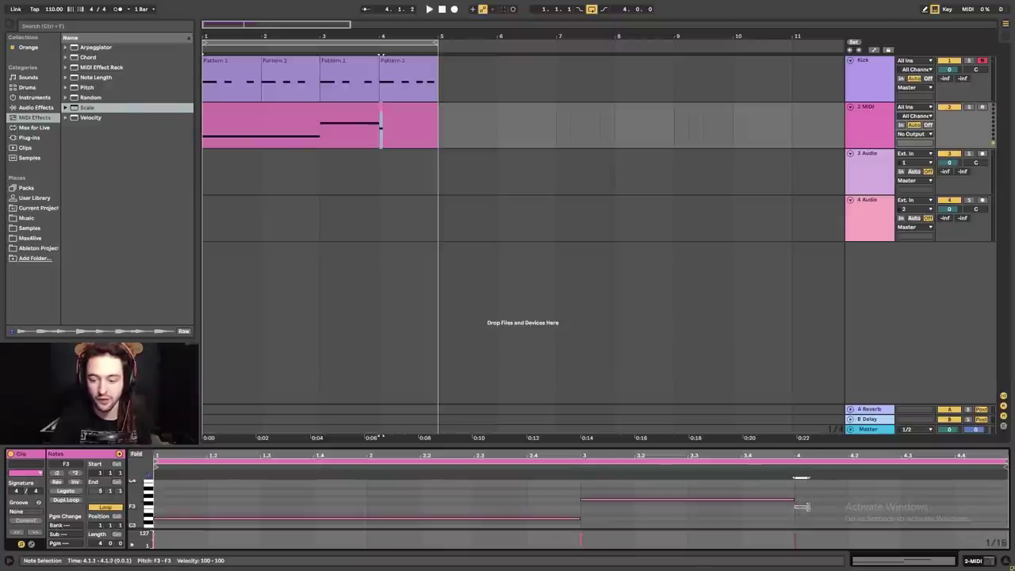
key("shift+Right")
key("shift+Right")
key("shift+Right")
key("shift+Right")
key("shift+Right")
key("shift+Right")
key("shift+Right")
key("shift+Right")
key("shift+Right")
key("shift+Right")
key("shift+Right")
key("shift+Right")
key("shift+Right")
key("shift+Right")
key("shift+Right")
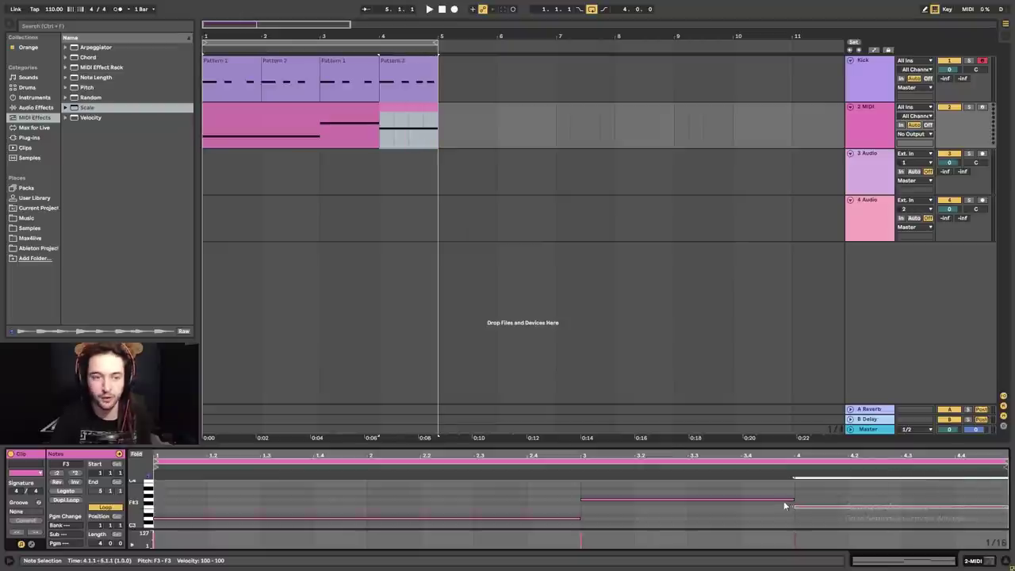
- Play the four-bar loop, and set the Kick track's volume to -6 dB
left_click(338, 117)
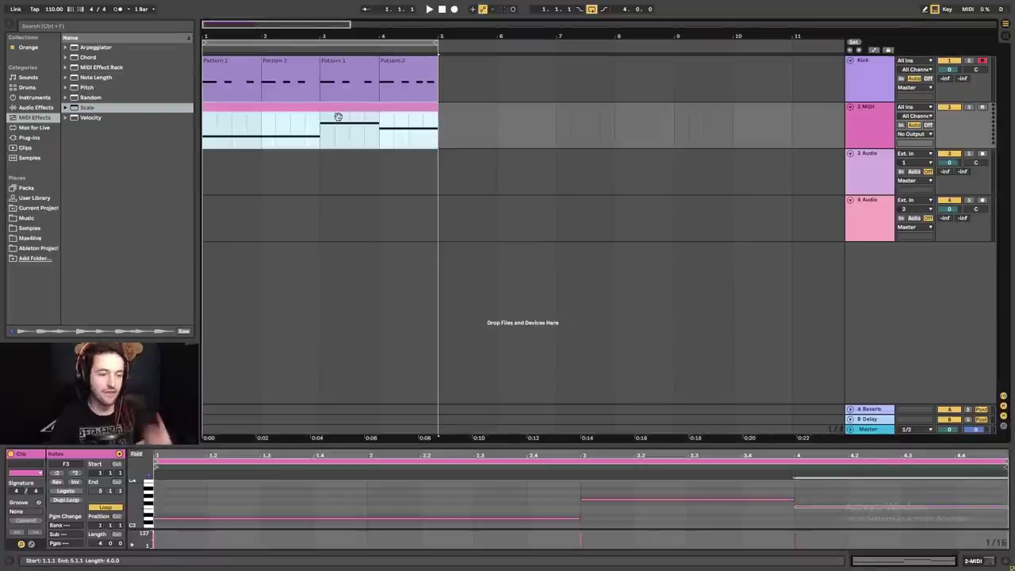
key("space")
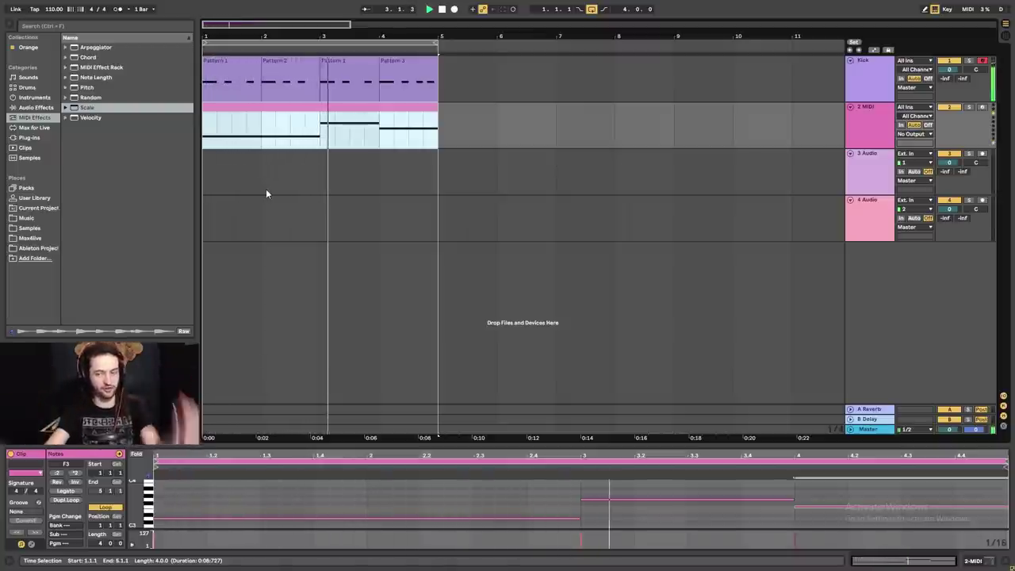
left_click(345, 143)
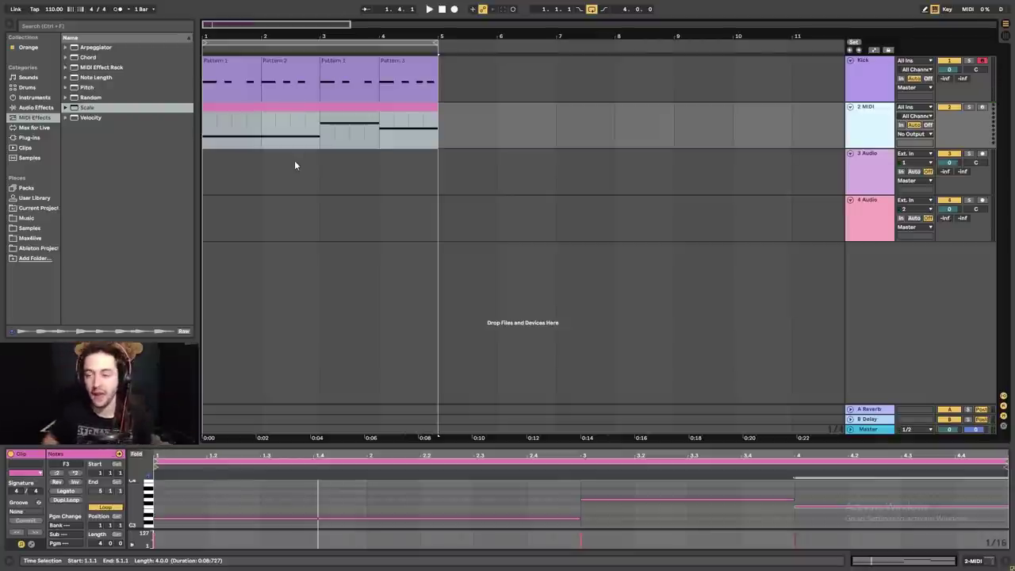
left_click(952, 71)
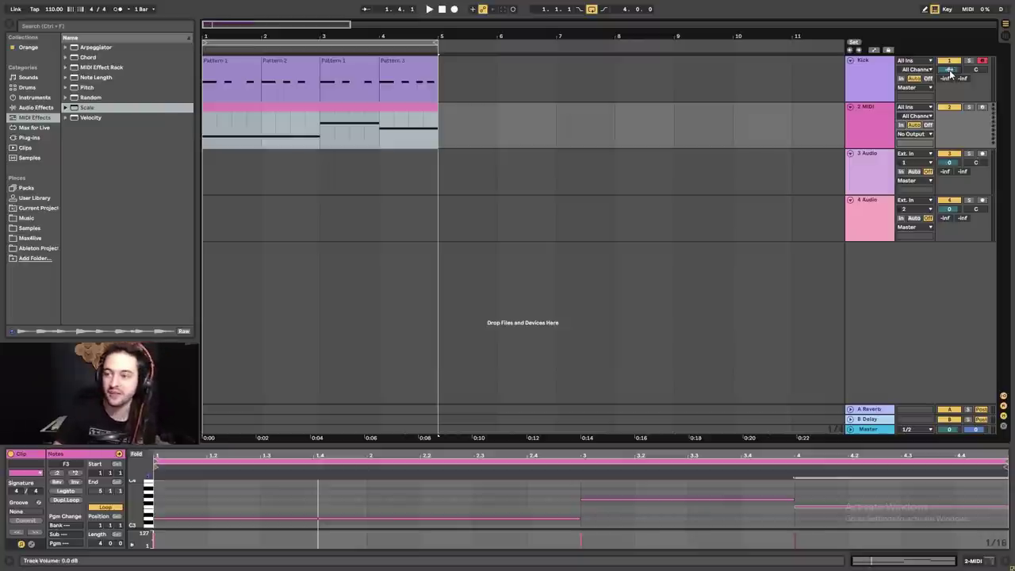
left_click_drag(952, 73, 953, 117)
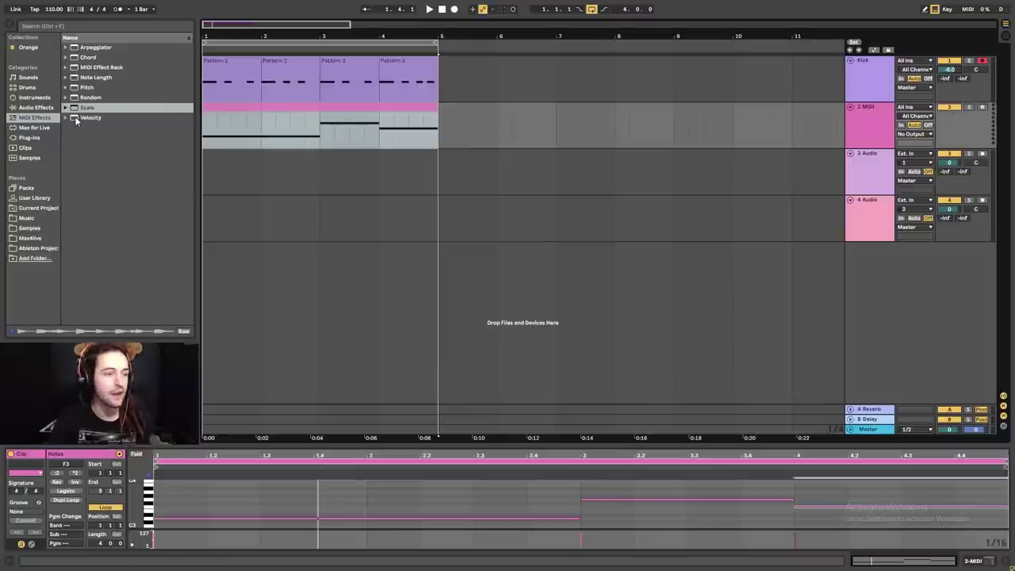
- Search the instruments for "sub" and load Hip-Hop Sub Bass onto the 2 MIDI track
left_click(34, 98)
left_click(41, 27)
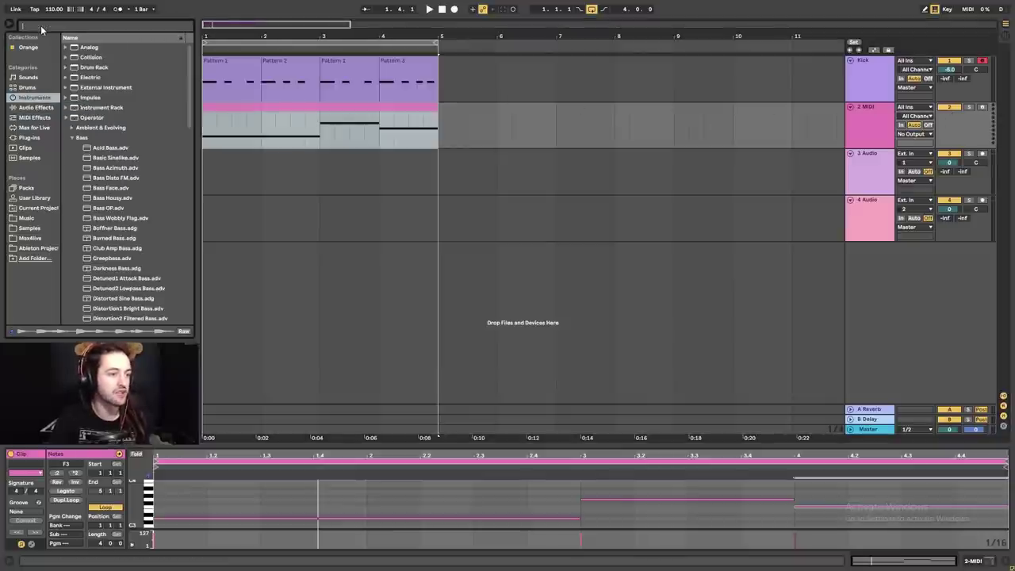
type("sub")
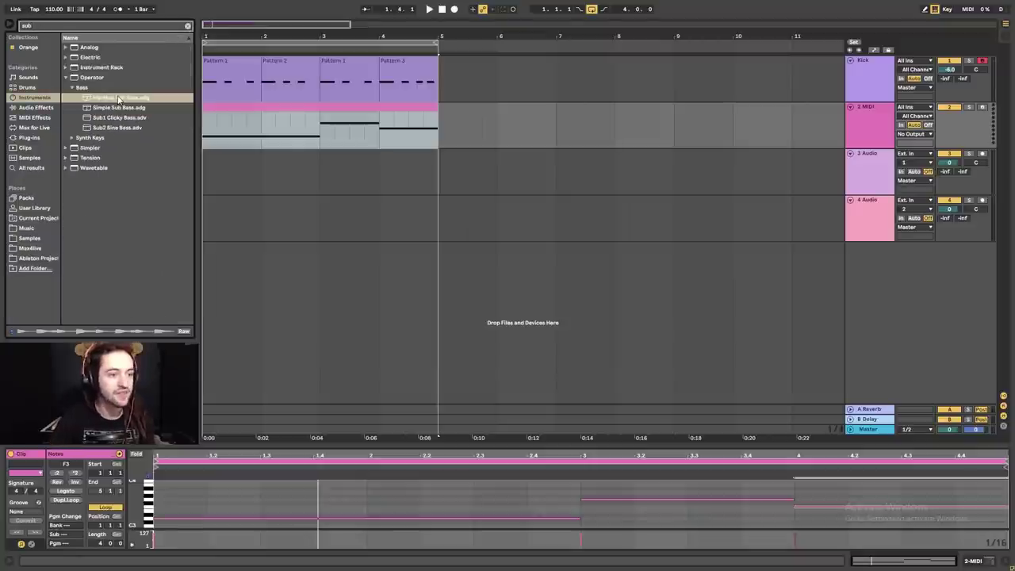
left_click(120, 98)
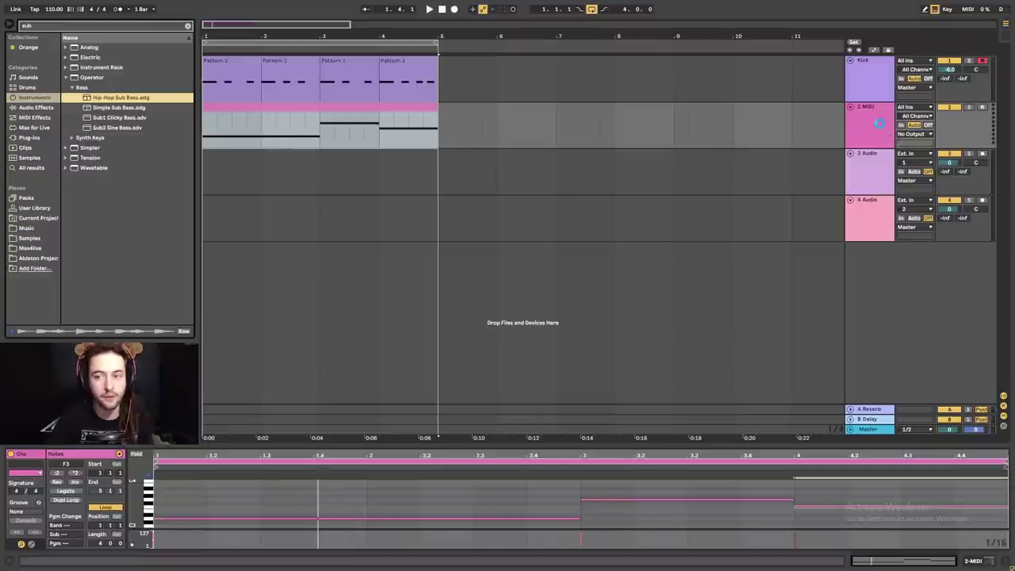
left_click_drag(281, 99, 305, 117)
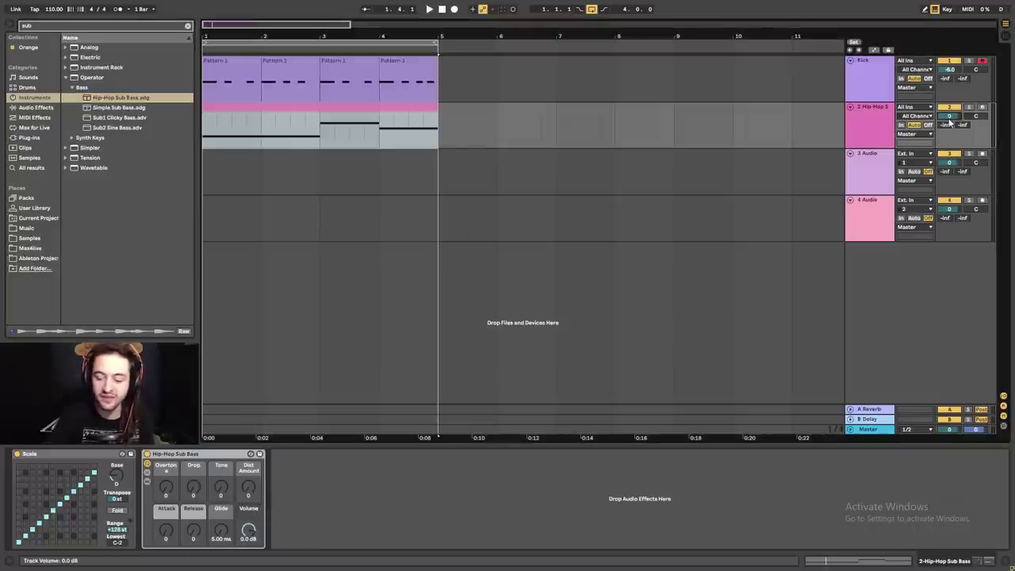
- Set the Hip-Hop Sub Bass track's volume to -10 dB and rename the track SubBass
type("0")
key("Return")
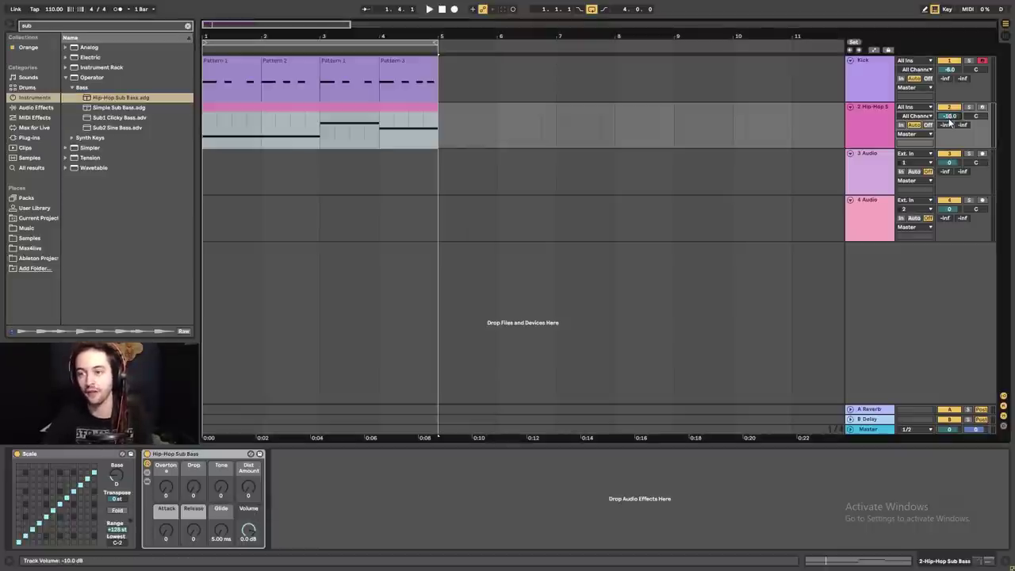
left_click(869, 108)
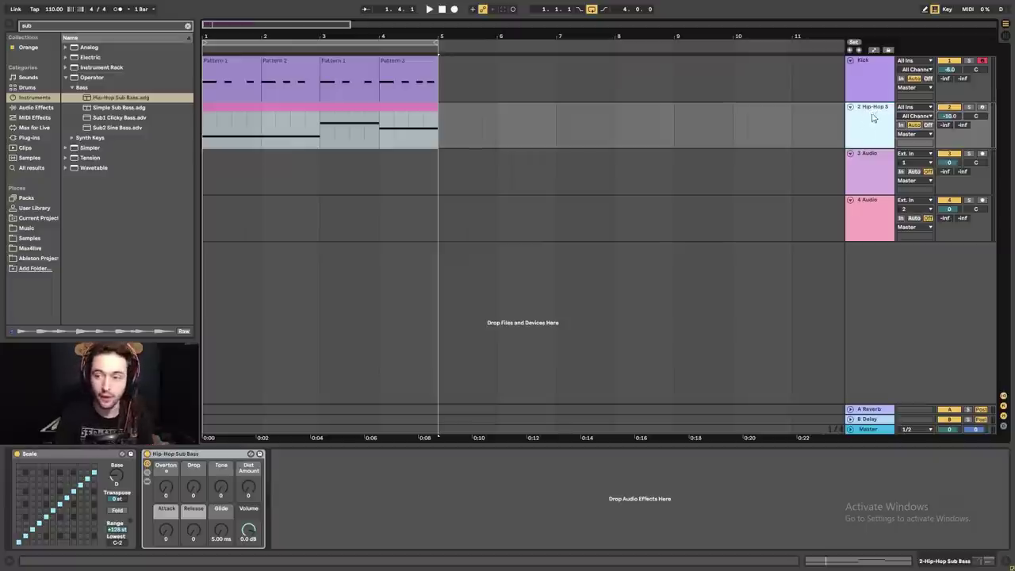
key("ctrl+r")
type("Ba")
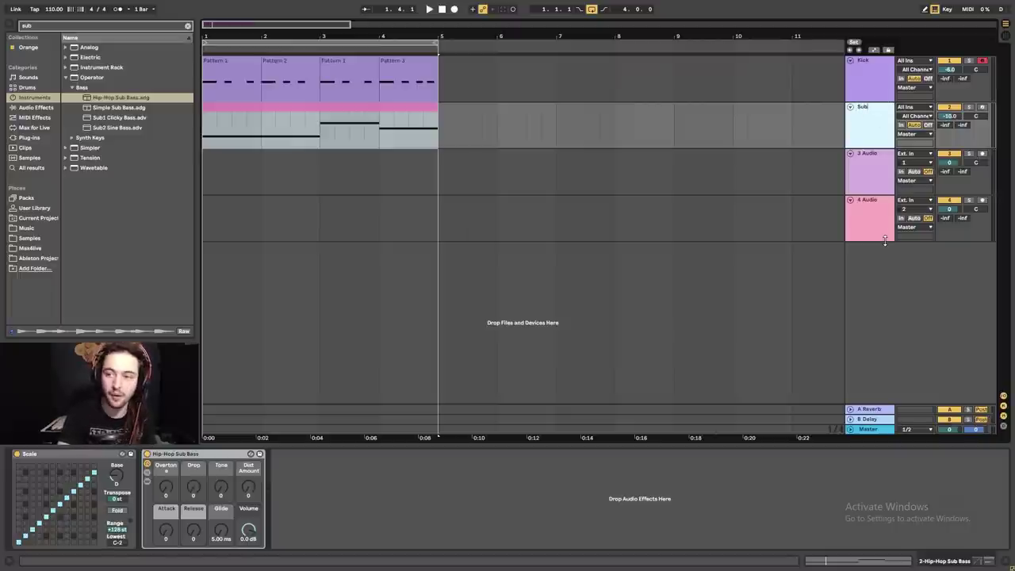
type("ss")
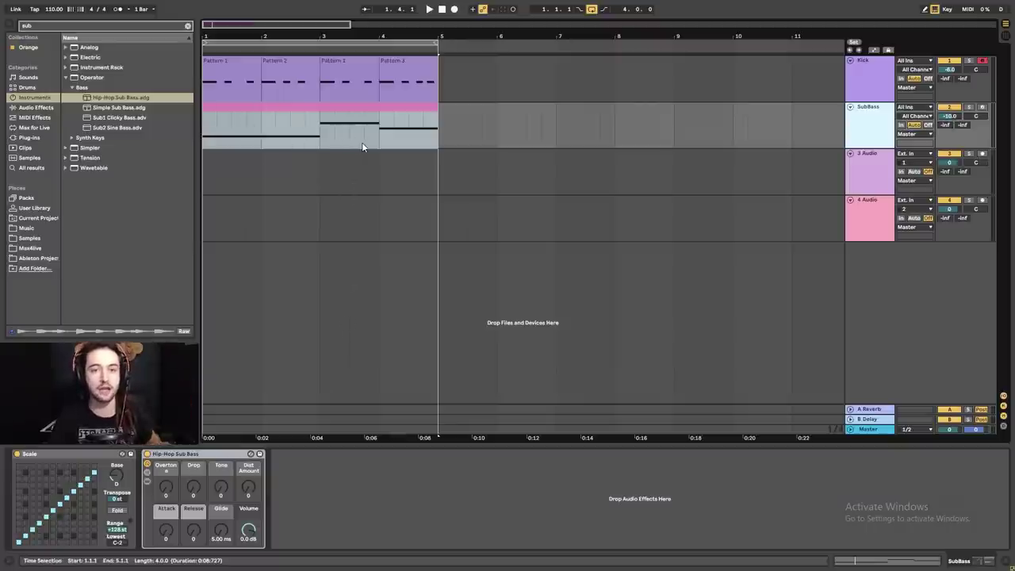
- Play the loop and solo the SubBass track
key("space")
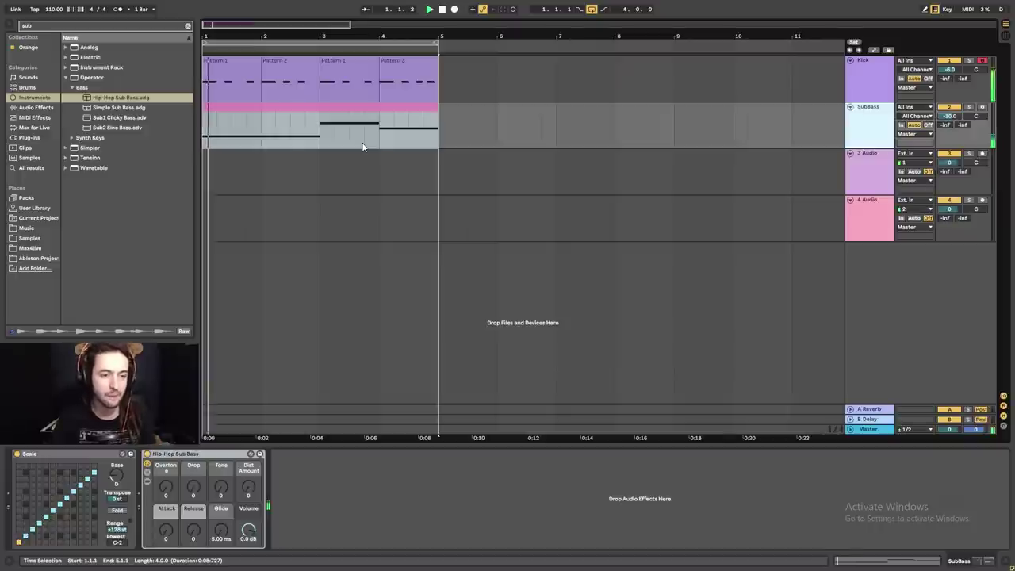
left_click(969, 107)
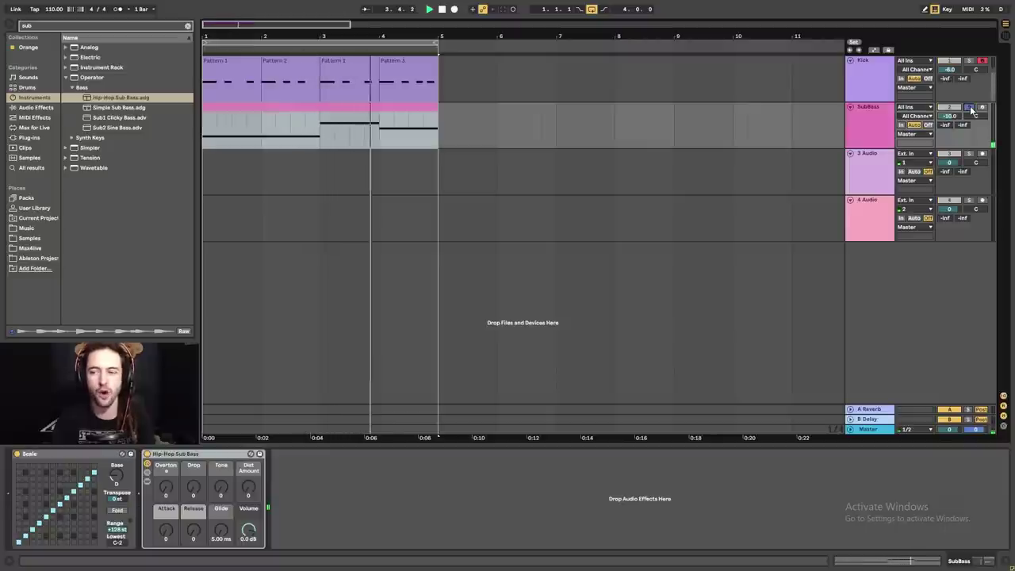
- Transpose all notes in the SubBass clip down two octaves, to the D1–G1 range
double_click(345, 108)
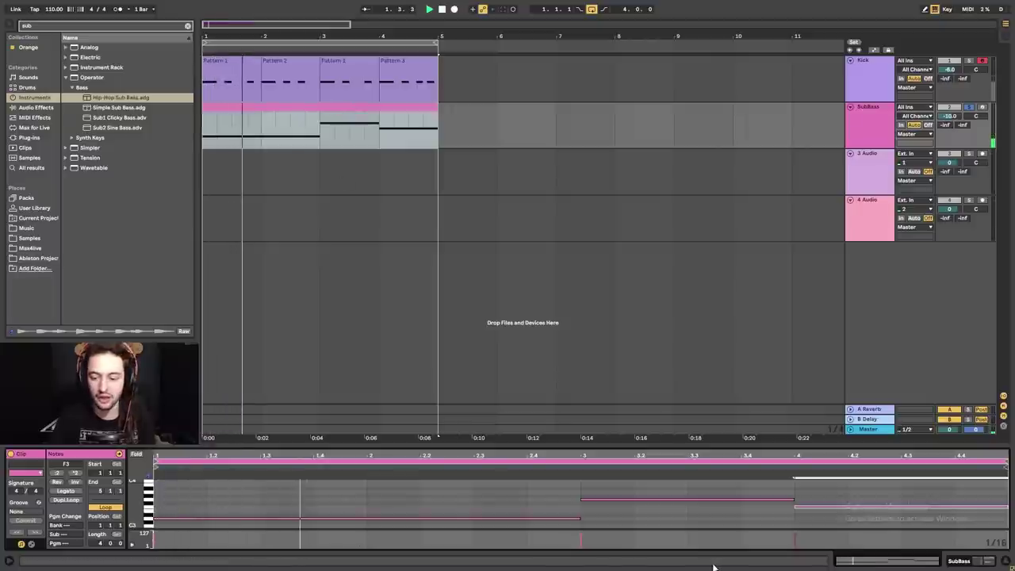
left_click_drag(159, 483, 193, 502)
key("ctrl+a")
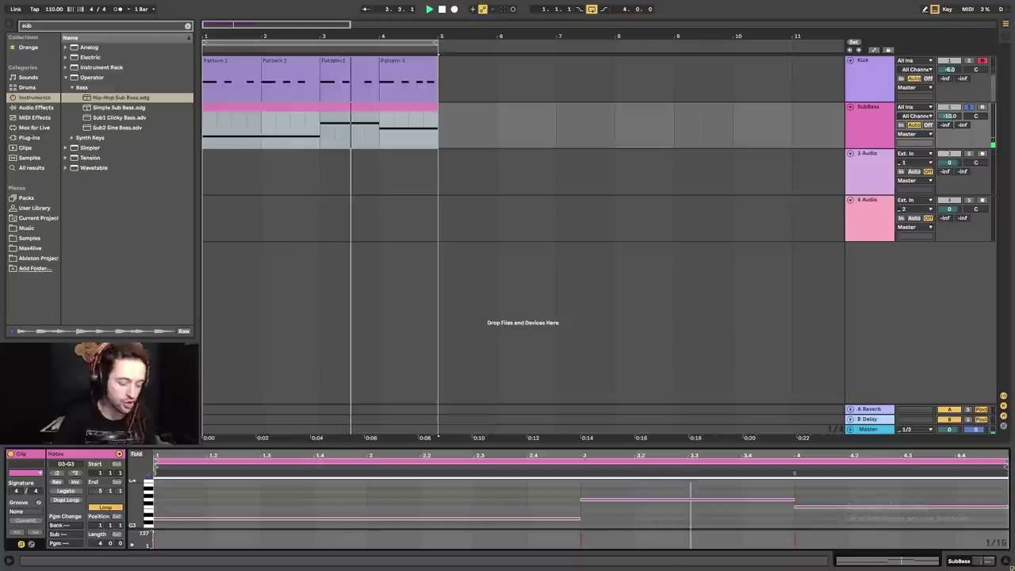
key("shift+Down")
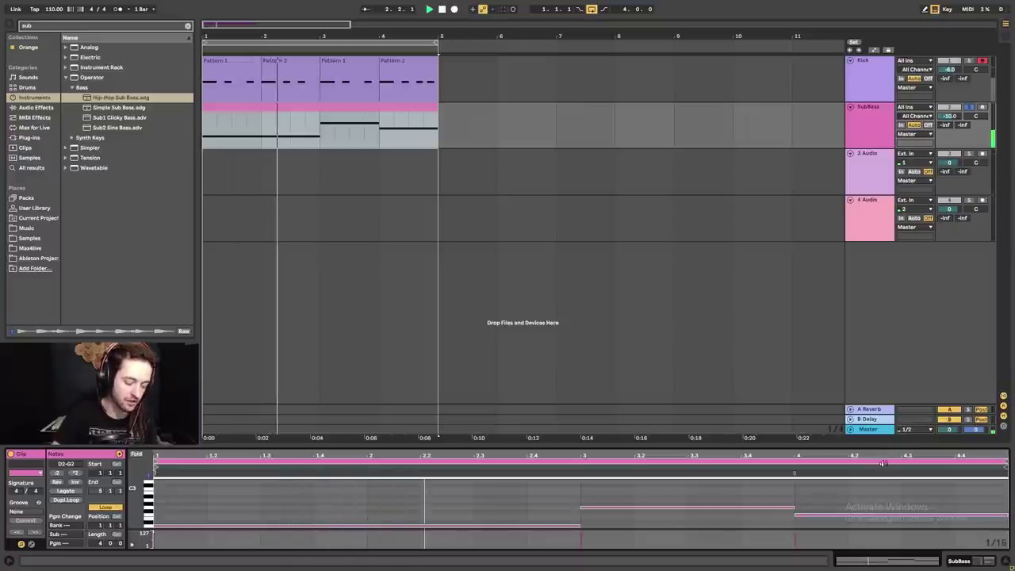
key("shift+Down")
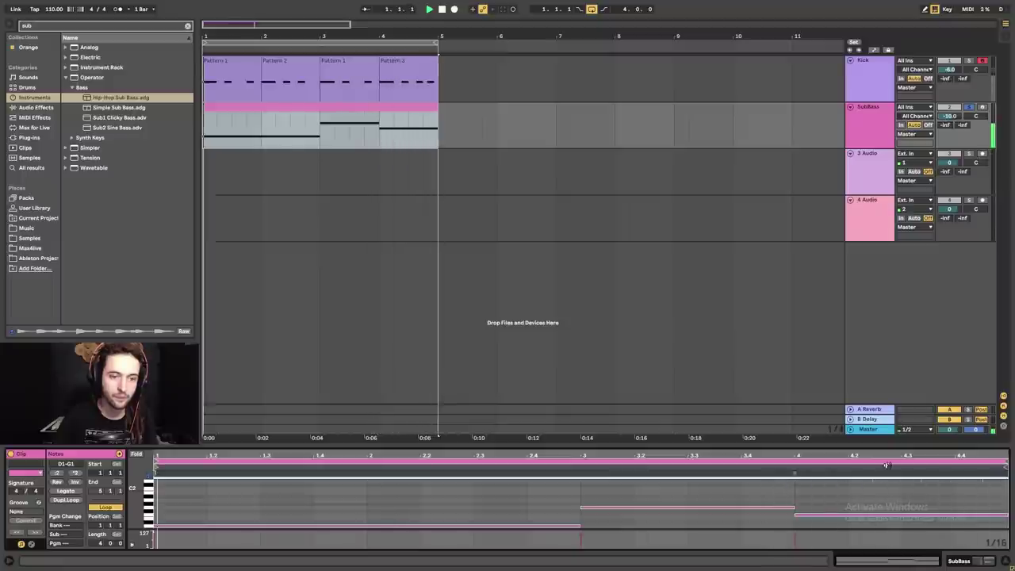
- Transpose the SubBass clip's notes down one more octave to D0–G0 and unsolo the track
key("shift+Down")
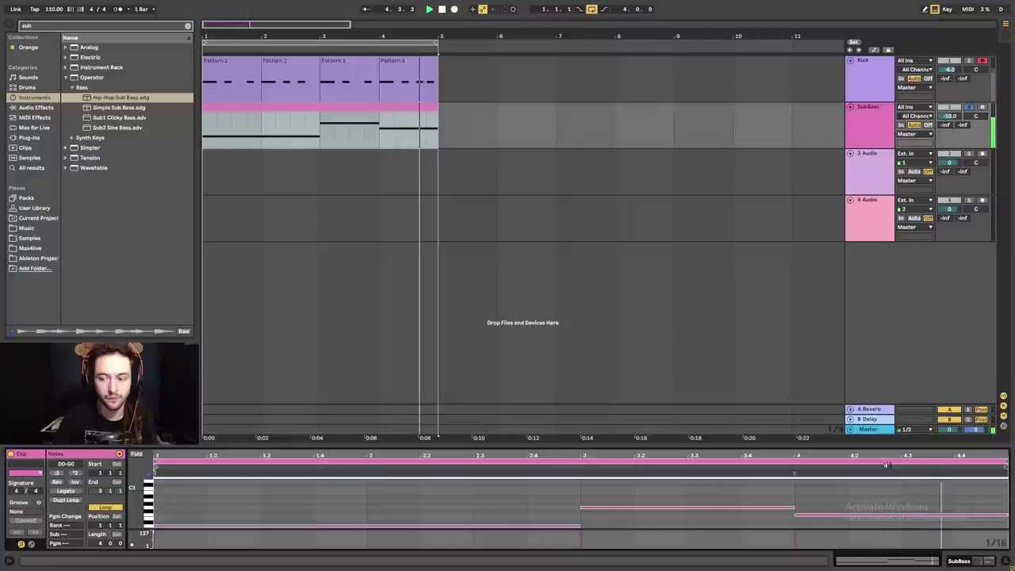
left_click(969, 108)
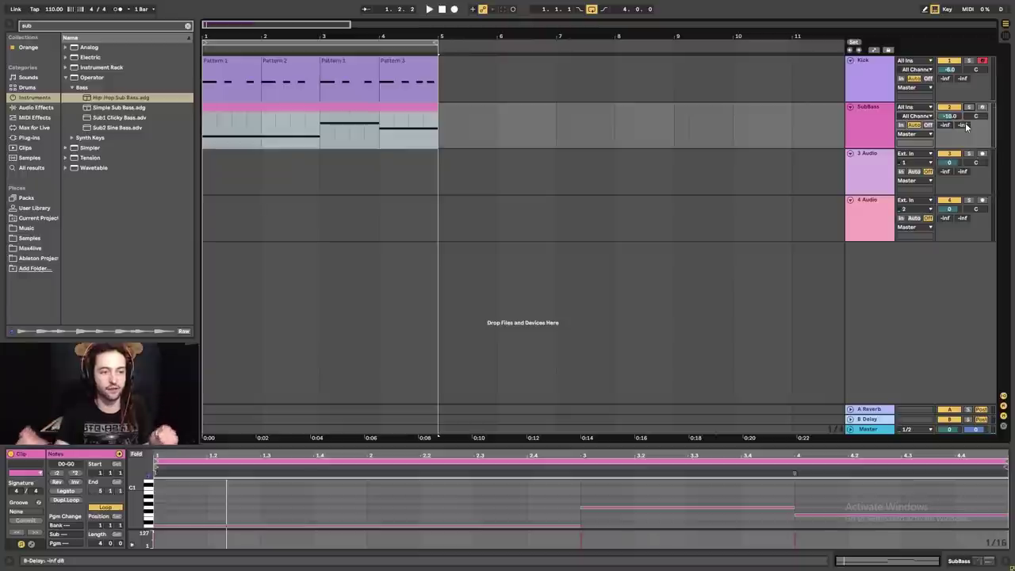
- Duplicate the SubBass track and delete the Hip-Hop Sub Bass instrument from the copy
left_click(861, 122)
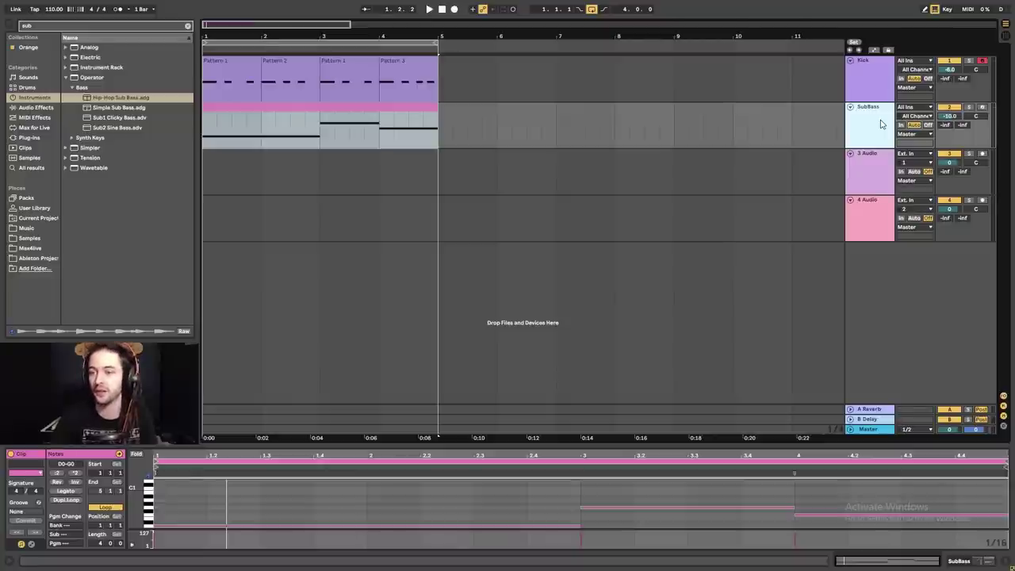
key("ctrl+d")
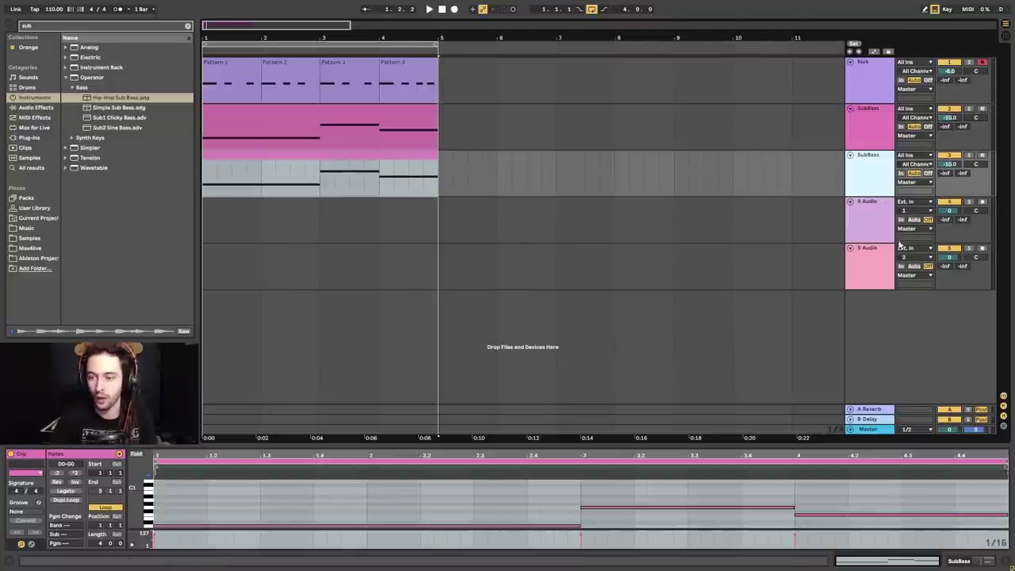
left_click(966, 562)
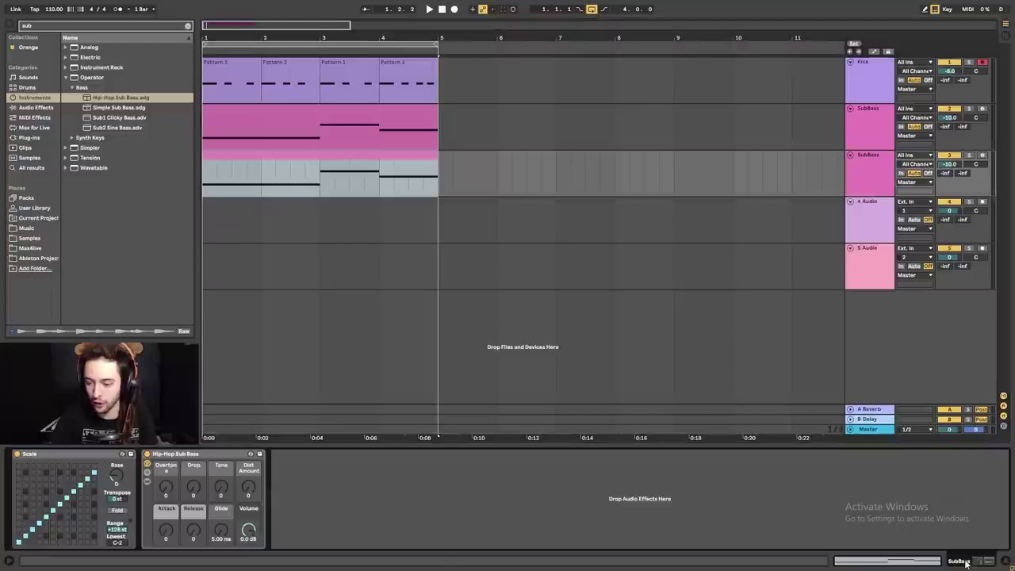
left_click(842, 561)
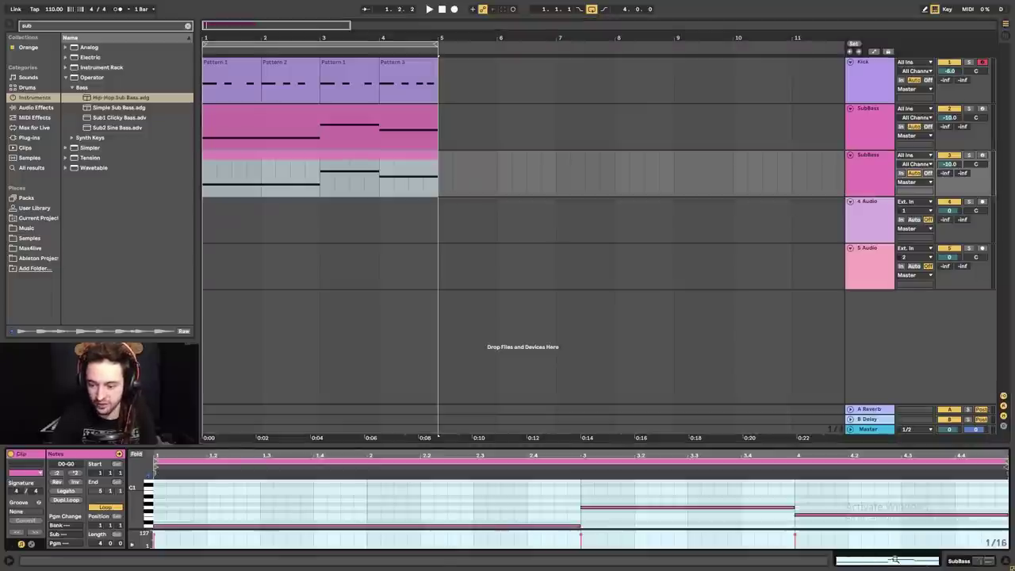
left_click(975, 563)
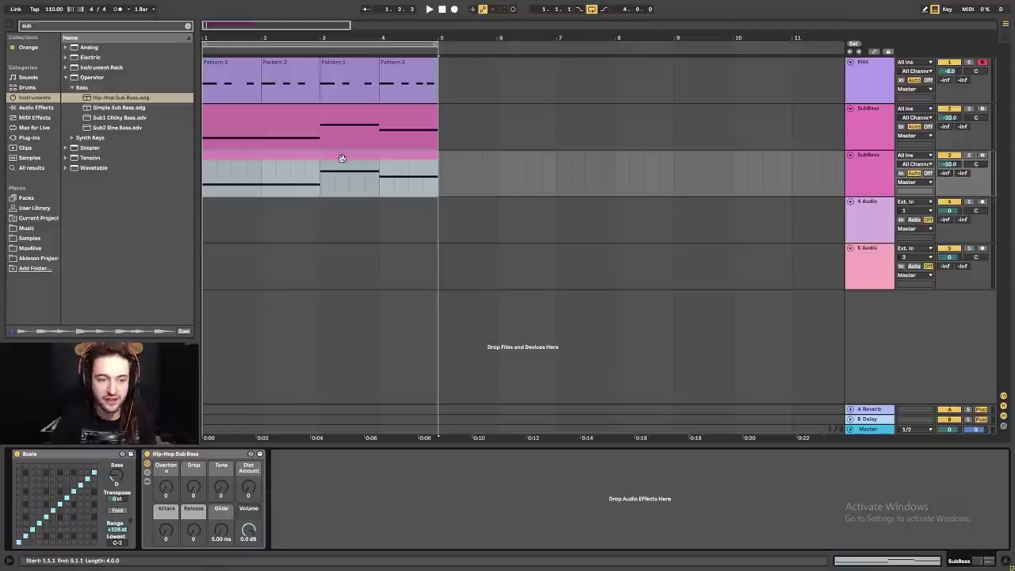
left_click(188, 458)
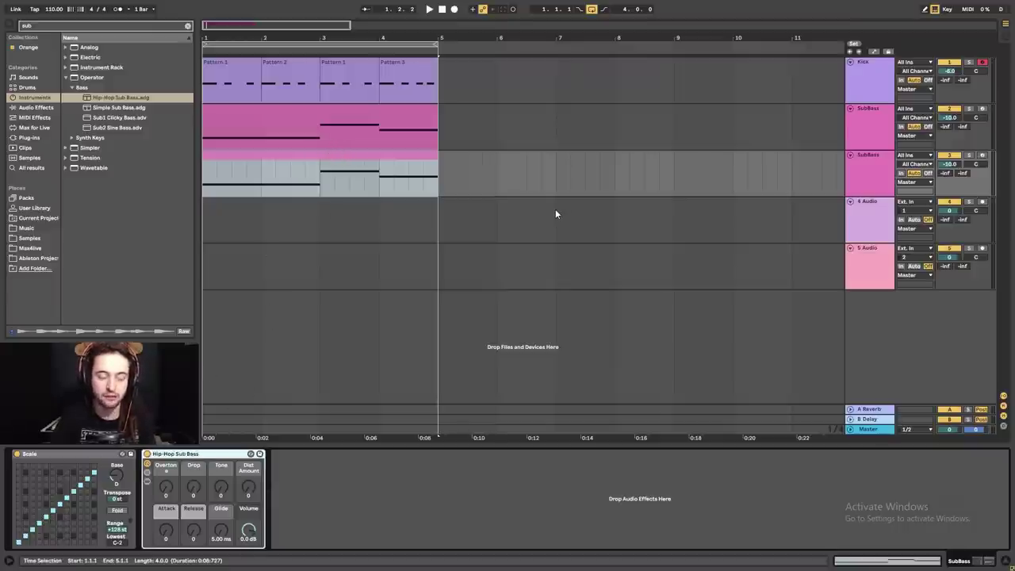
key("Delete")
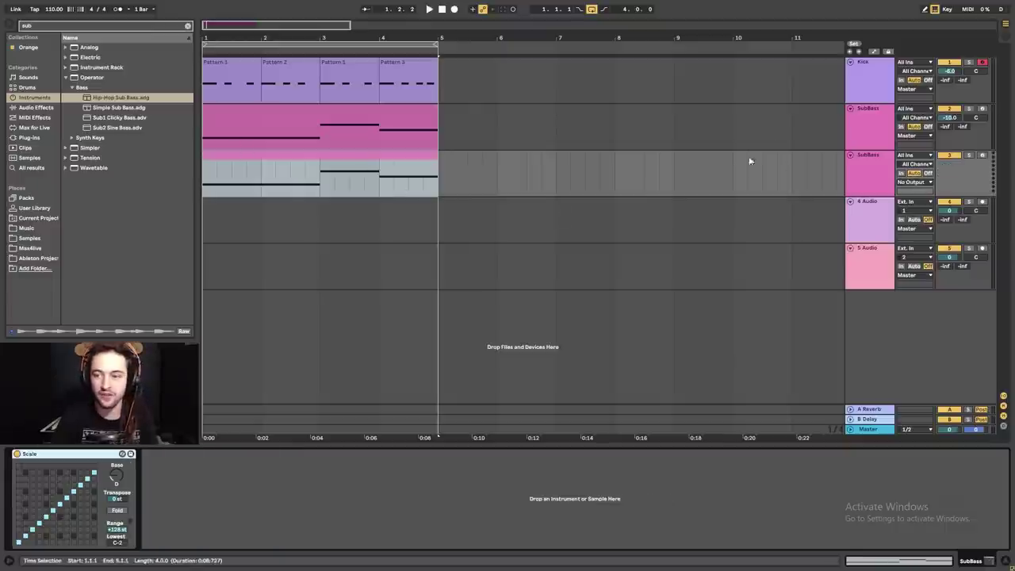
- Rename the duplicated SubBass track MidBass and leave it selected
left_click(868, 161)
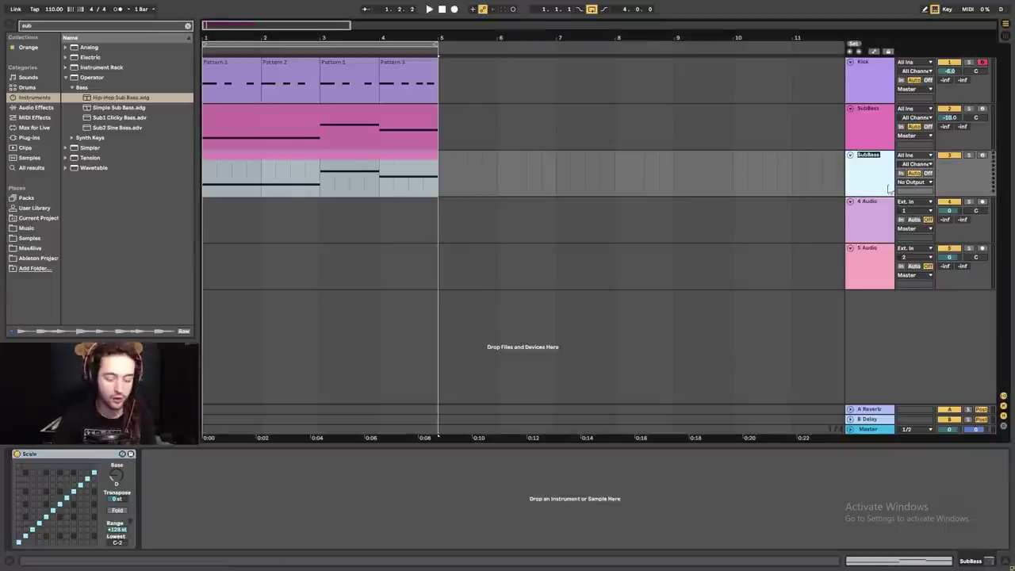
type("MidBass")
key("Return")
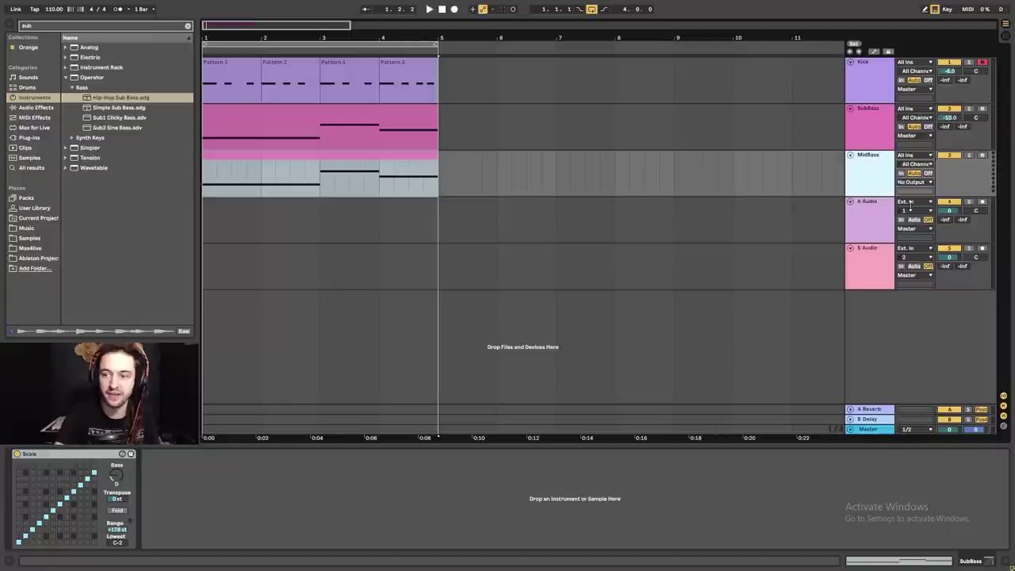
left_click(887, 136)
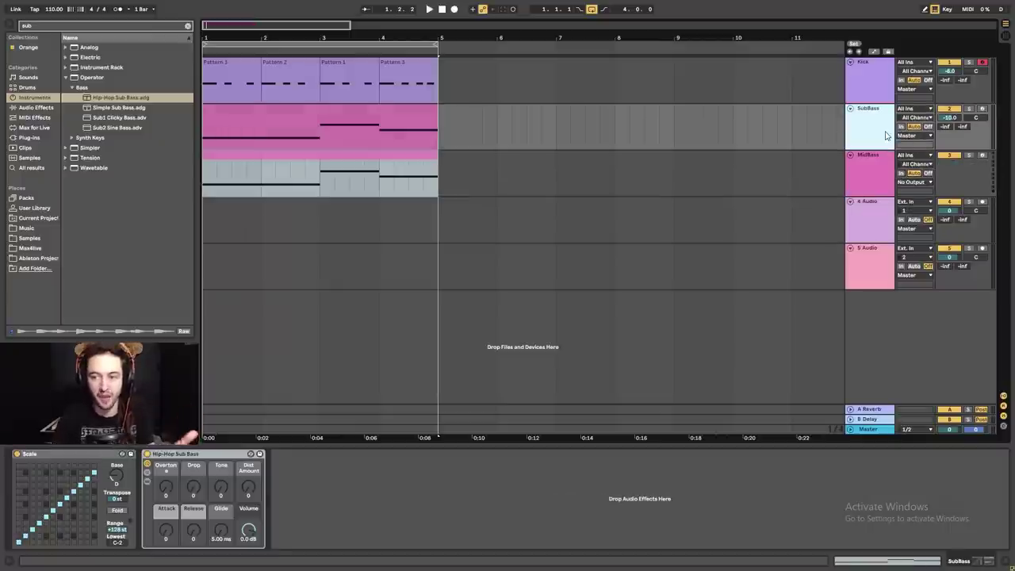
left_click(863, 172)
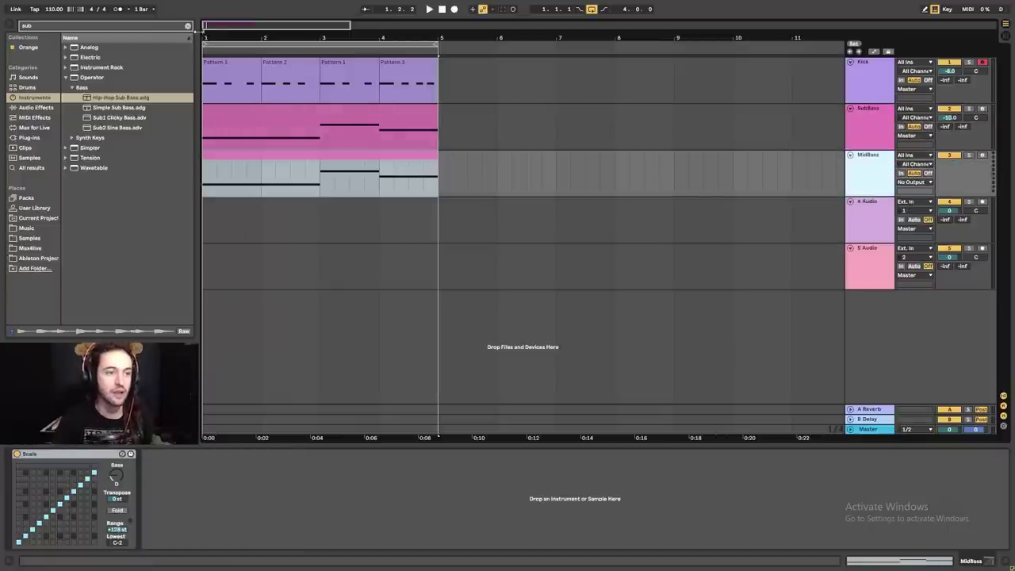
- Clear the instrument search and list Operator's Pad presets
left_click(188, 26)
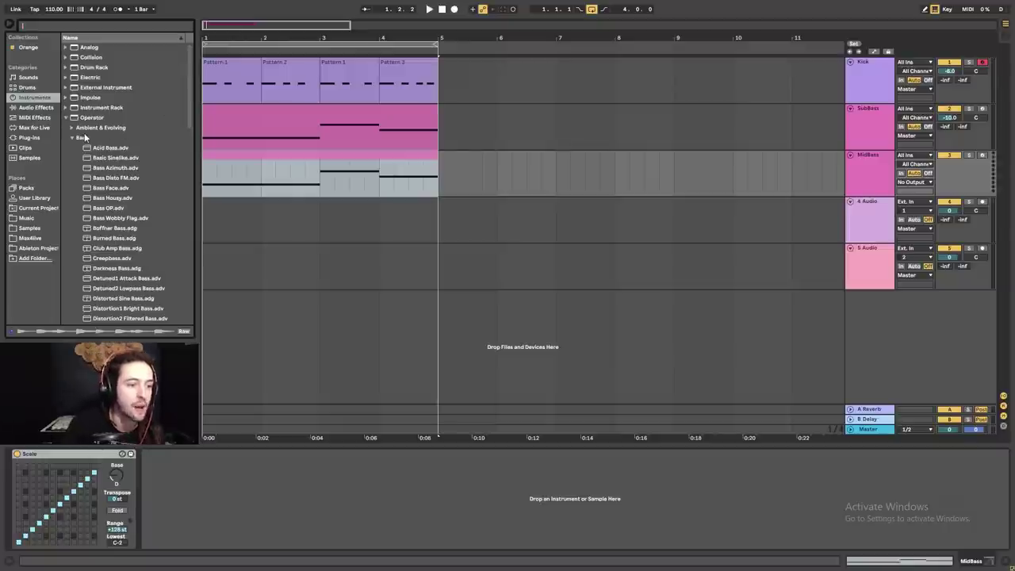
left_click(71, 138)
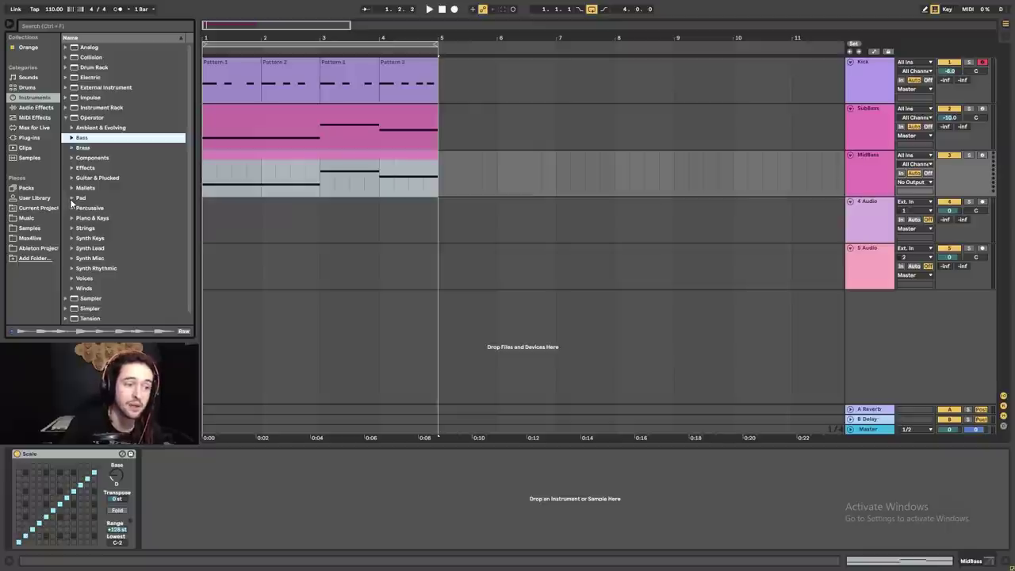
left_click(36, 97)
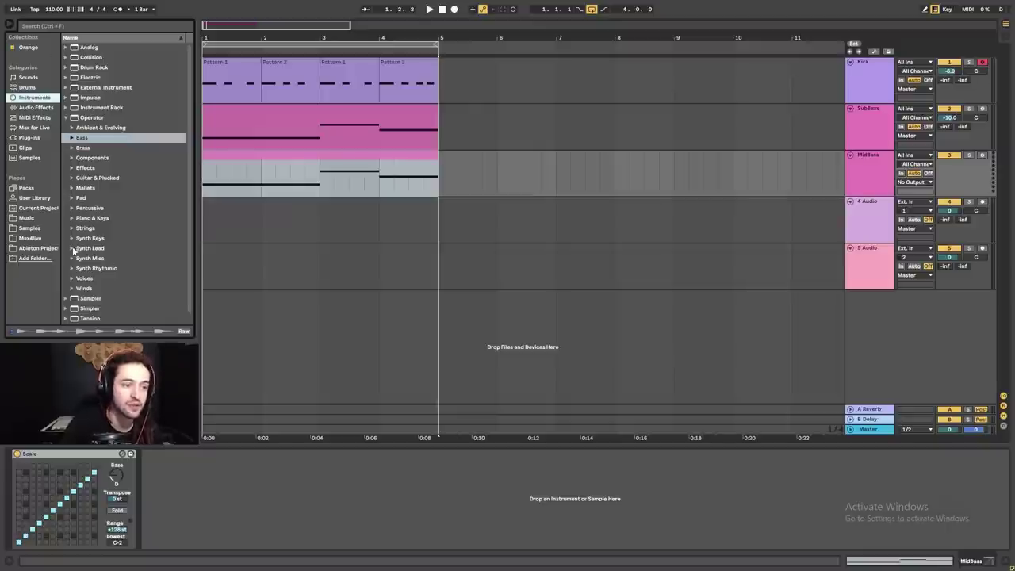
left_click(71, 197)
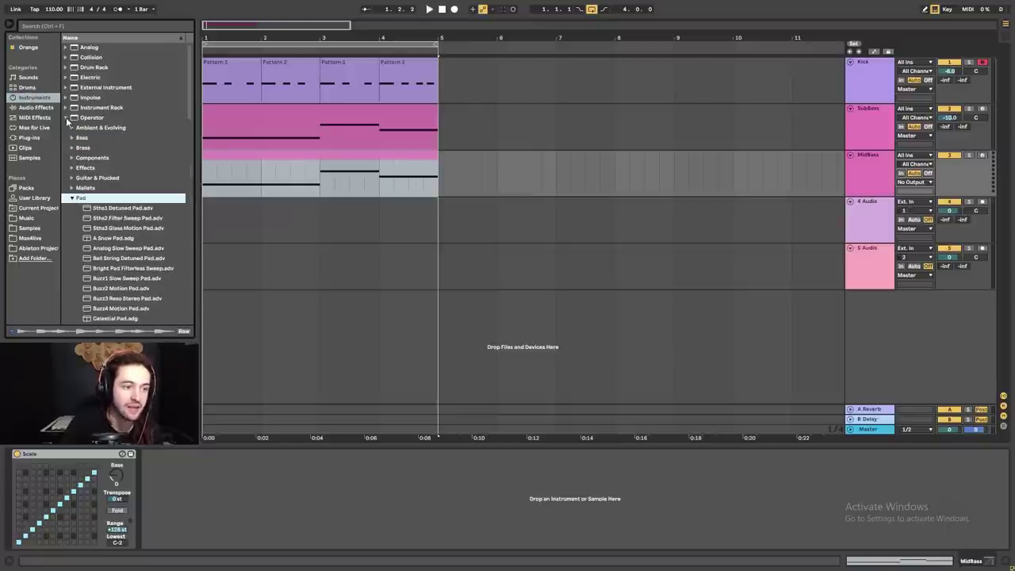
left_click(67, 118)
left_click(67, 118)
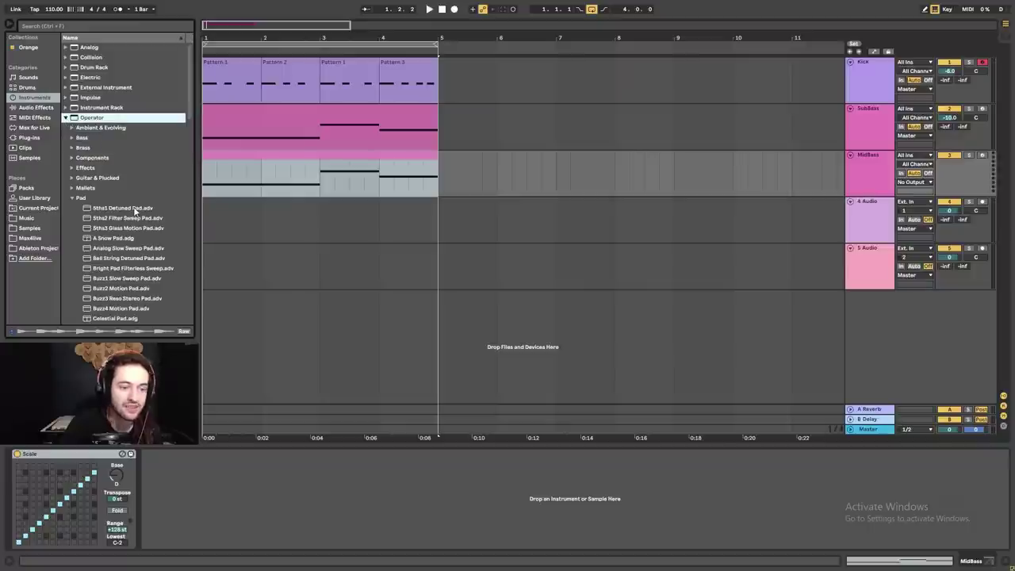
- Preview Operator's pad presets from 5ths1 Detuned Pad through Buzz3 Reso Stereo Pad
left_click(134, 208)
left_click(131, 218)
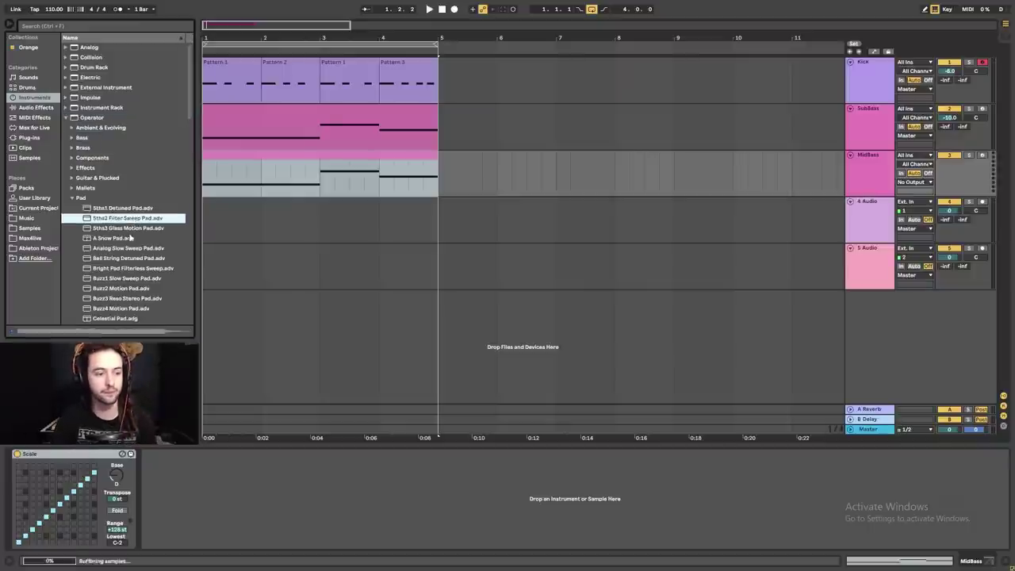
key("Down")
key("Down")
key("Down")
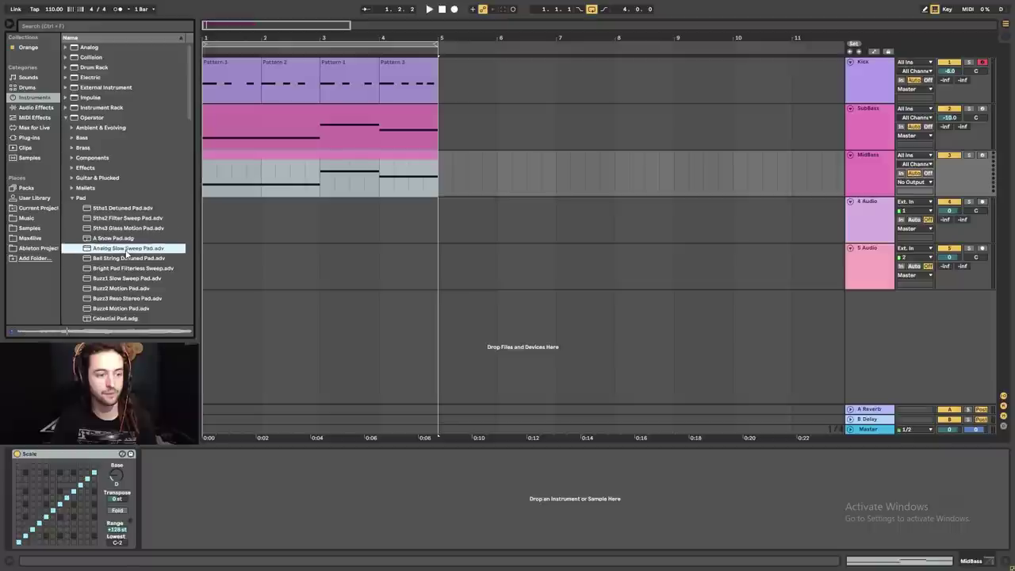
left_click(129, 259)
left_click(131, 270)
left_click(130, 280)
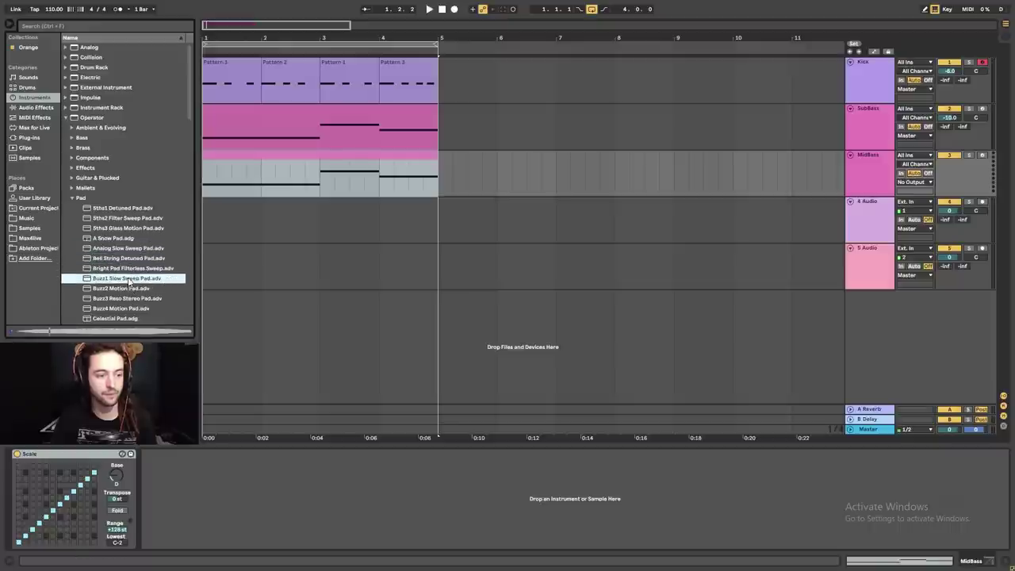
left_click(130, 289)
left_click(131, 299)
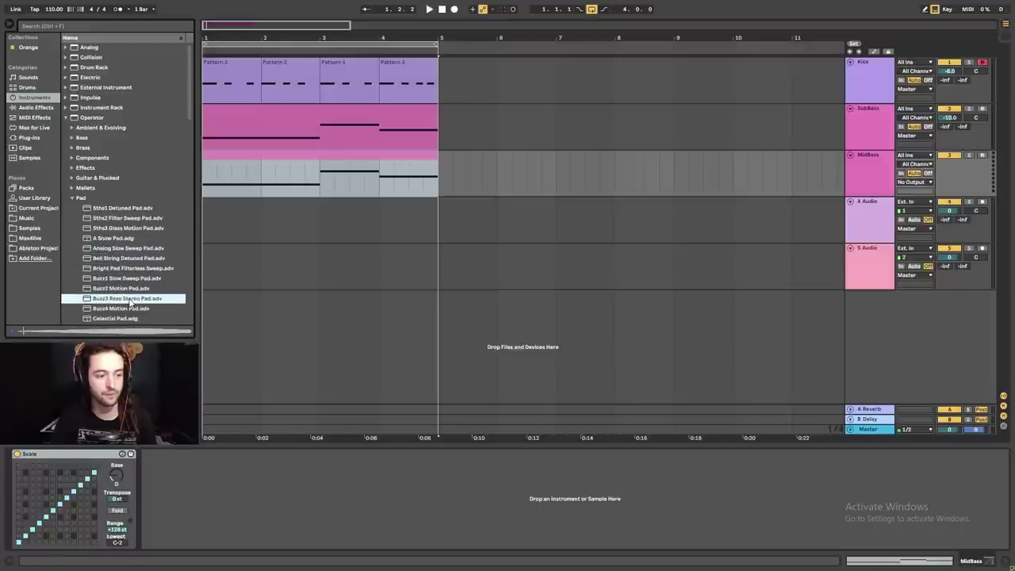
- Preview the pad presets from Buzz4 Motion Pad through Fuzz Pad, and replay Fog Pad
scroll(127, 296, "down", 1)
left_click(124, 290)
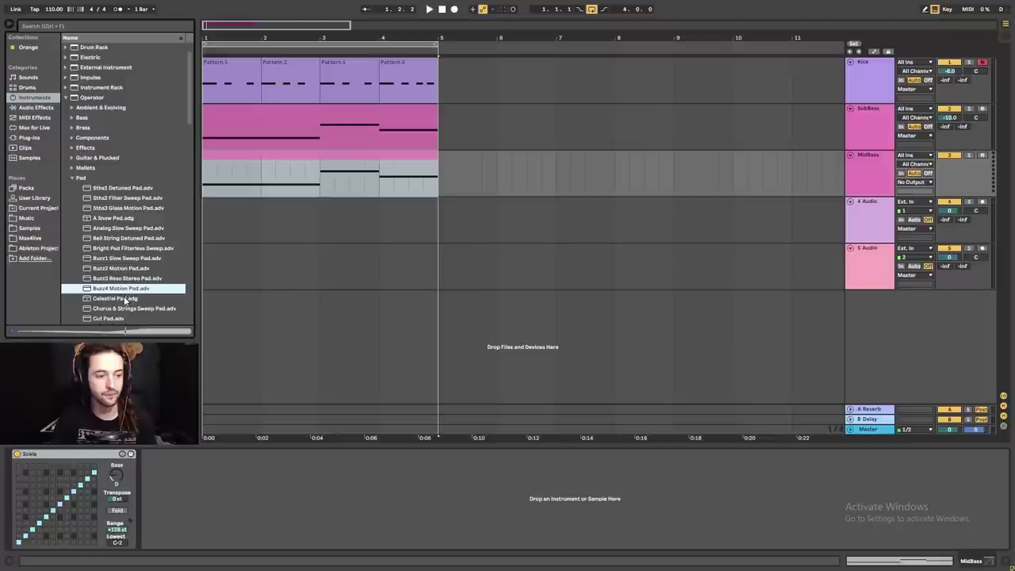
left_click(124, 299)
scroll(125, 299, "down", 2)
left_click(115, 288)
left_click(109, 298)
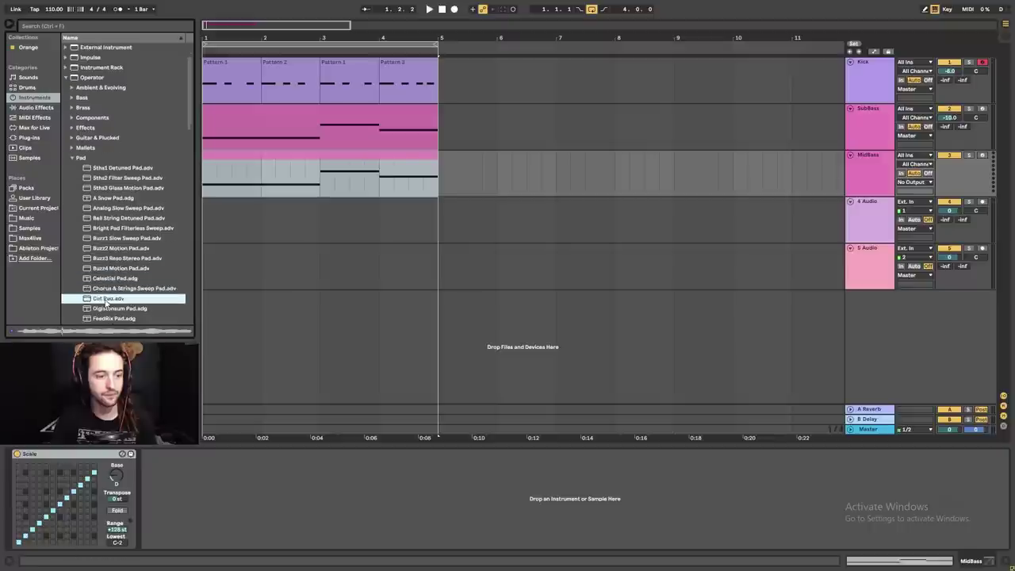
scroll(109, 298, "down", 3)
left_click(116, 289)
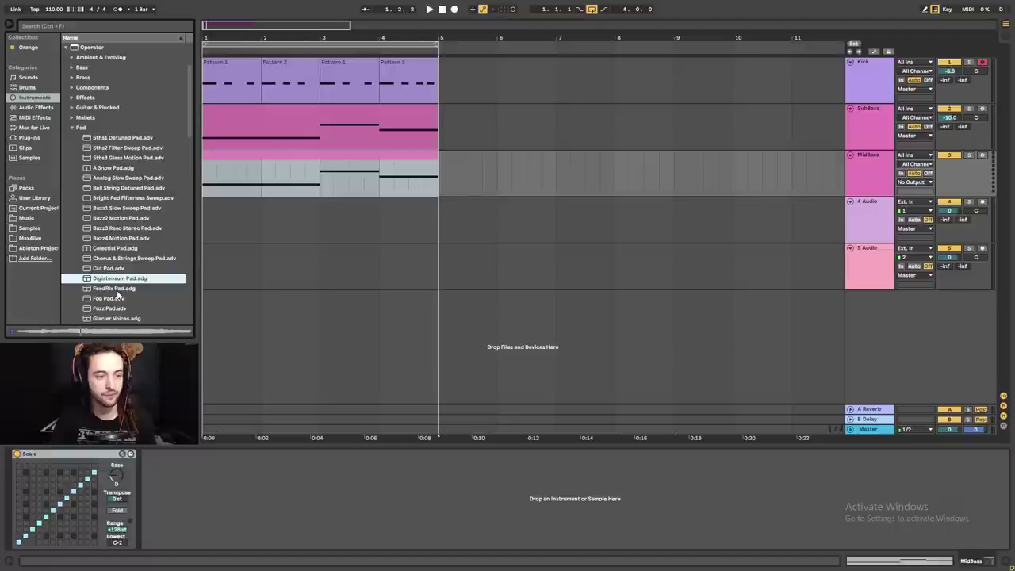
scroll(116, 290, "down", 2)
left_click(110, 259)
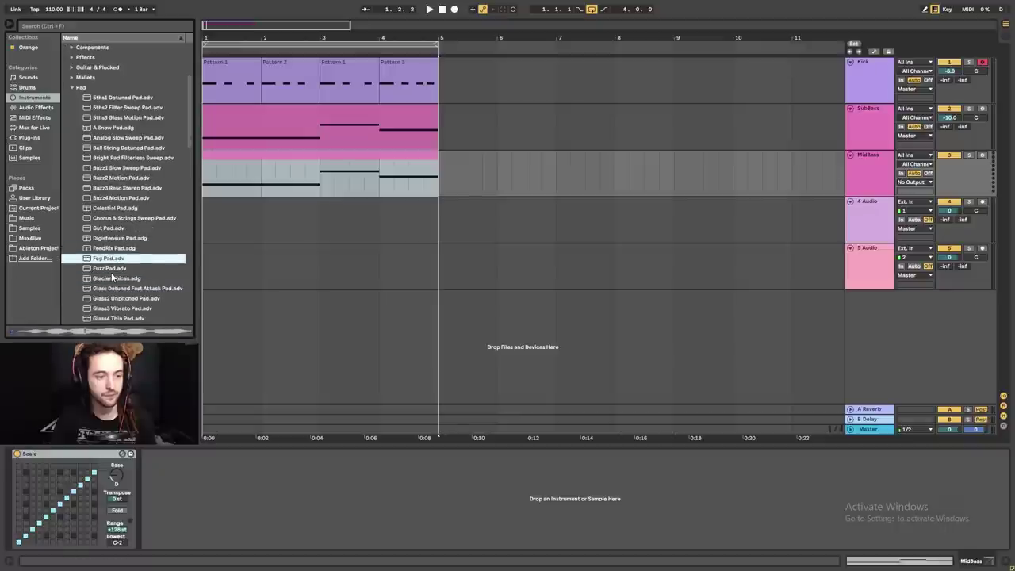
left_click(112, 270)
scroll(111, 281, "down", 1)
left_click(111, 240)
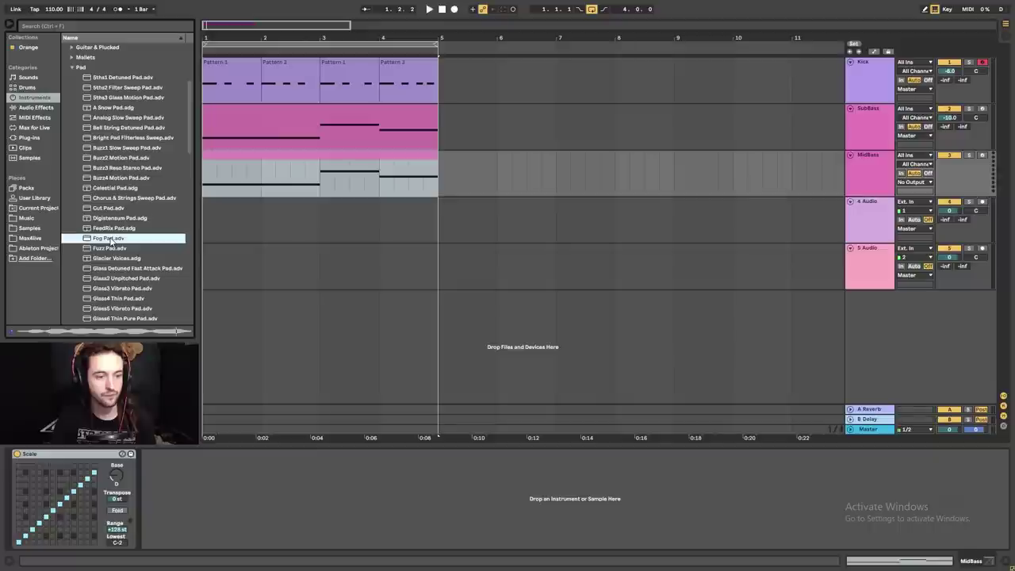
- Preview the Glass pad presets, from Glass Detuned Fast Attack Pad to Glass6 Thin Pure Pad
left_click(113, 268)
left_click(113, 278)
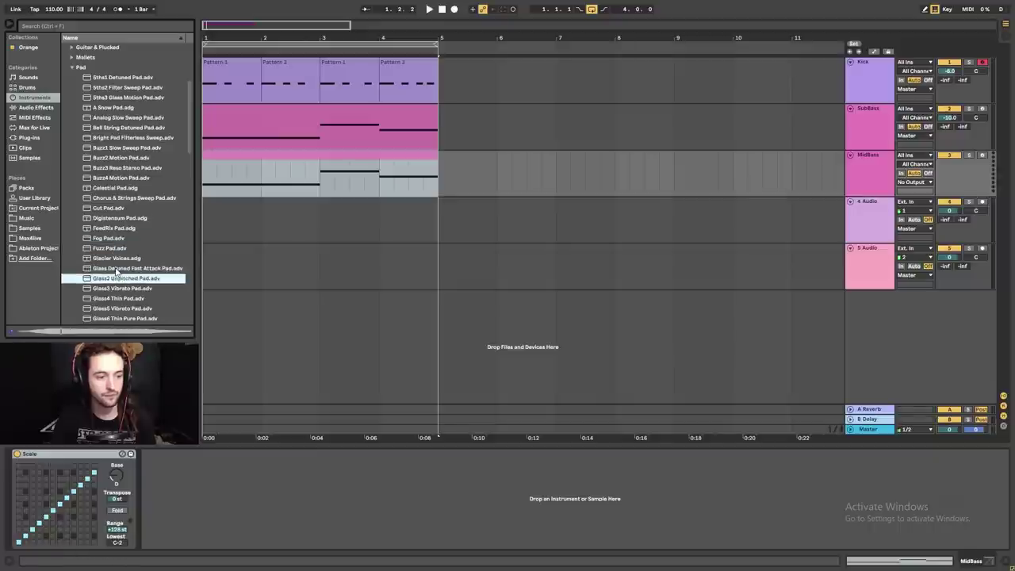
left_click(116, 270)
left_click(115, 299)
scroll(117, 303, "down", 1)
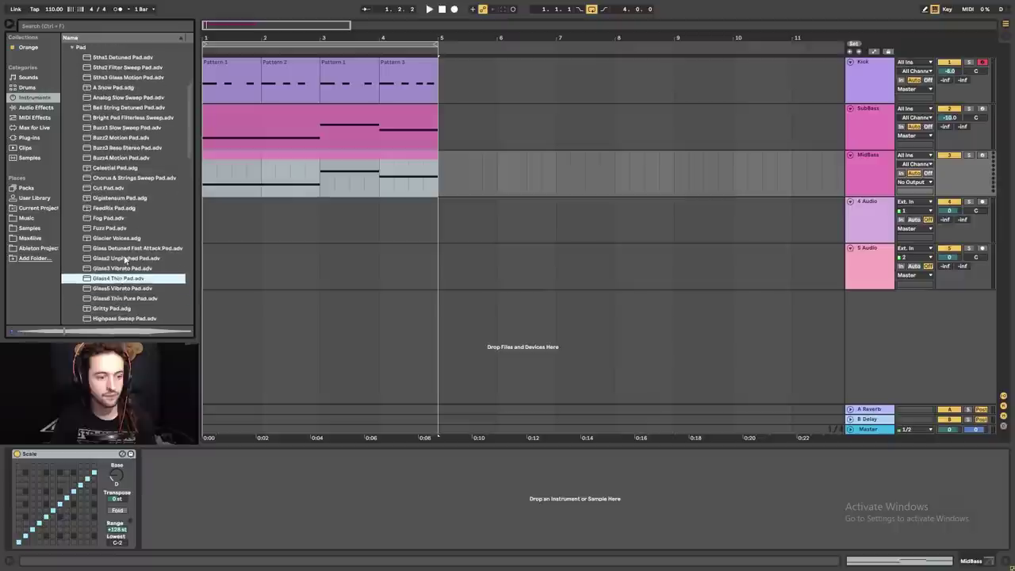
key("Down")
key("Down")
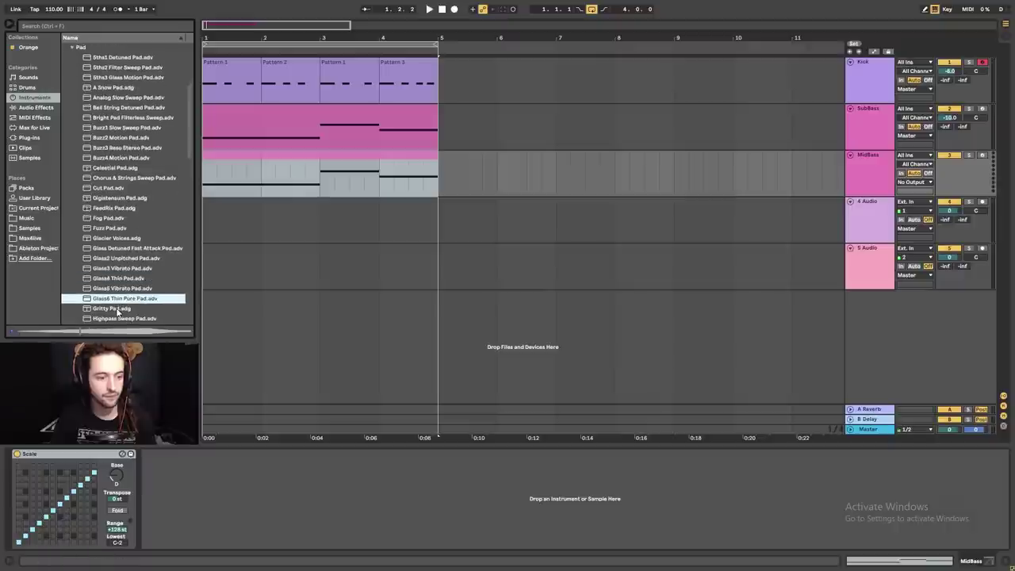
- Preview Gritty Pad and Highpass Sweep Pad, and load Highpass Sweep Pad onto the MidBass track
key("Down")
scroll(117, 311, "down", 2)
key("Down")
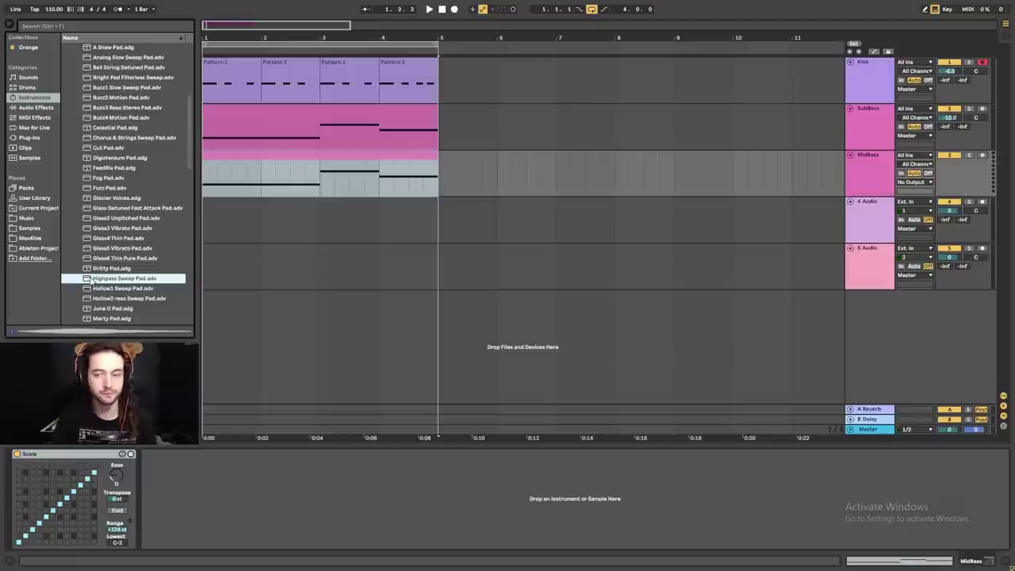
left_click_drag(91, 279, 242, 197)
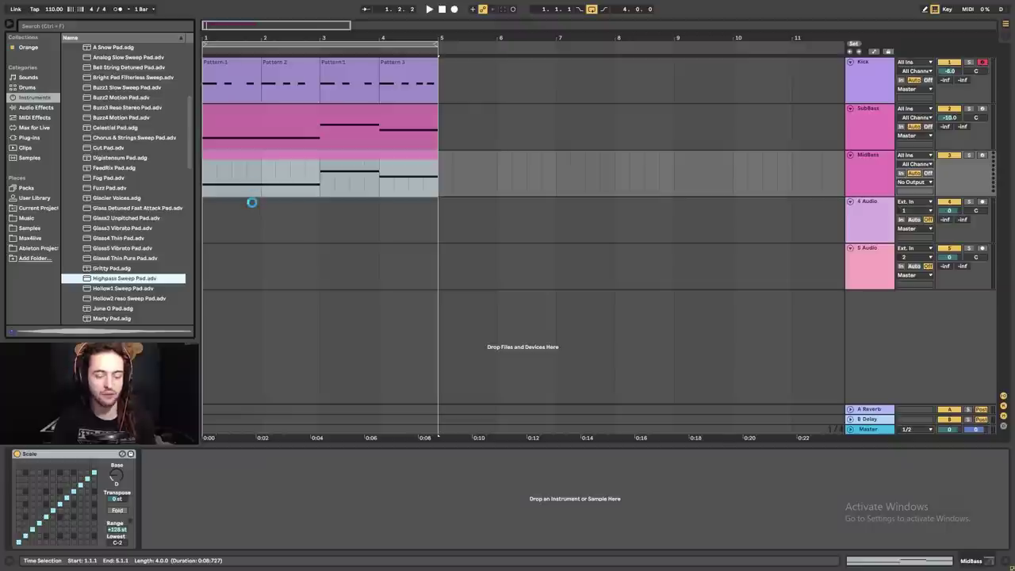
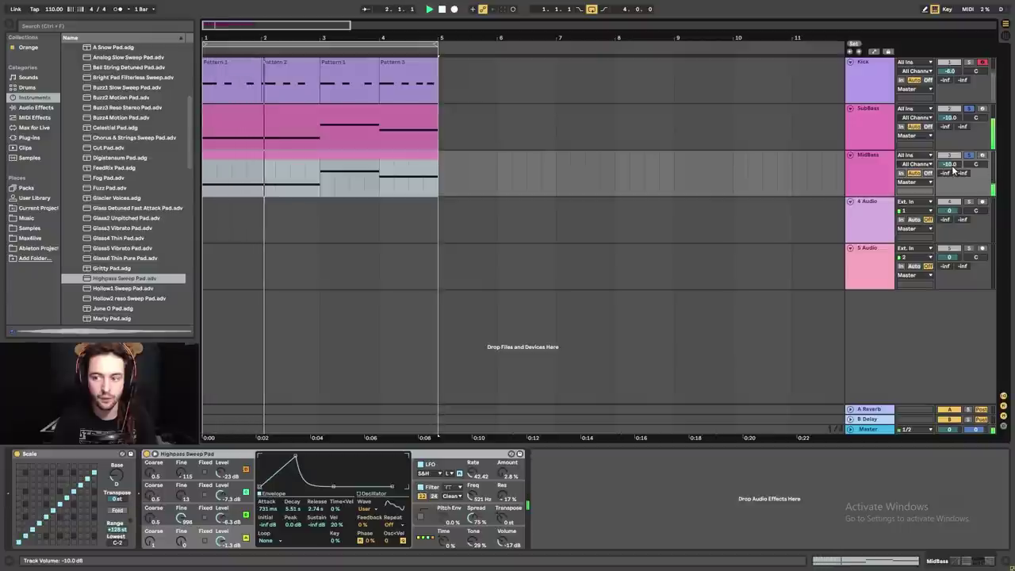
- Set the MidBass track's volume to -8 dB and select its four-bar clip
left_click_drag(949, 163, 950, 150)
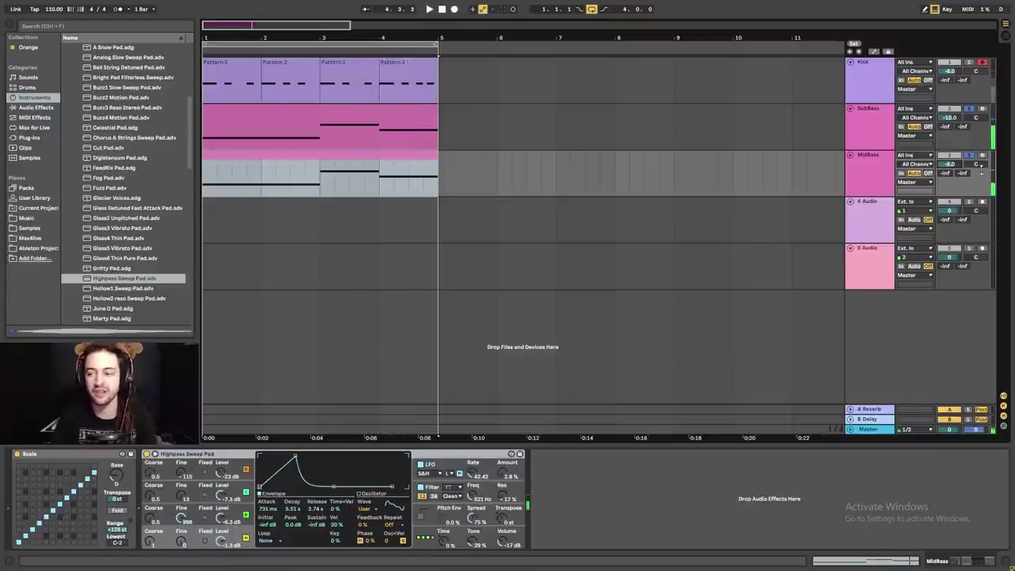
left_click(358, 154)
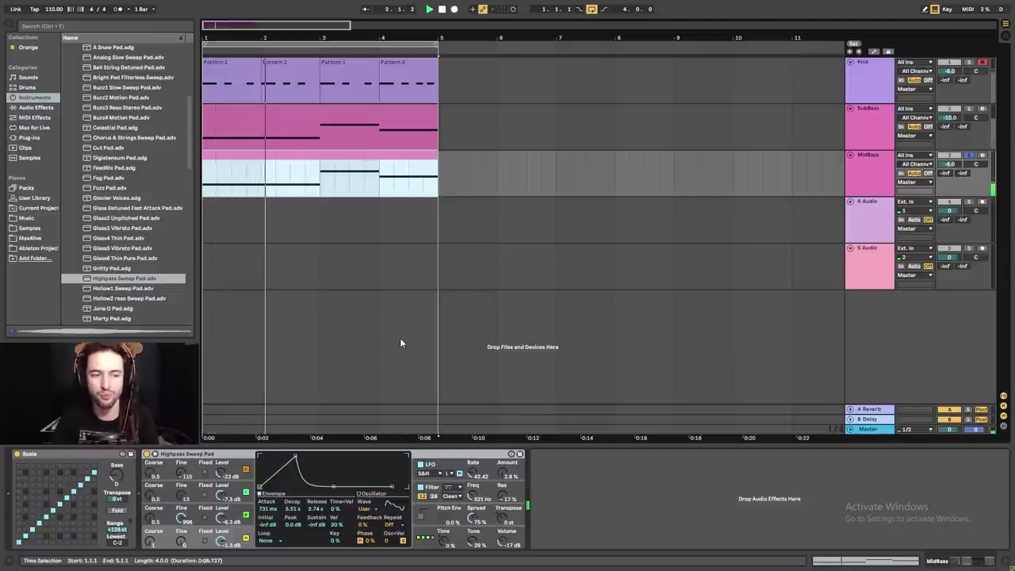
- Listen to the SubBass and MidBass tracks soloed in turn, ending with MidBass soloed
left_click(880, 167)
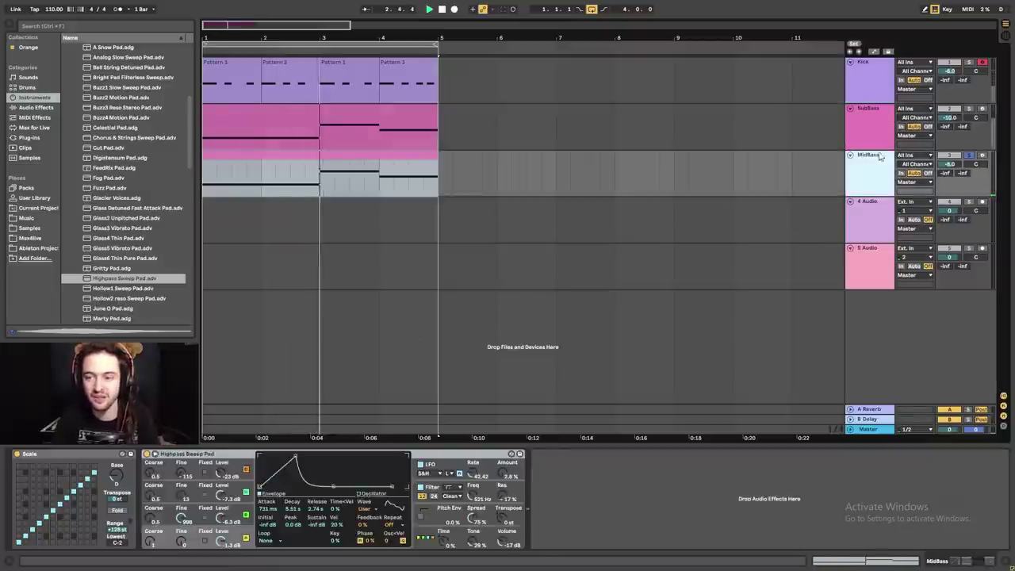
key("Up")
left_click(404, 135)
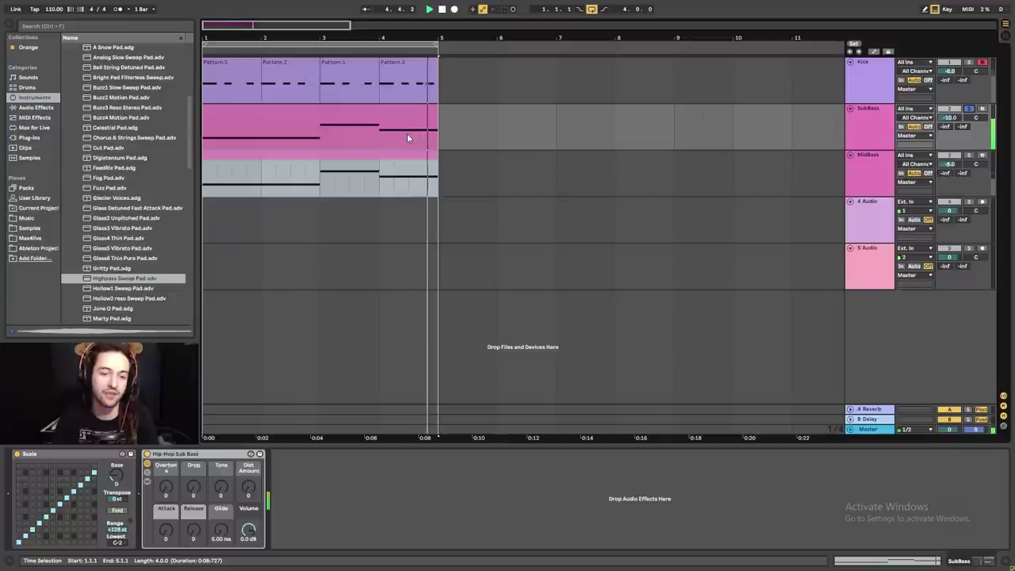
left_click(867, 163)
left_click(969, 156)
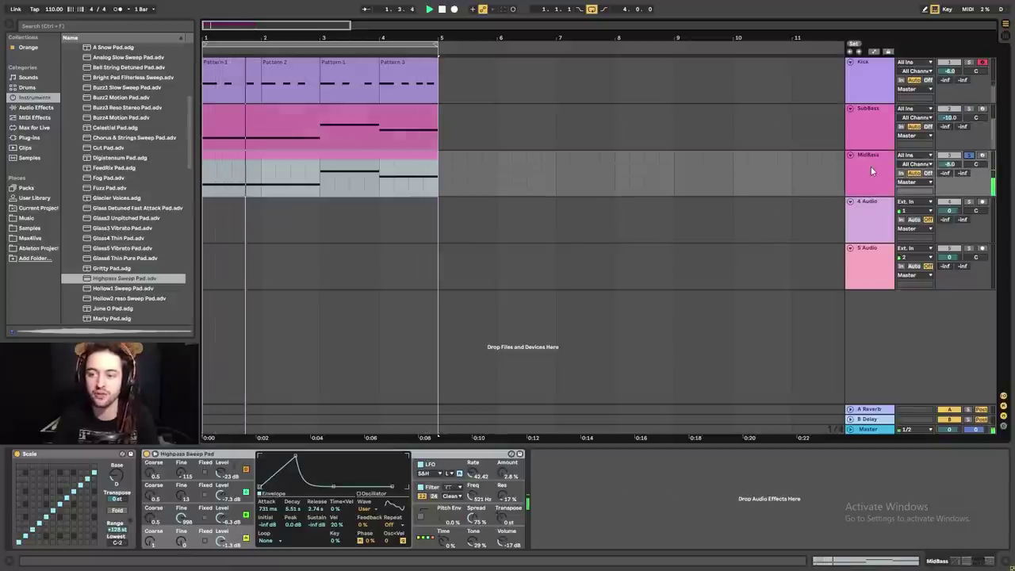
- Add an EQ Eight audio effect after the Highpass Sweep Pad instrument on the MidBass track
left_click(38, 107)
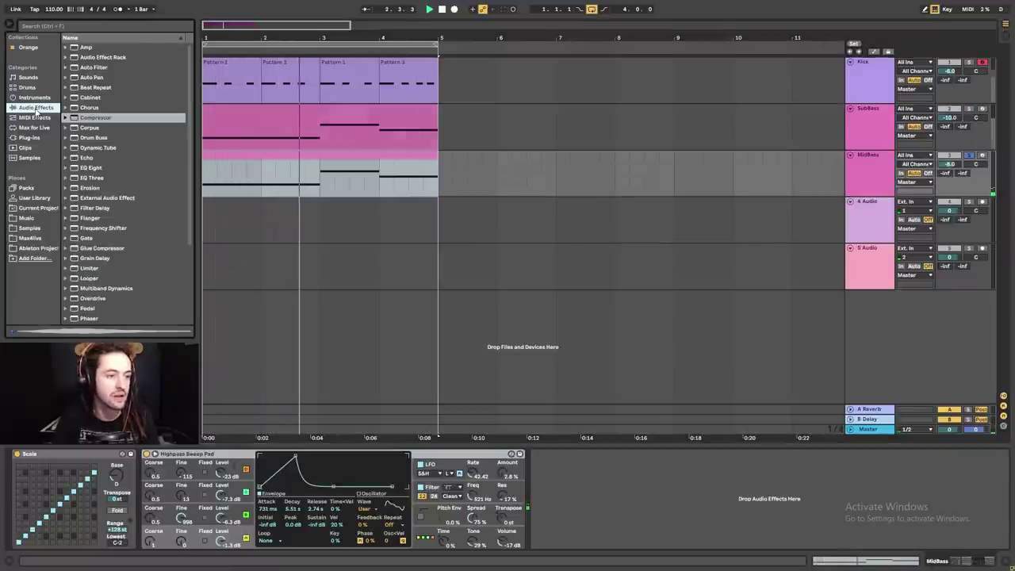
left_click(90, 168)
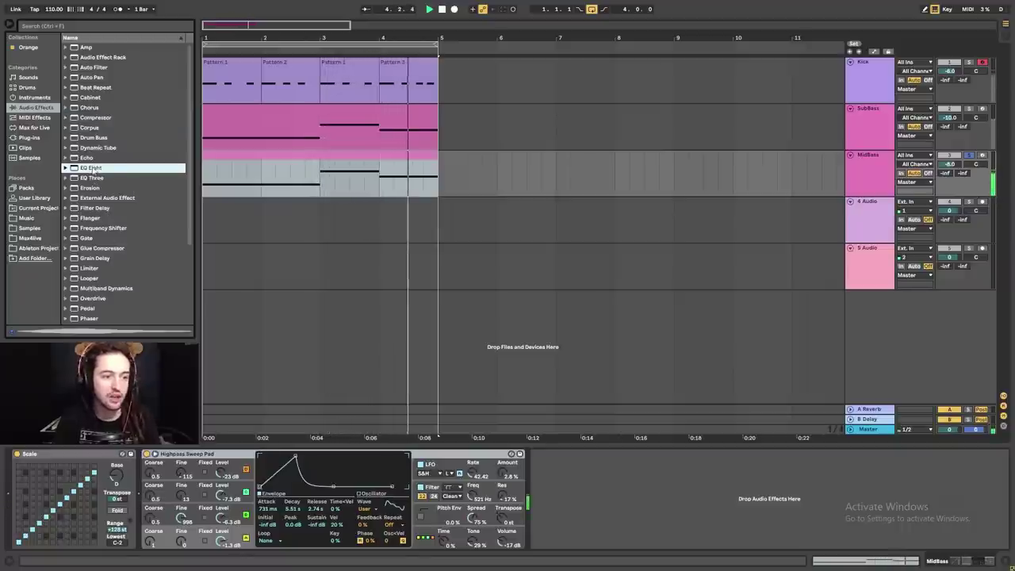
left_click_drag(577, 441, 615, 489)
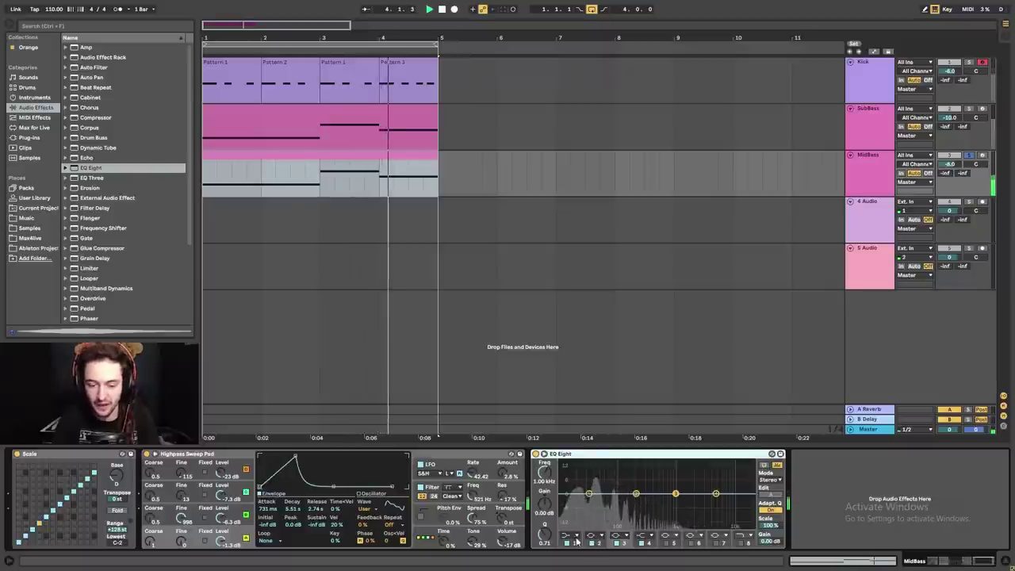
- Turn band 1 of the MidBass EQ Eight into a low cut at about 77 Hz
left_click_drag(589, 493, 600, 513)
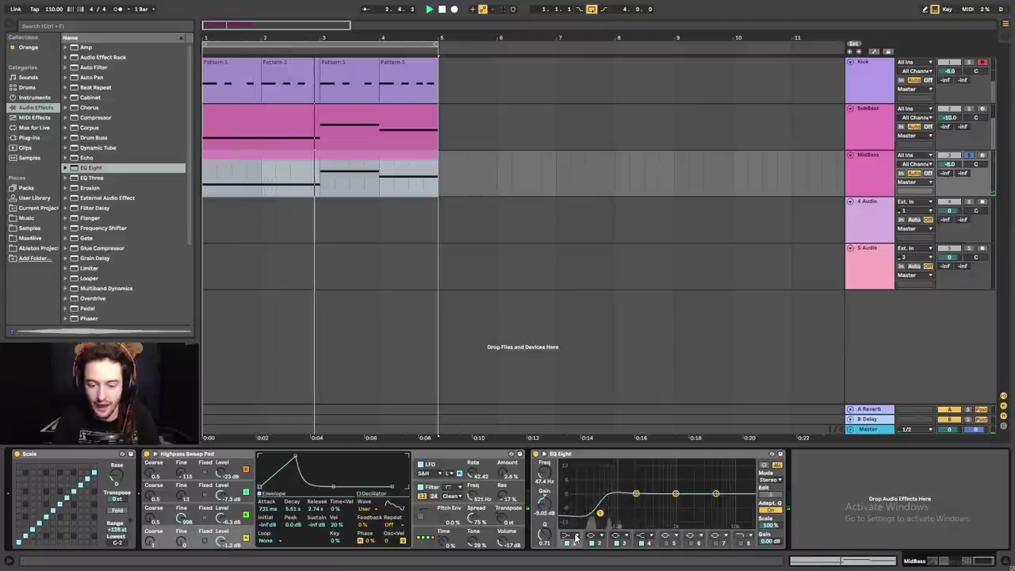
left_click_drag(600, 514, 598, 516)
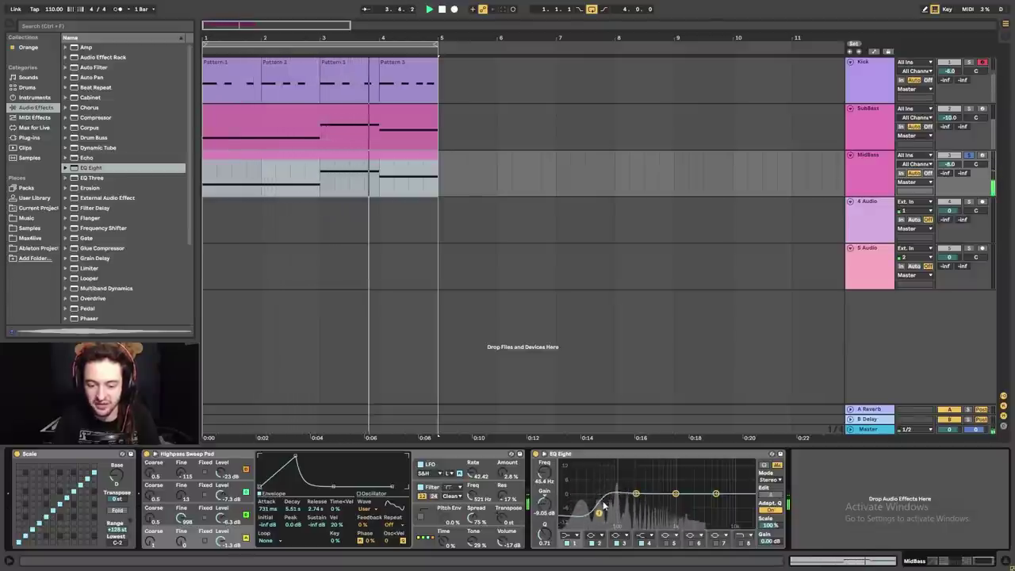
left_click(575, 536)
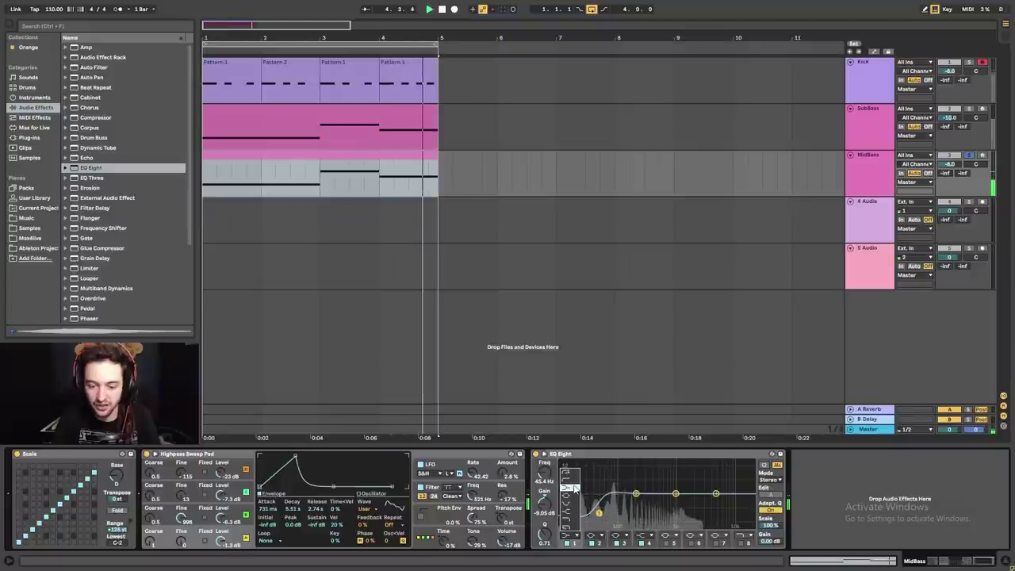
left_click_drag(598, 521, 613, 521)
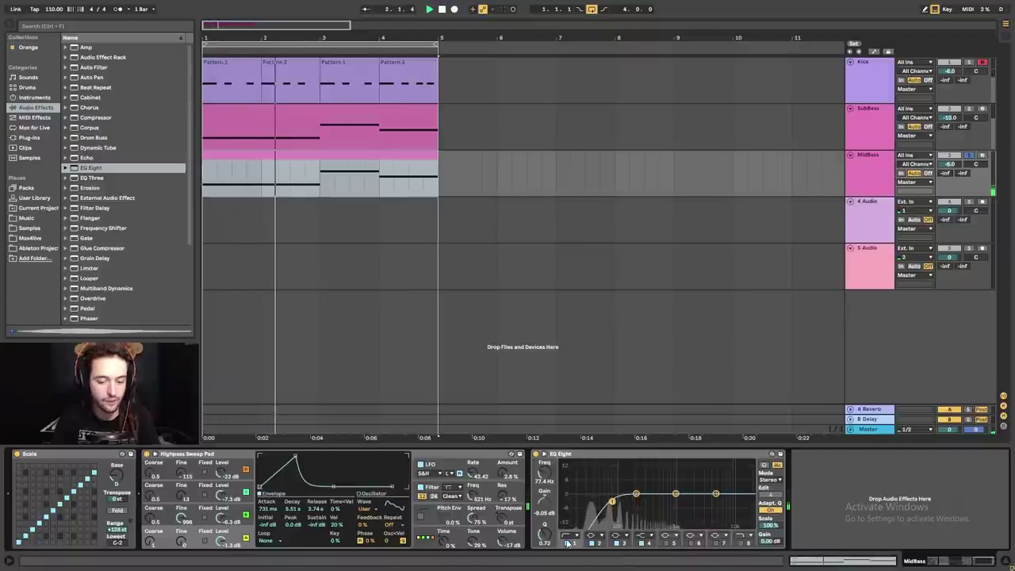
- Turn band 3 of the MidBass EQ Eight into a high cut at about 696 Hz
double_click(675, 493)
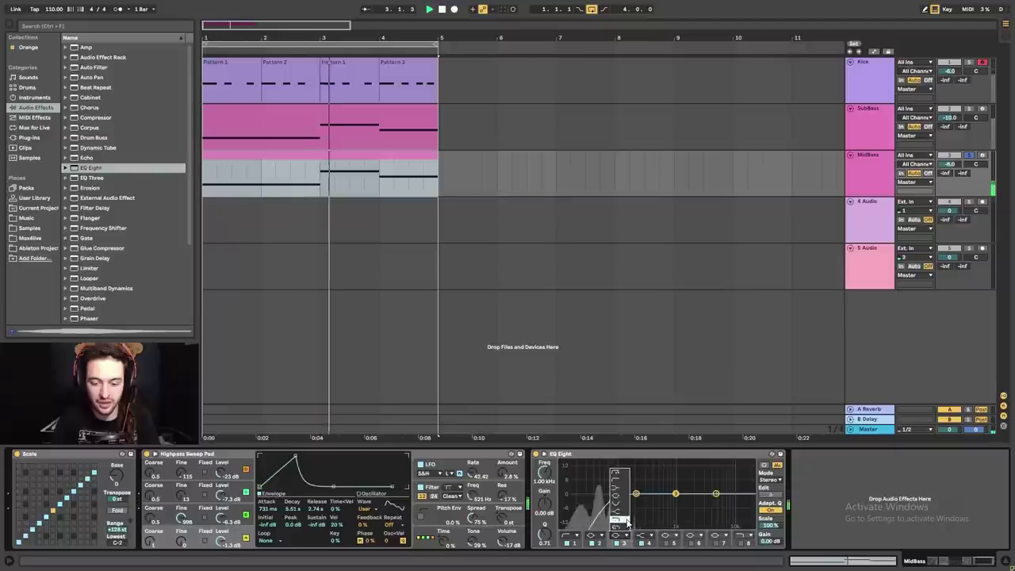
left_click_drag(675, 501, 674, 524)
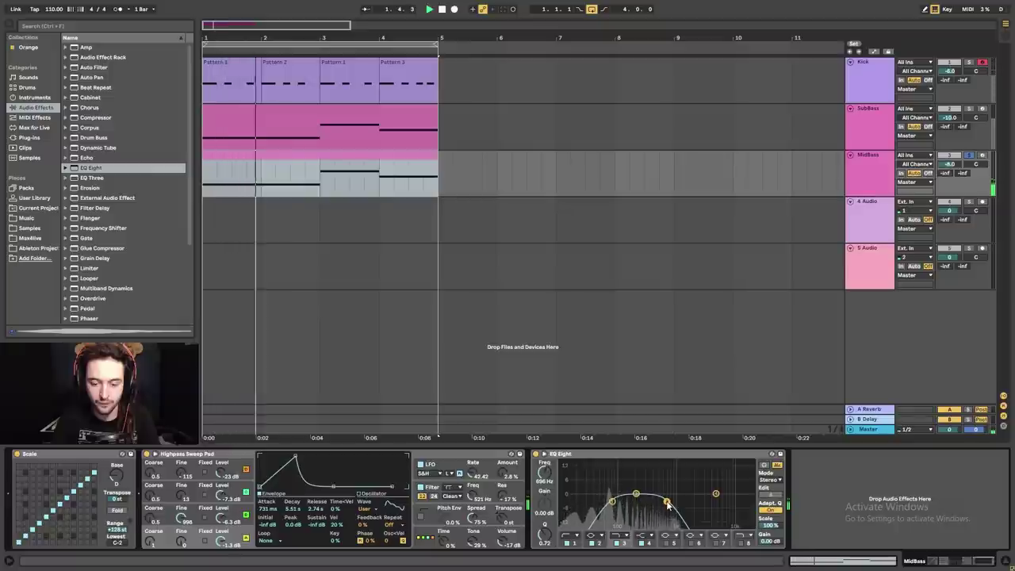
left_click(635, 458)
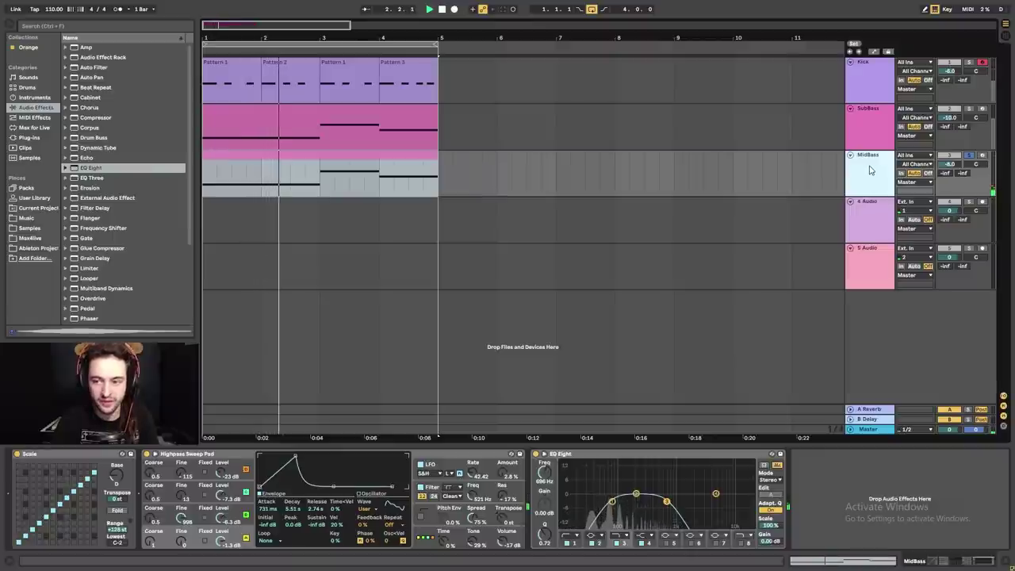
- Duplicate the MidBass track twice and rename the three tracks MidBassL, MidBassC and MidBassR
key("ctrl+d")
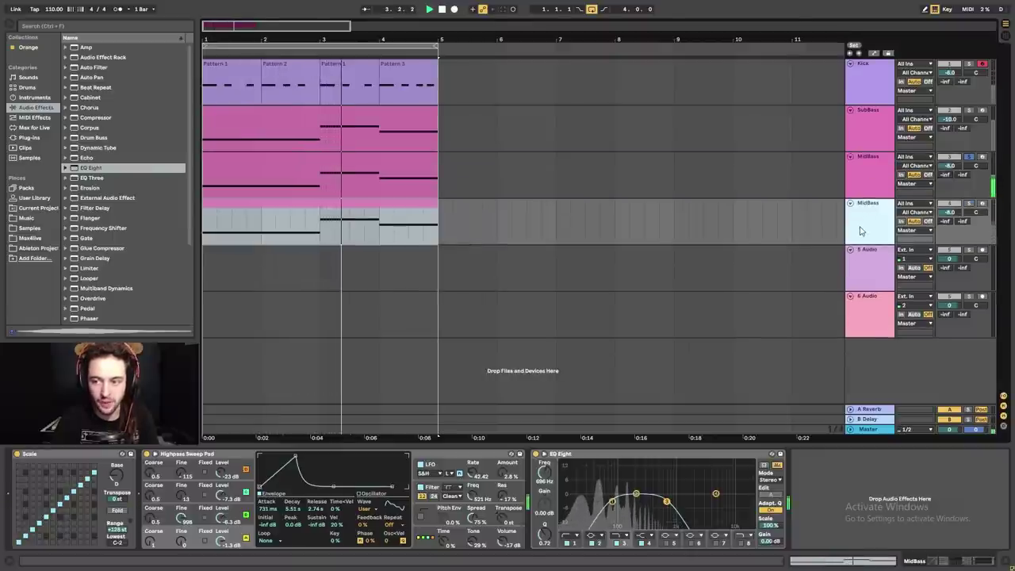
key("ctrl+d")
left_click(870, 186)
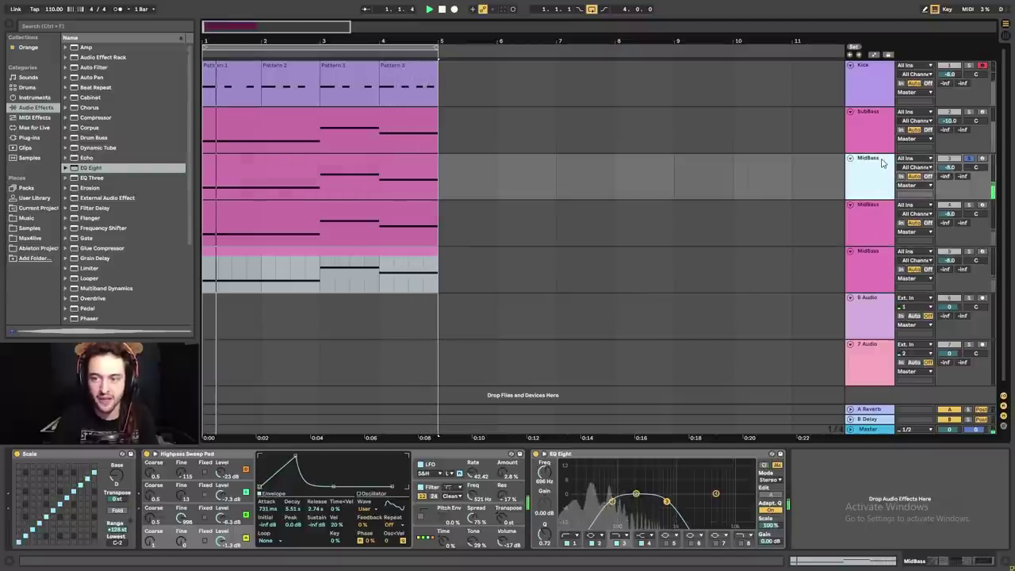
left_click(877, 208)
key("ctrl+r")
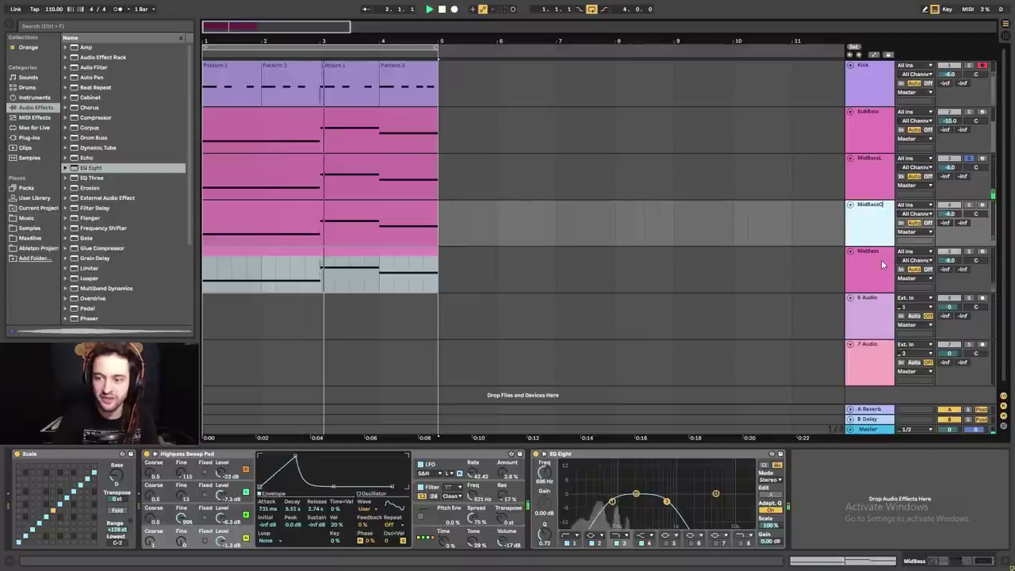
type("C")
left_click(882, 265)
key("Return")
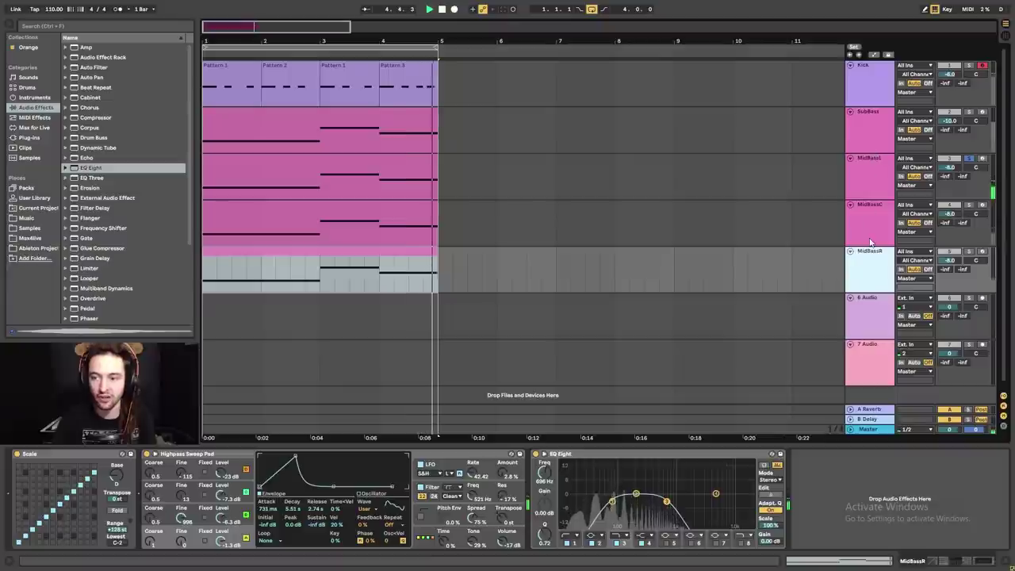
- Pan MidBassL to 50L and MidBassR to 50R, and play the loop with all three MidBass tracks soloed
left_click(972, 165)
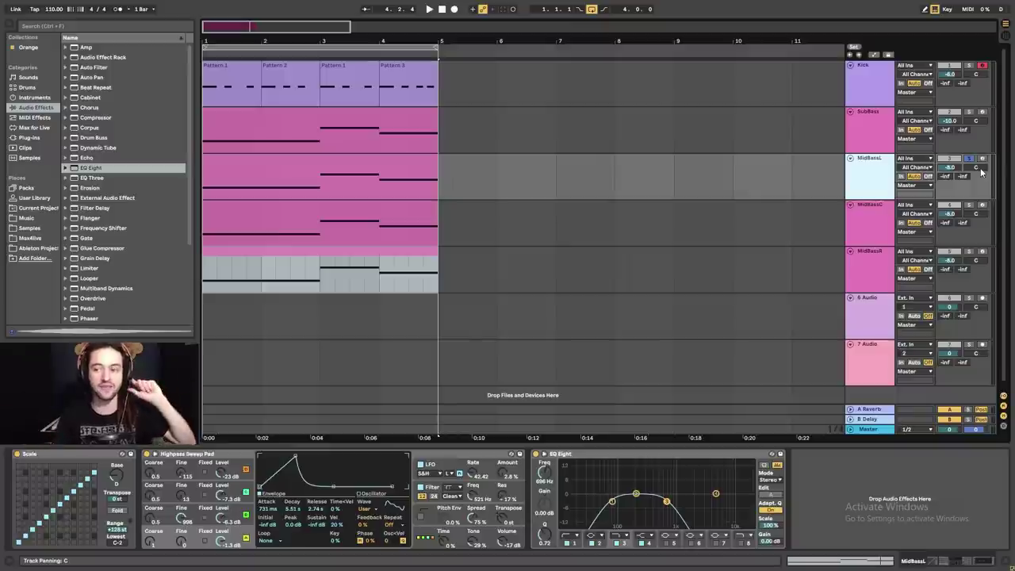
left_click_drag(974, 168, 975, 191)
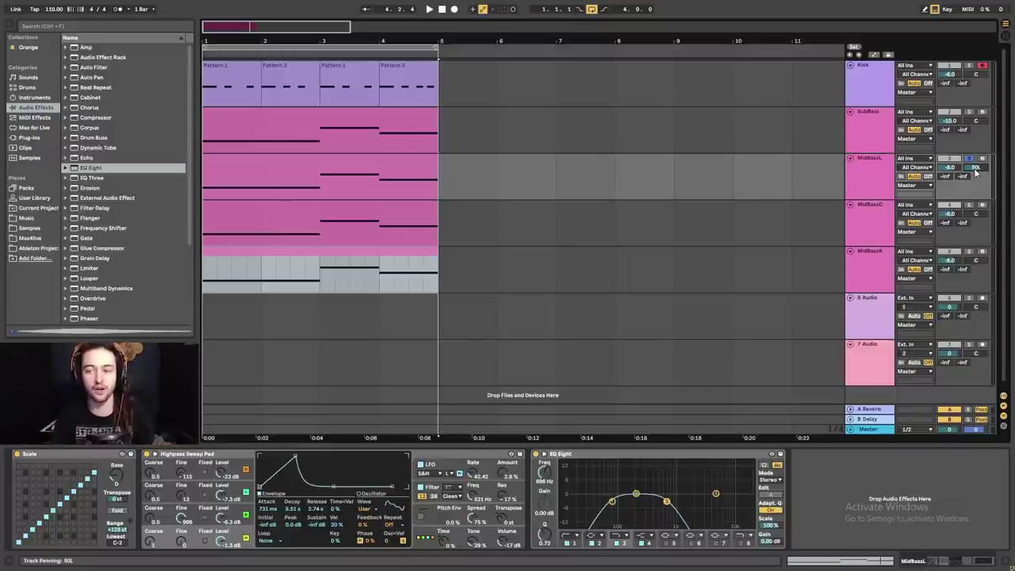
key("space")
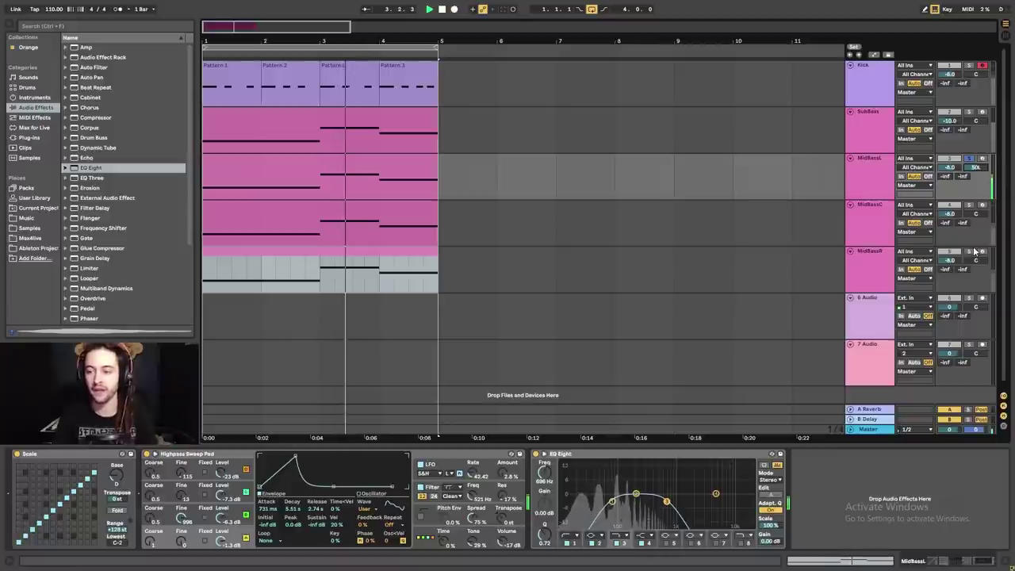
left_click_drag(974, 268, 975, 252)
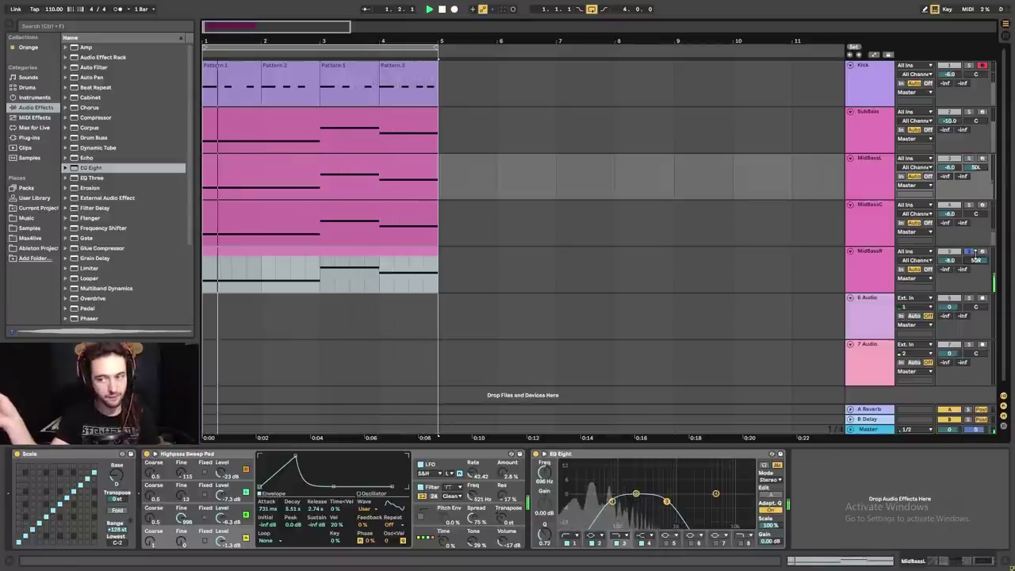
left_click(968, 204)
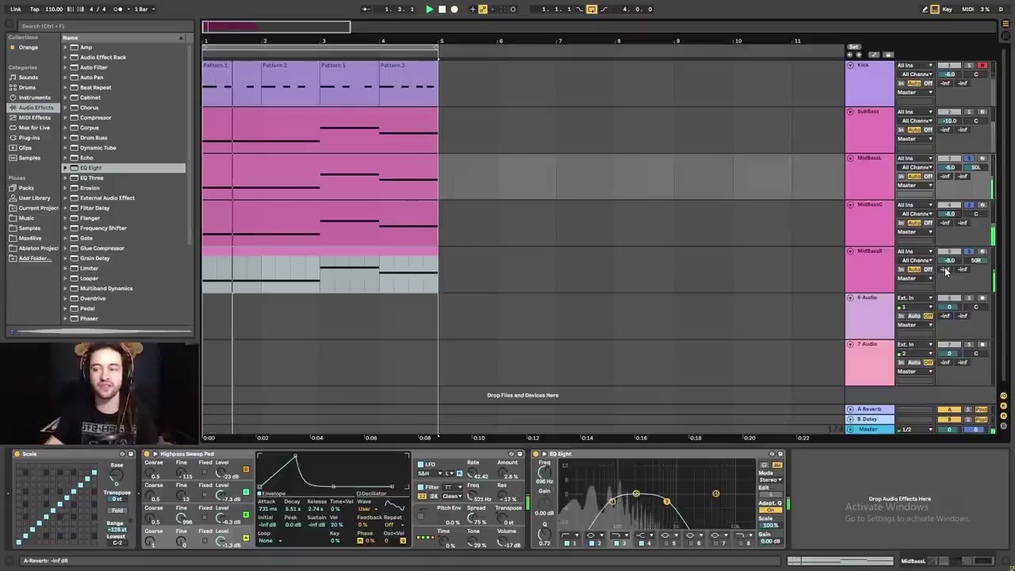
- Group the MidBassL, MidBassC and MidBassR tracks and name the group MidBassGroup
left_click(877, 187)
left_click(870, 274, "shift")
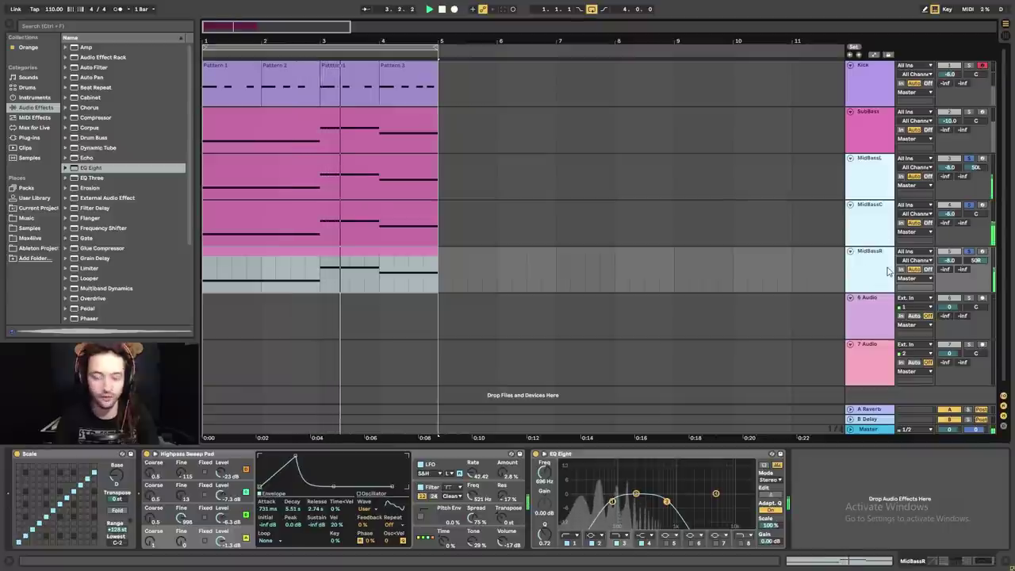
key("ctrl+g")
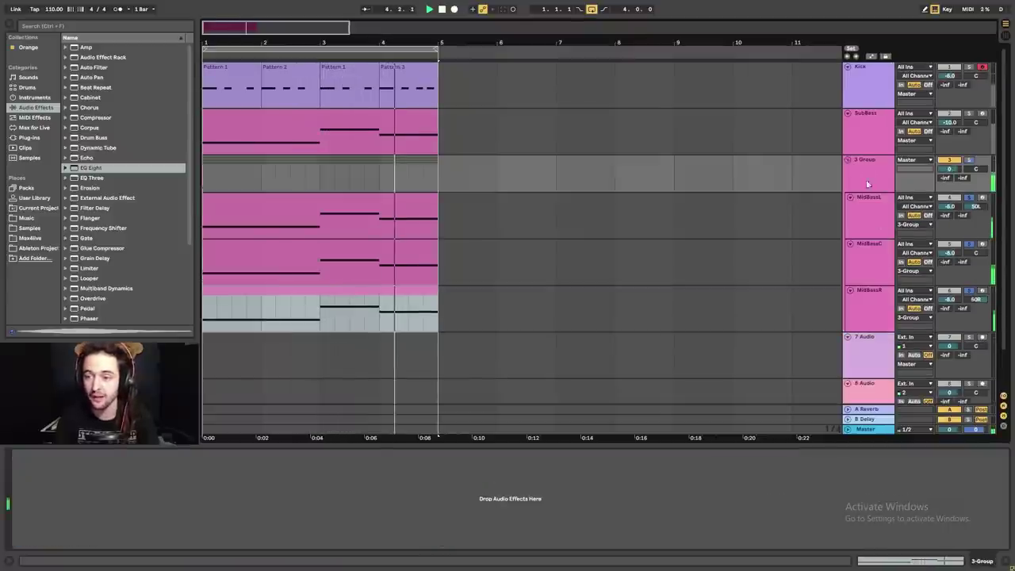
key("ctrl+r")
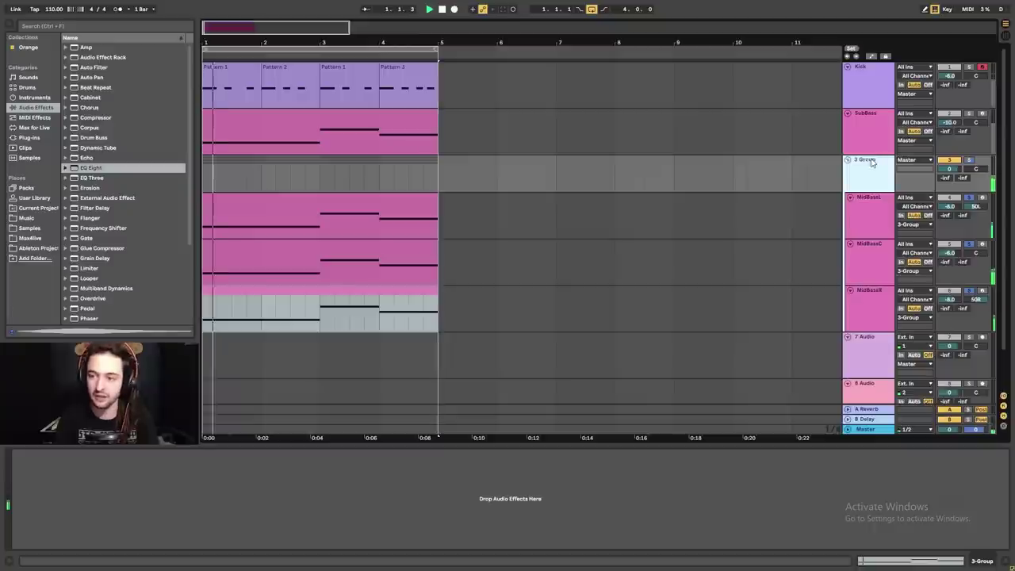
type("Mid")
key("Return")
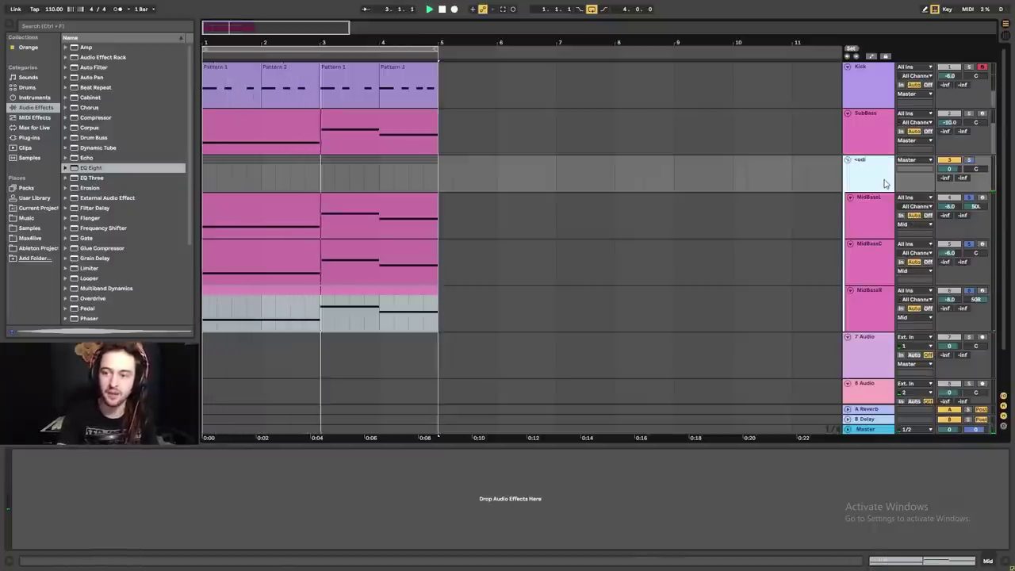
key("ctrl+r")
type("MidBassGroup")
key("Return")
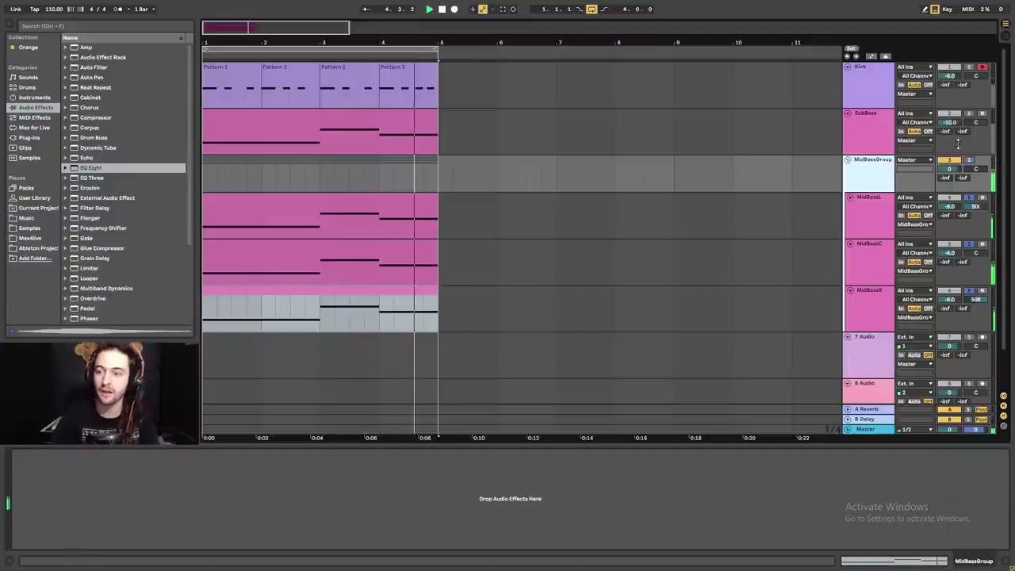
left_click(868, 135)
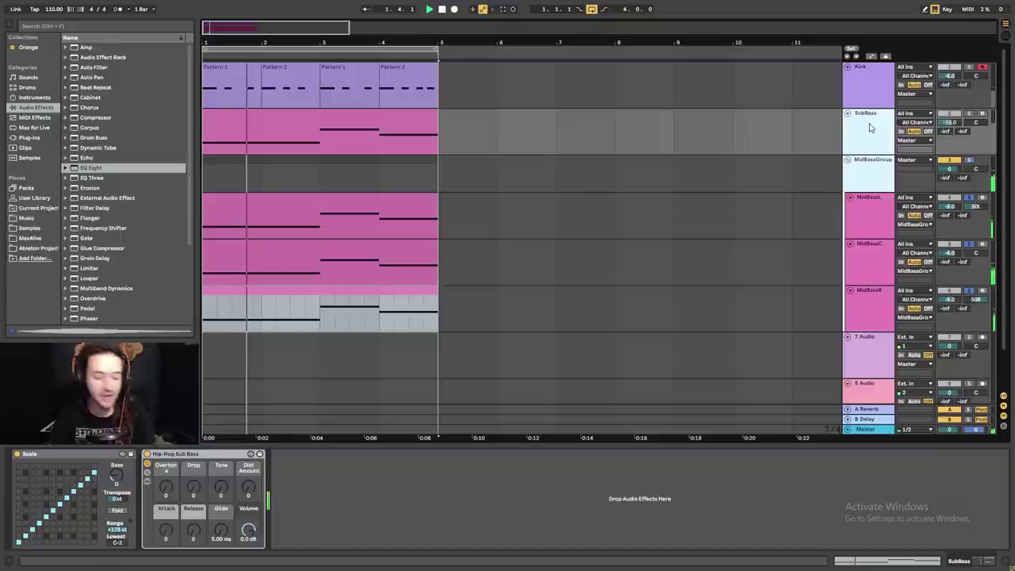
key("ctrl+g")
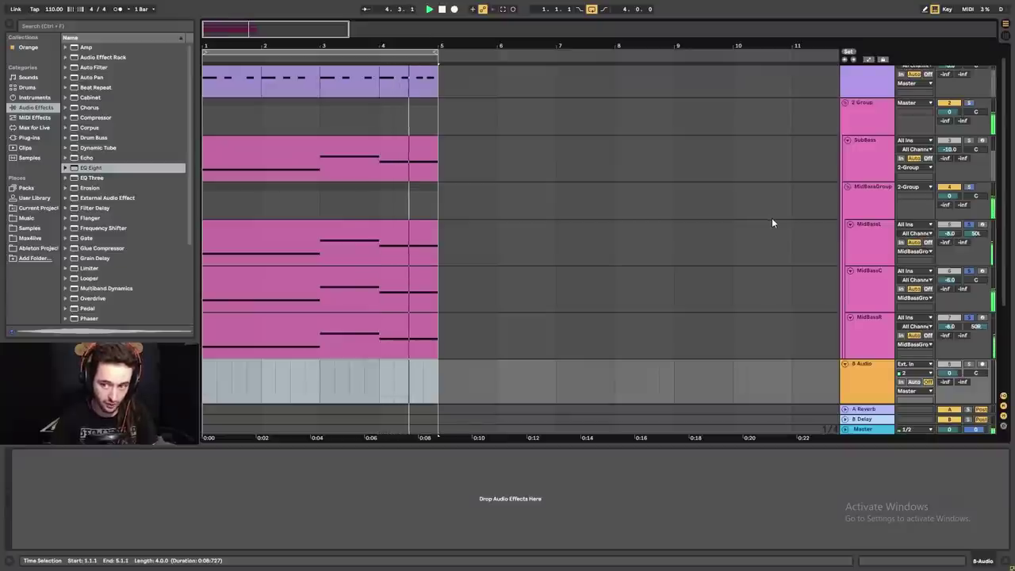
key("ctrl+t")
key("ctrl+z")
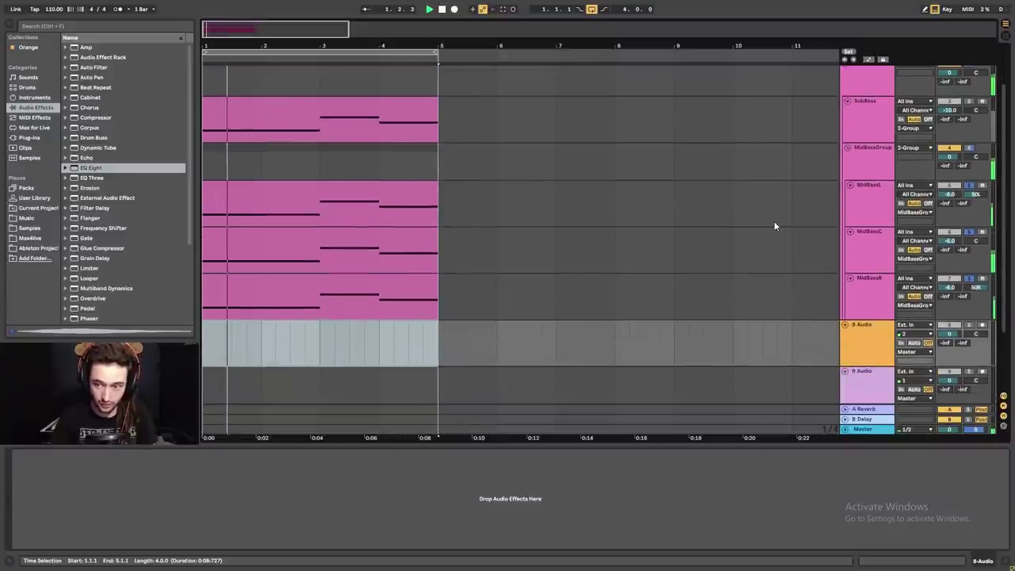
scroll(775, 224, "up", 2)
left_click(868, 137)
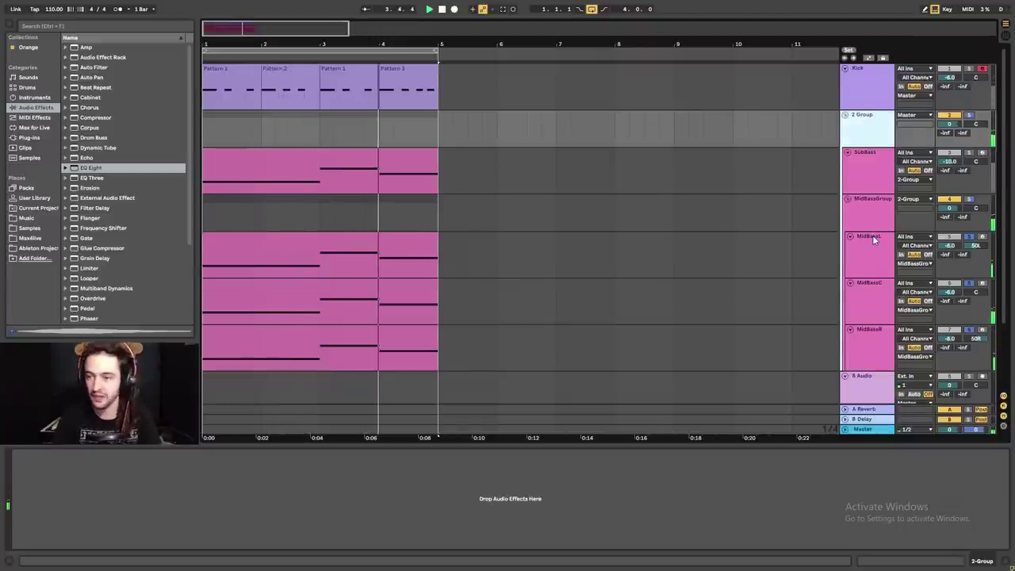
key("ctrl+z")
key("ctrl+z")
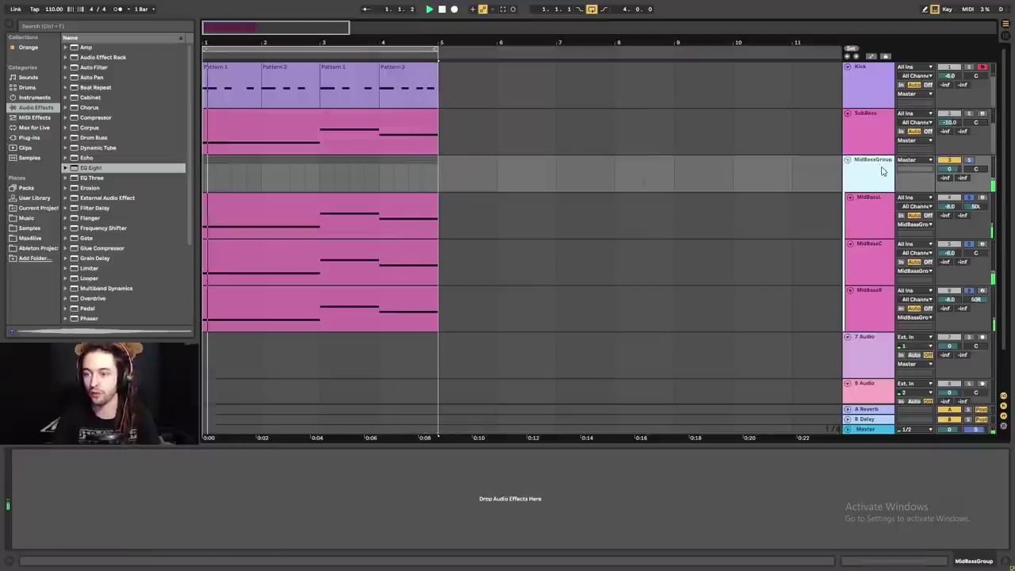
- Put the SubBass track and MidBassGroup together in a new parent group, and select the SubBass track inside it
left_click(869, 129)
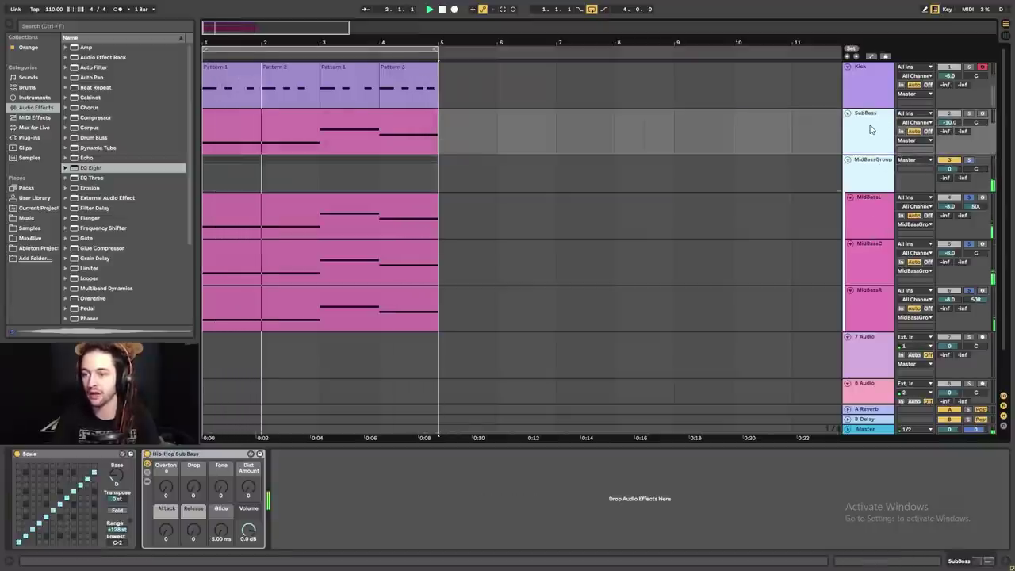
key("ctrl+y")
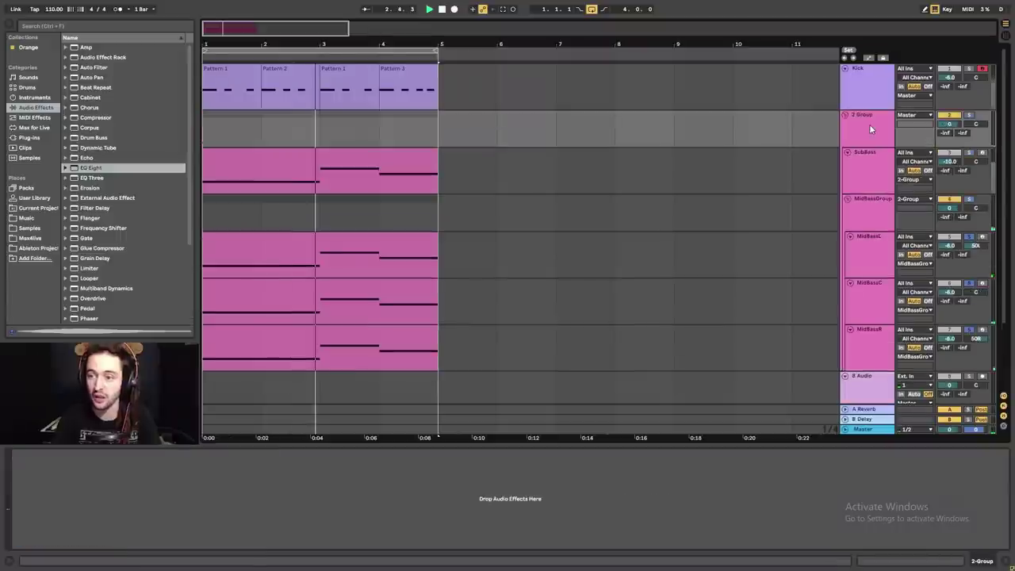
left_click(876, 168)
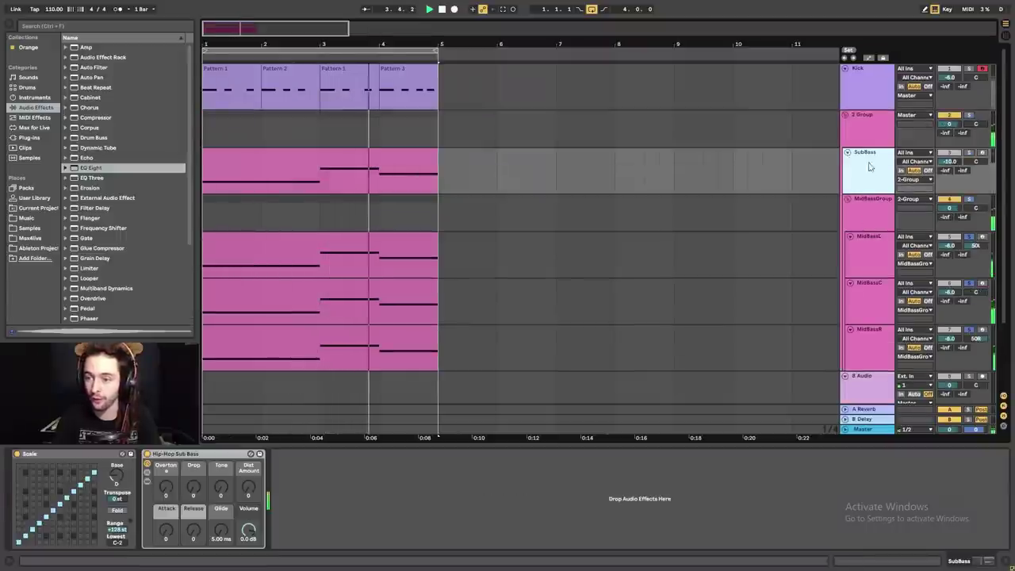
- Rename the parent group containing SubBass and MidBassGroup as BASS, and fold and unfold the group
left_click(868, 144)
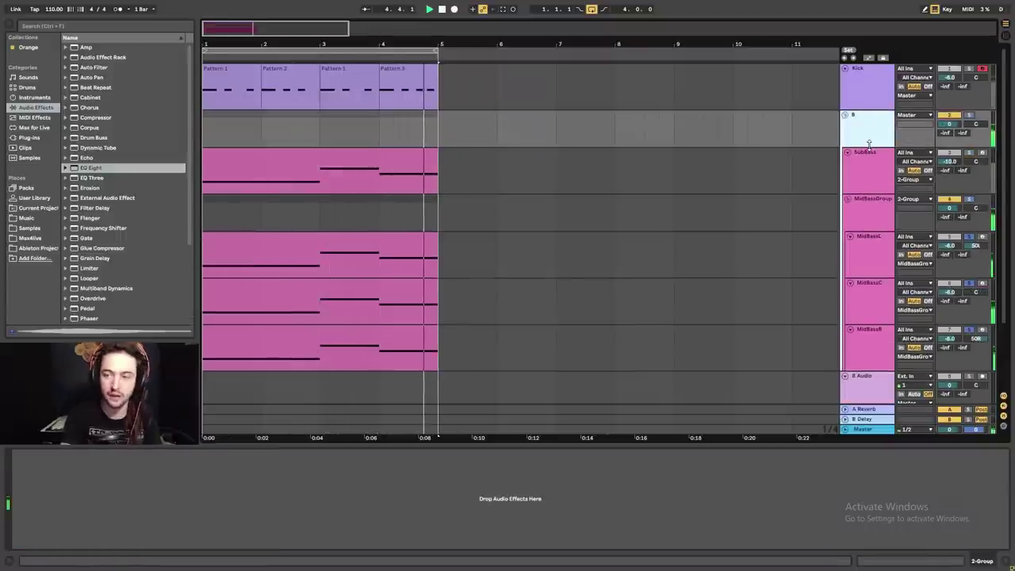
key("Return")
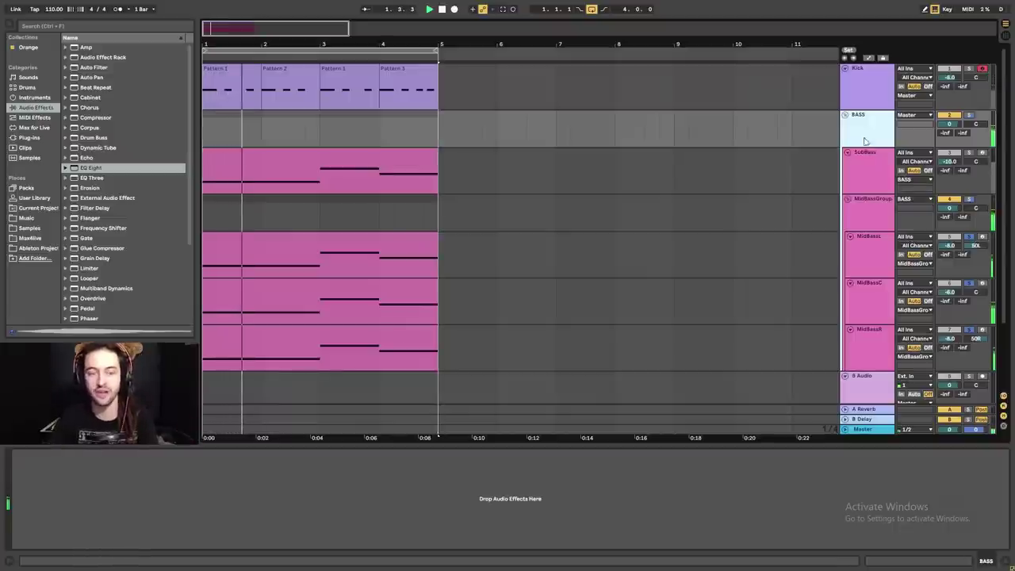
left_click(845, 115)
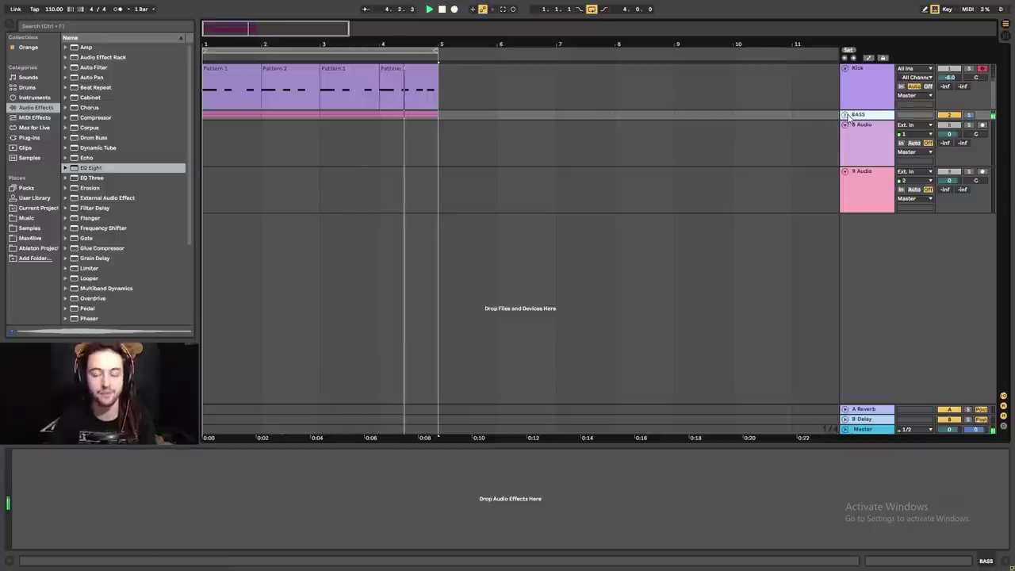
left_click(846, 116)
- Look through the tracks nested in the BASS group: SubBass, MidBassGroup and its MidBass layers
scroll(848, 132, "down", 2)
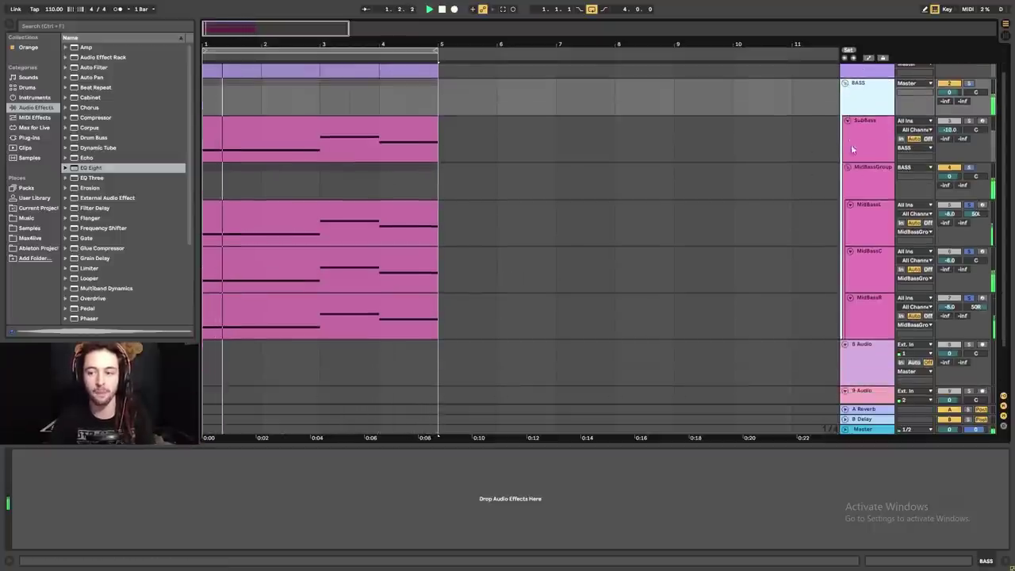
left_click(886, 135)
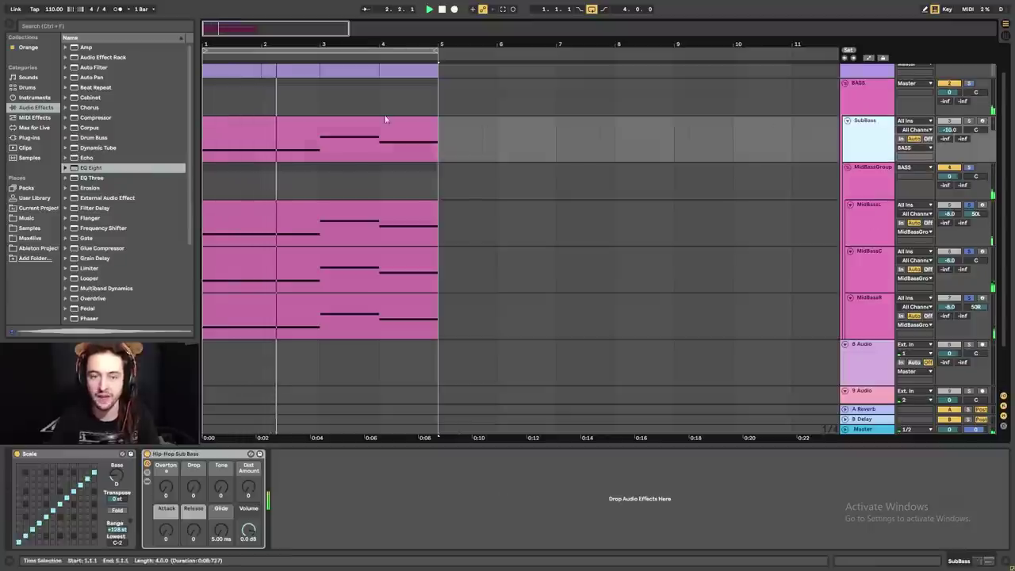
left_click(872, 183)
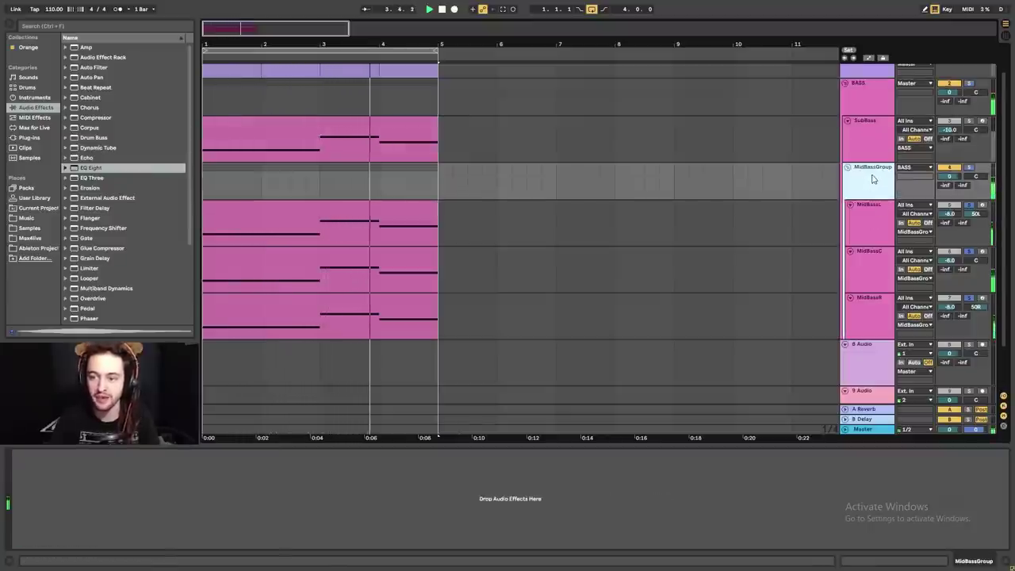
left_click(874, 218)
key("Down")
key("Down")
left_click(876, 219)
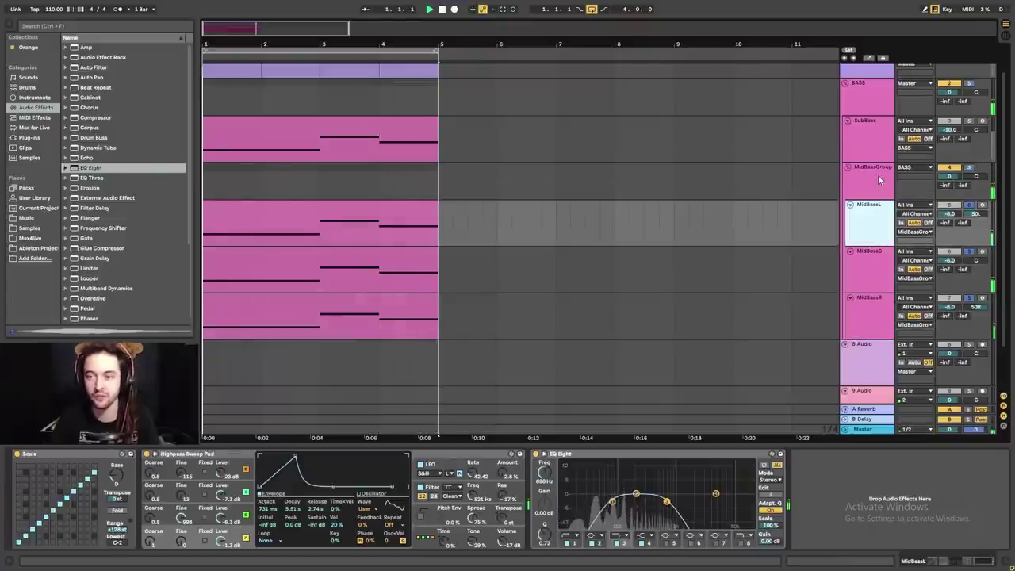
key("Up")
key("Up")
key("Up")
left_click(871, 182)
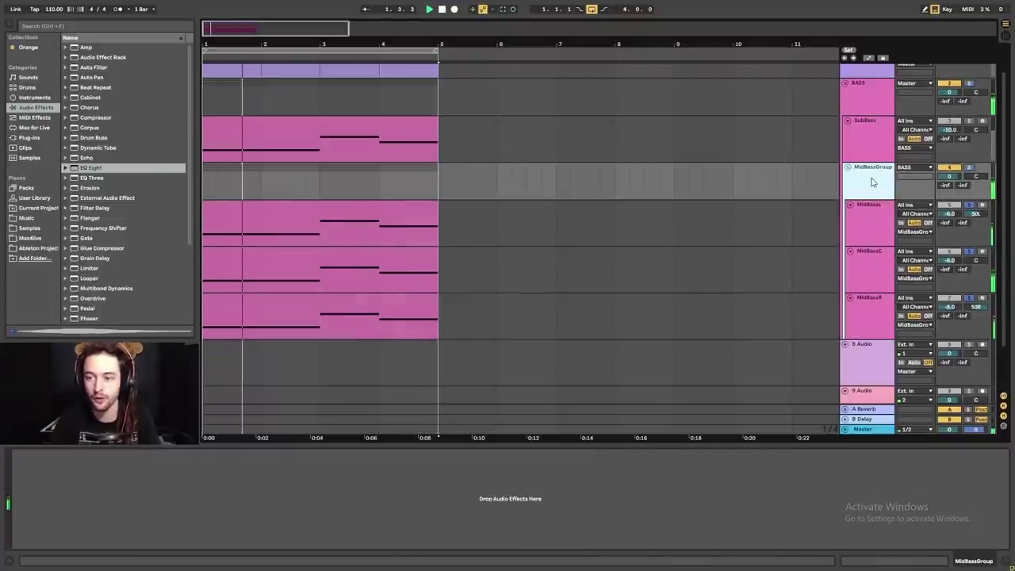
- Solo the BASS group to hear all bass layers together, and listen to the loop with the kick included
left_click(864, 107)
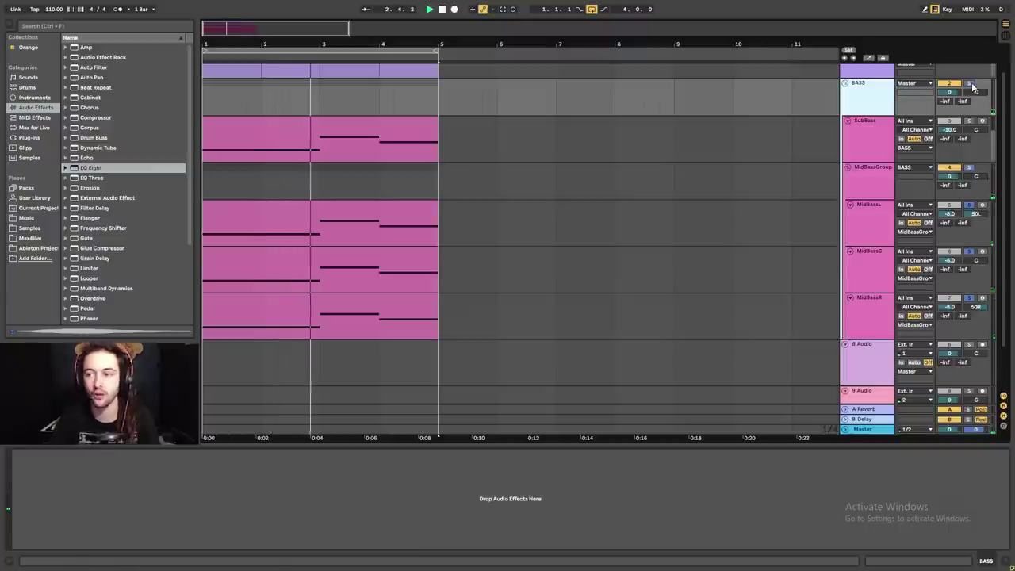
left_click(970, 83)
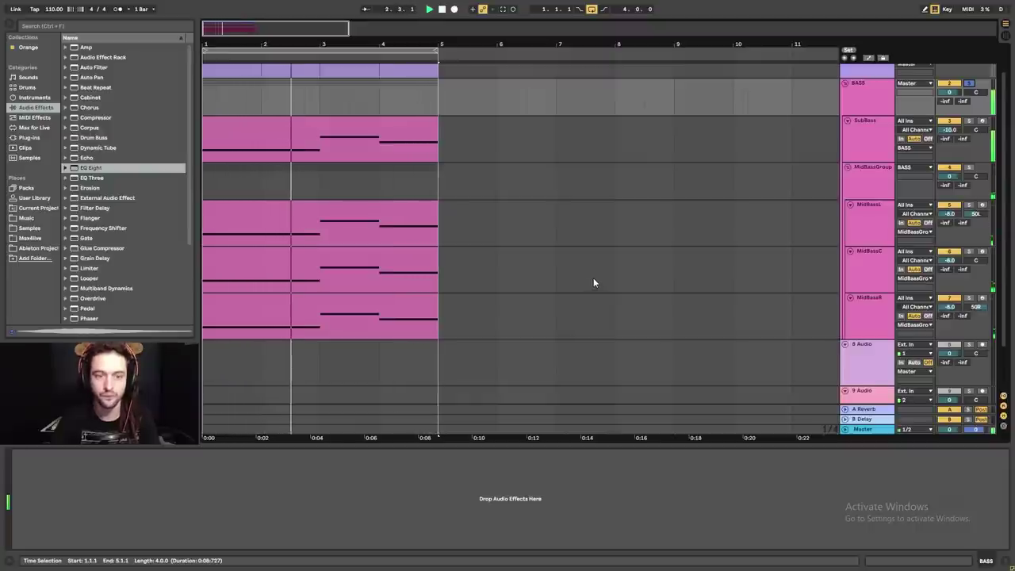
scroll(594, 283, "up", 1)
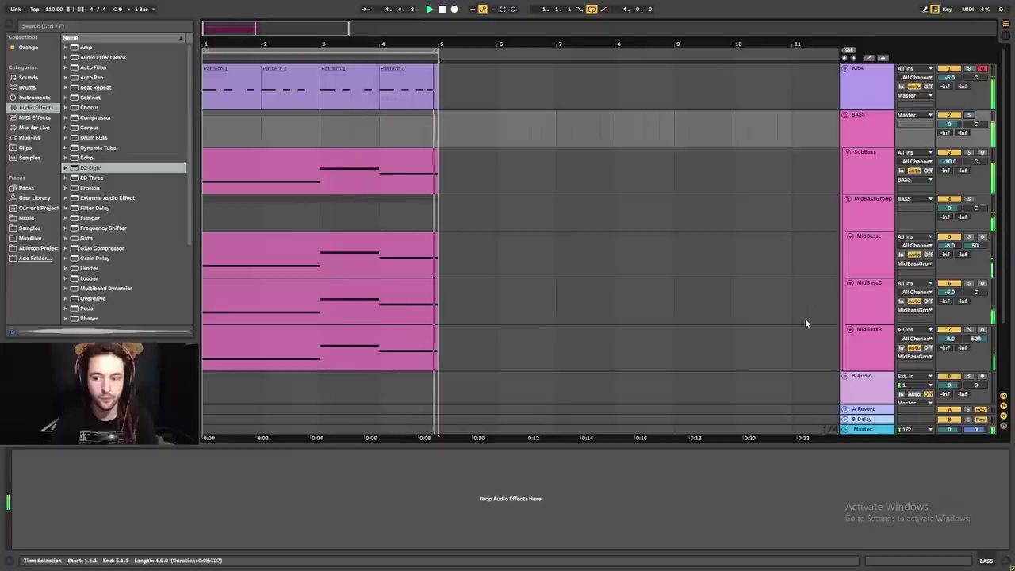
- Add an EQ Eight to the Kick track, and play the loop with the Kick soloed
left_click(883, 89)
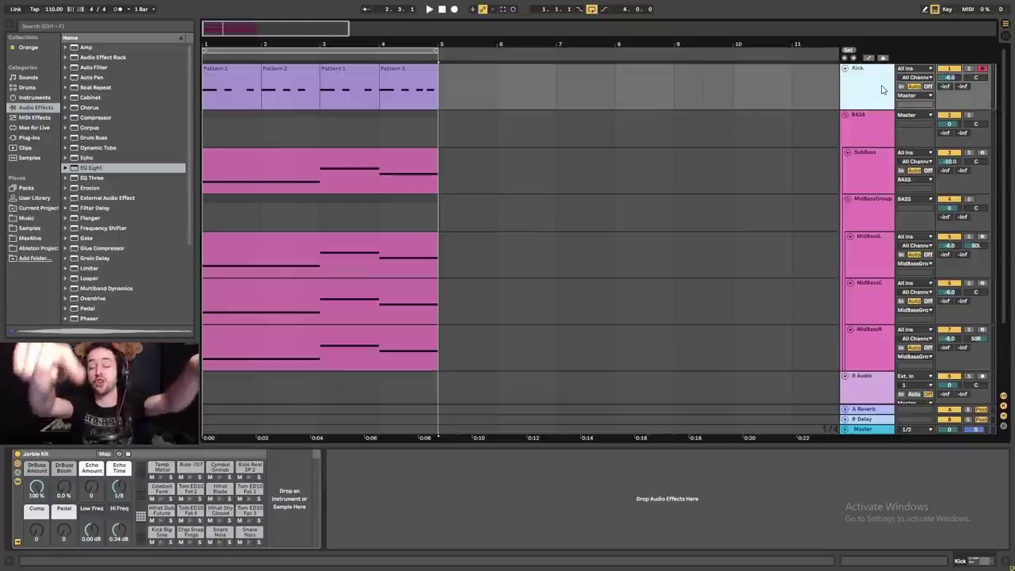
left_click(89, 169)
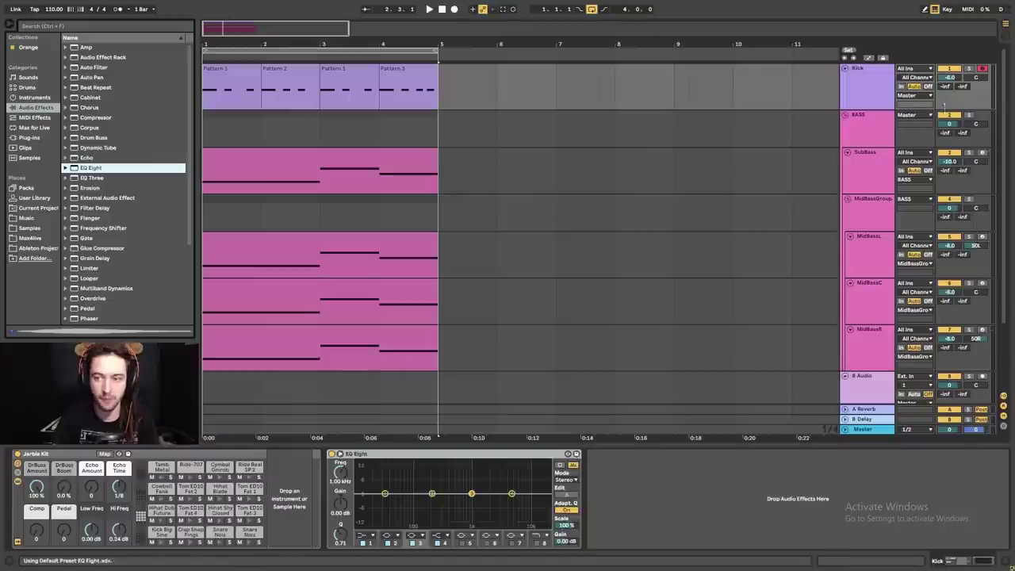
left_click(968, 69)
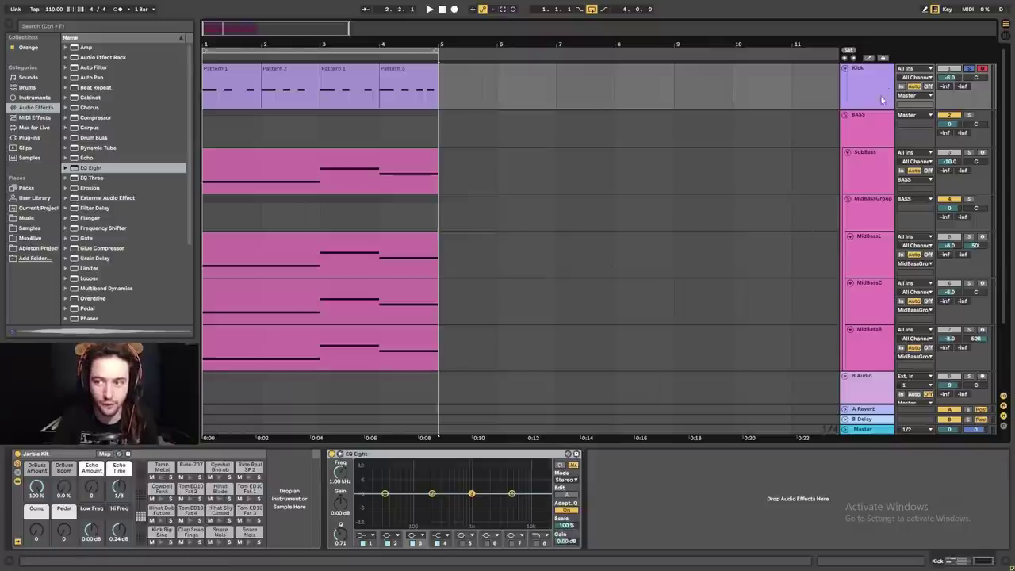
key("space")
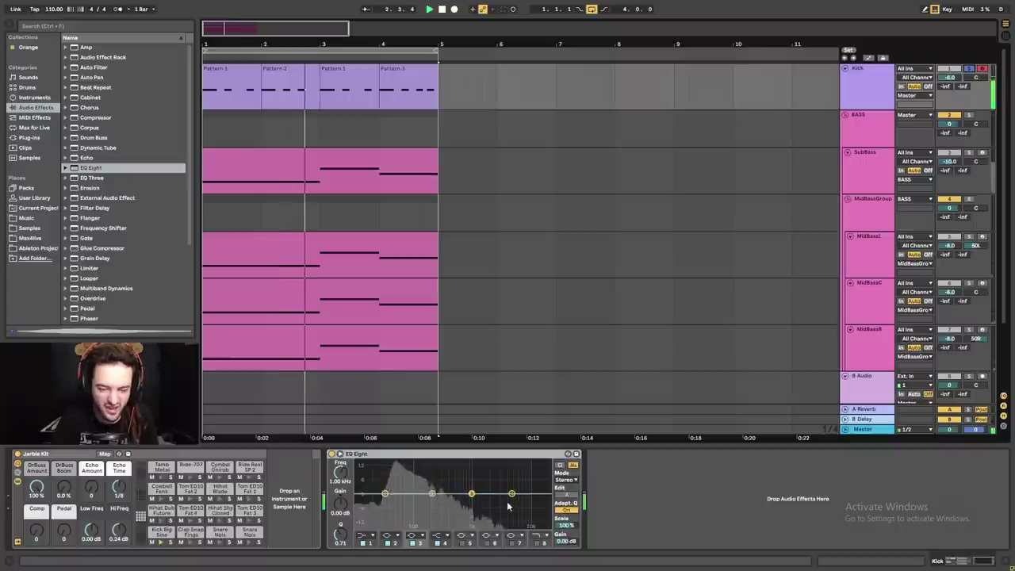
- Change band 3 of the Kick's EQ Eight to a gentle high-cut filter at about 667 Hz
left_click(413, 535)
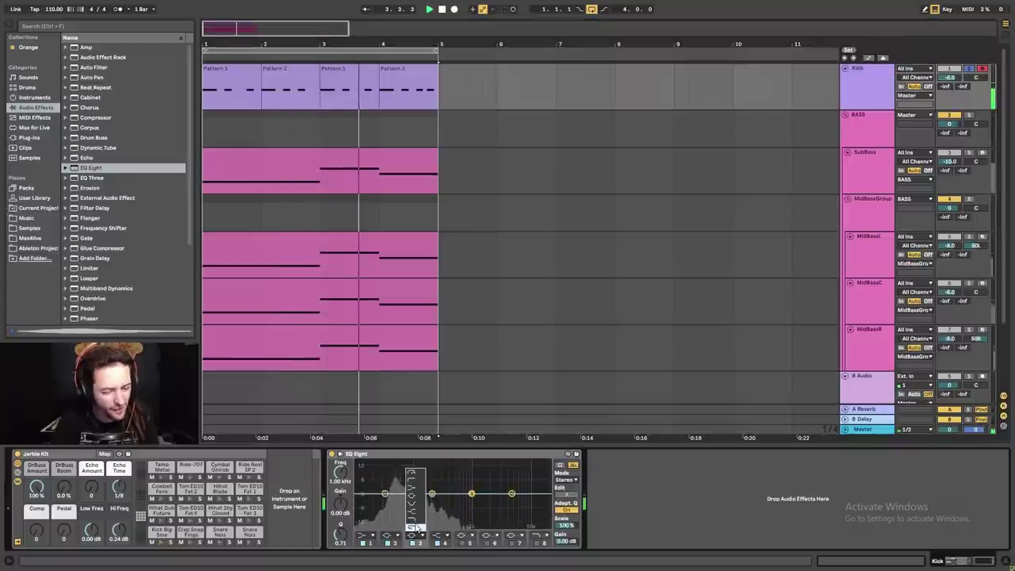
left_click(416, 527)
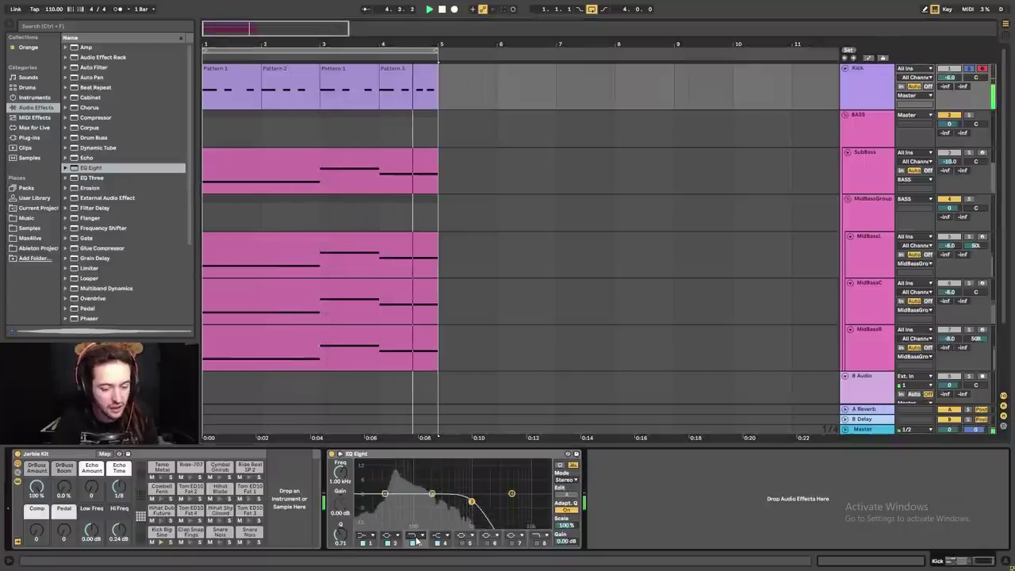
left_click(420, 537)
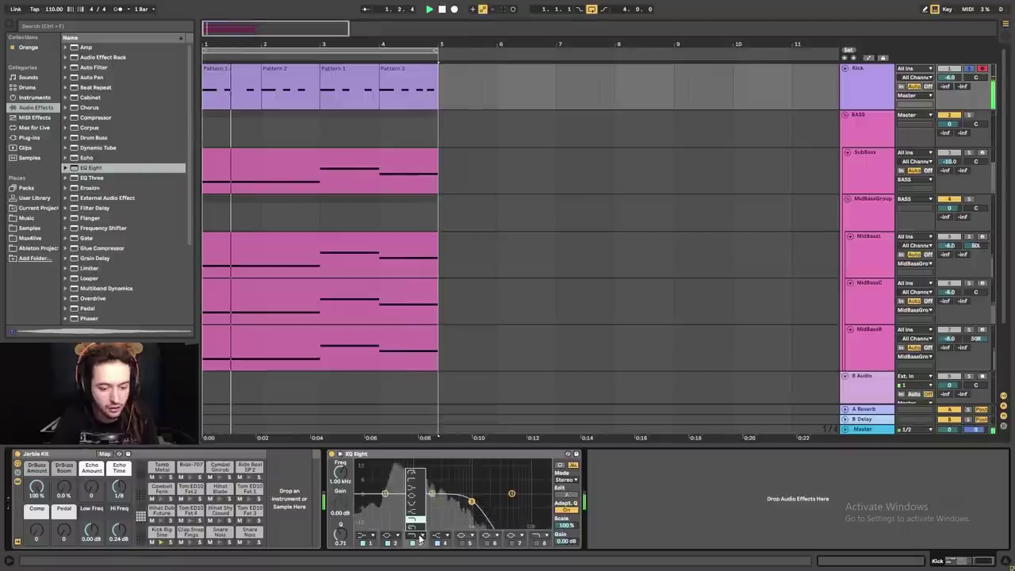
left_click(413, 516)
left_click_drag(472, 502, 466, 501)
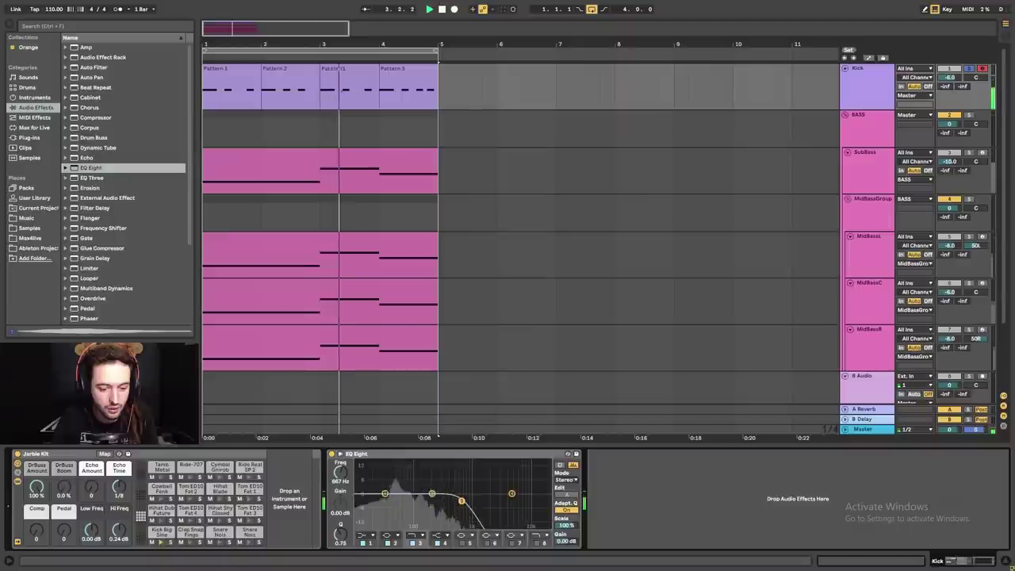
left_click(431, 495)
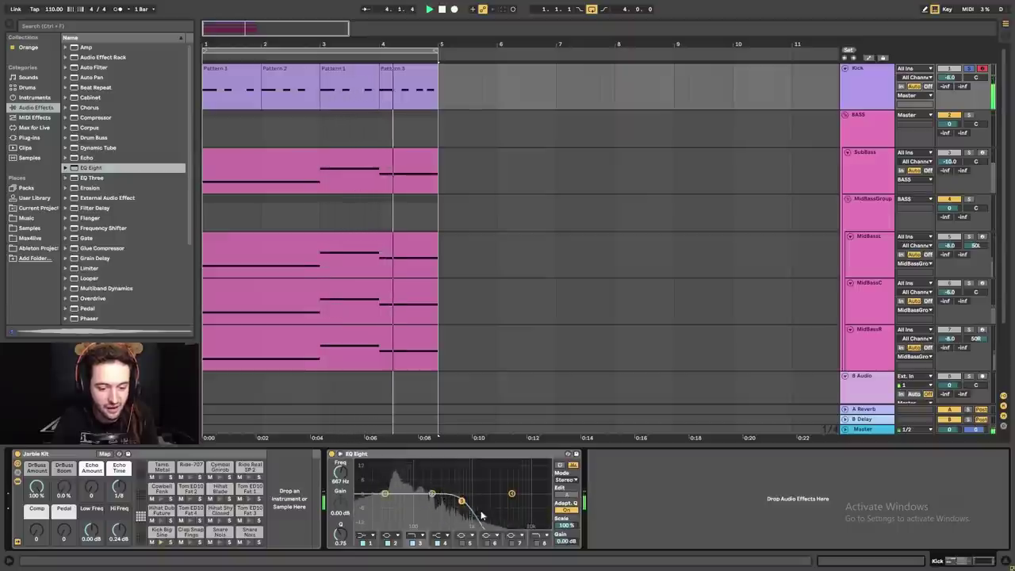
- Change band 1 of the Kick's EQ Eight to a steep low-cut filter at about 29 Hz, and compare with the EQ bypassed
left_click(367, 537)
left_click(387, 508)
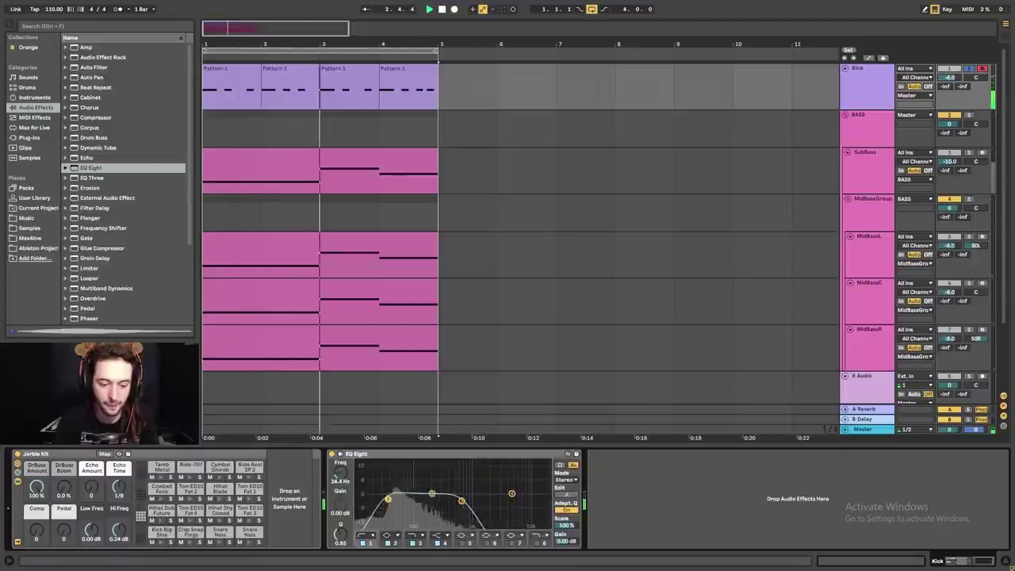
left_click(369, 538)
left_click(362, 471)
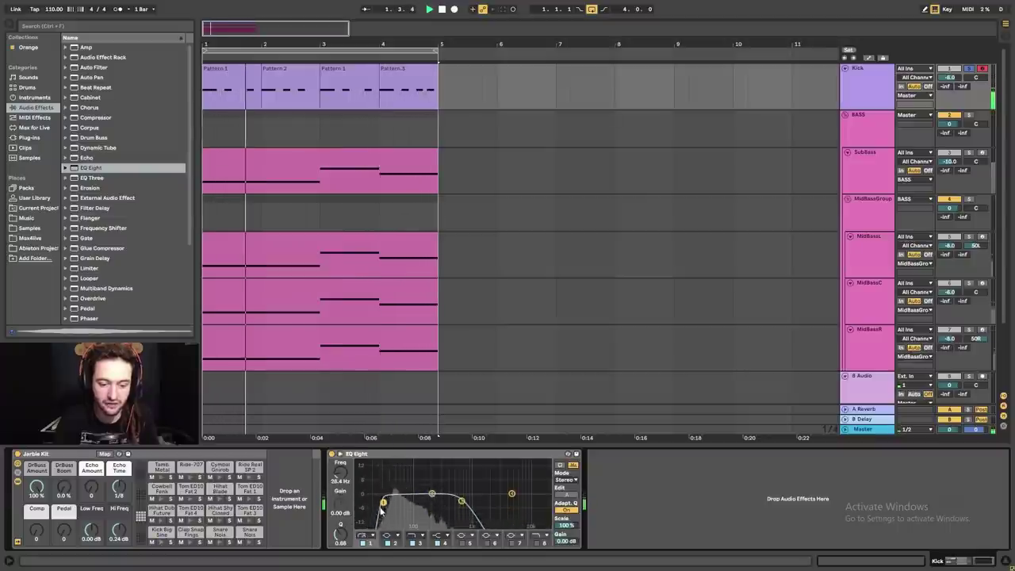
left_click_drag(383, 502, 385, 502)
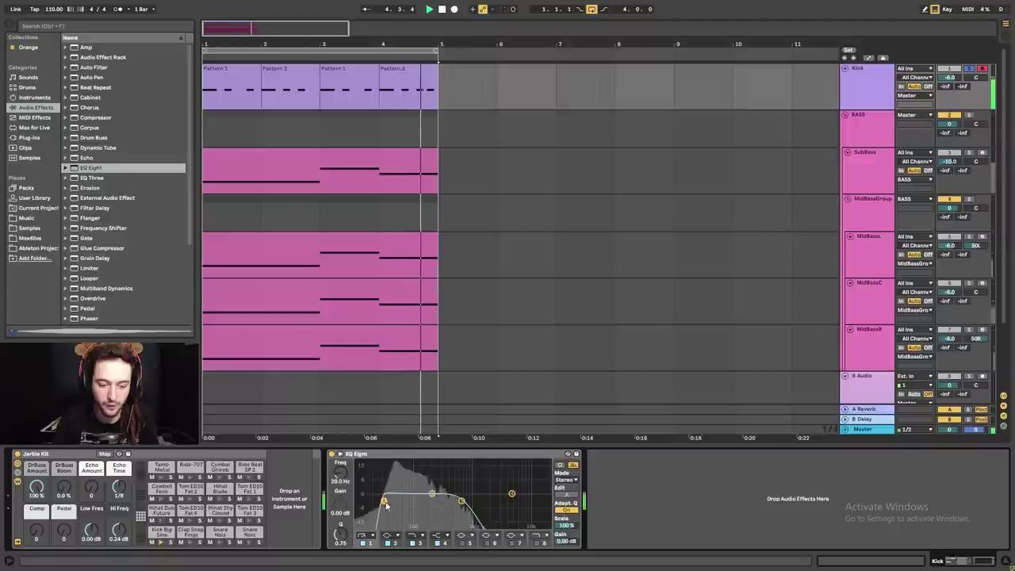
left_click(333, 456)
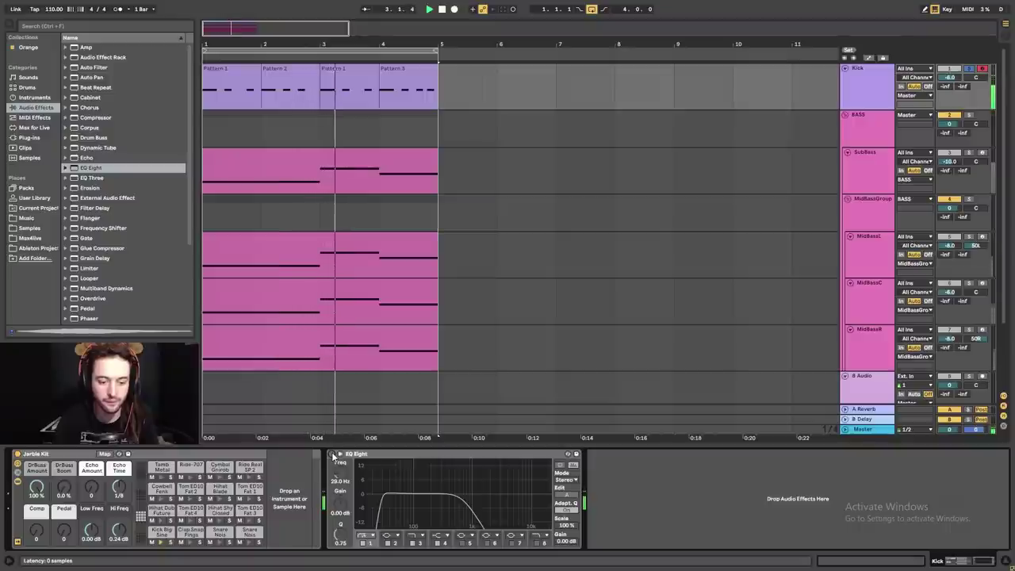
left_click(332, 456)
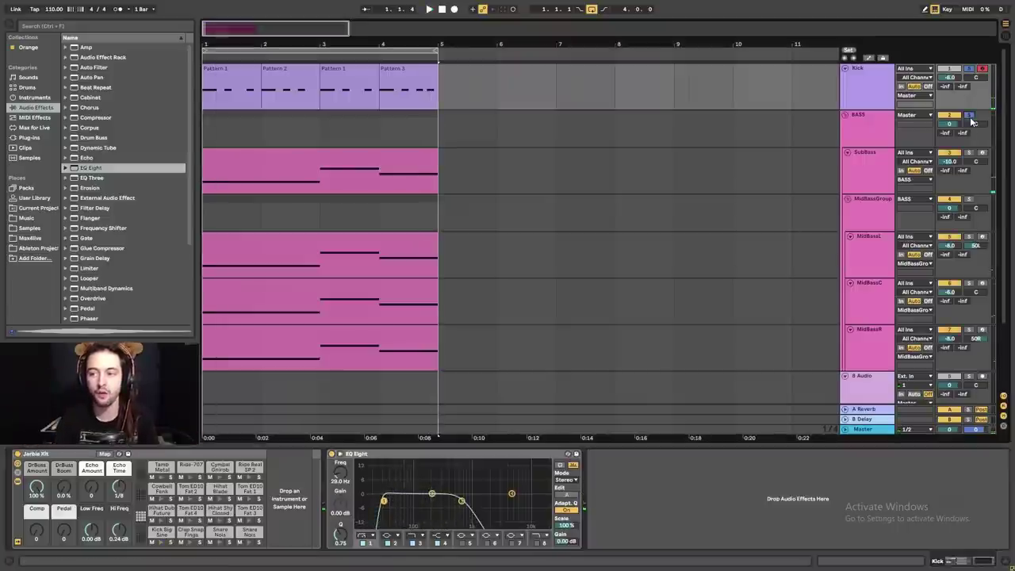
- Add a Compressor to the BASS group
left_click(866, 140)
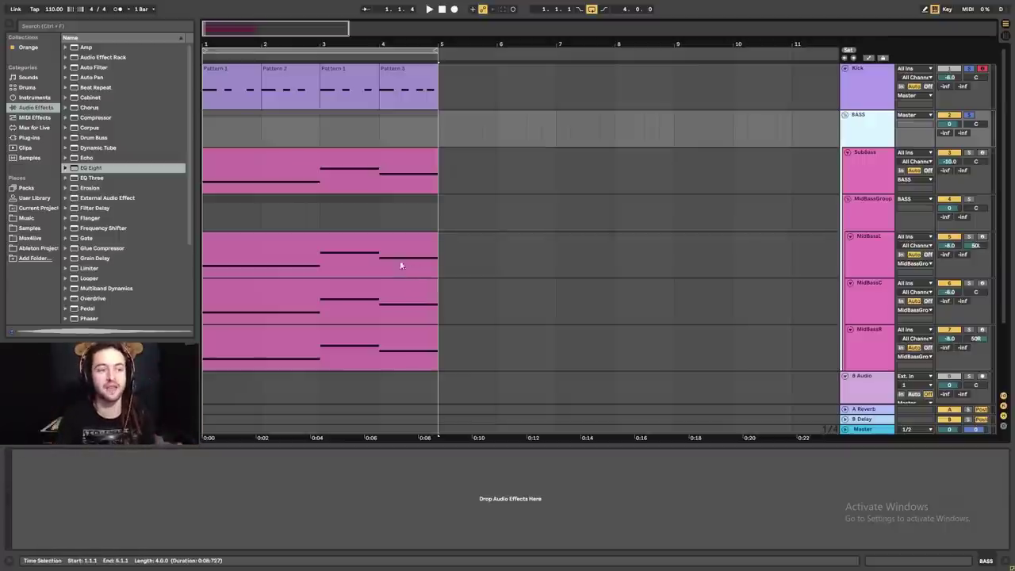
left_click(721, 130)
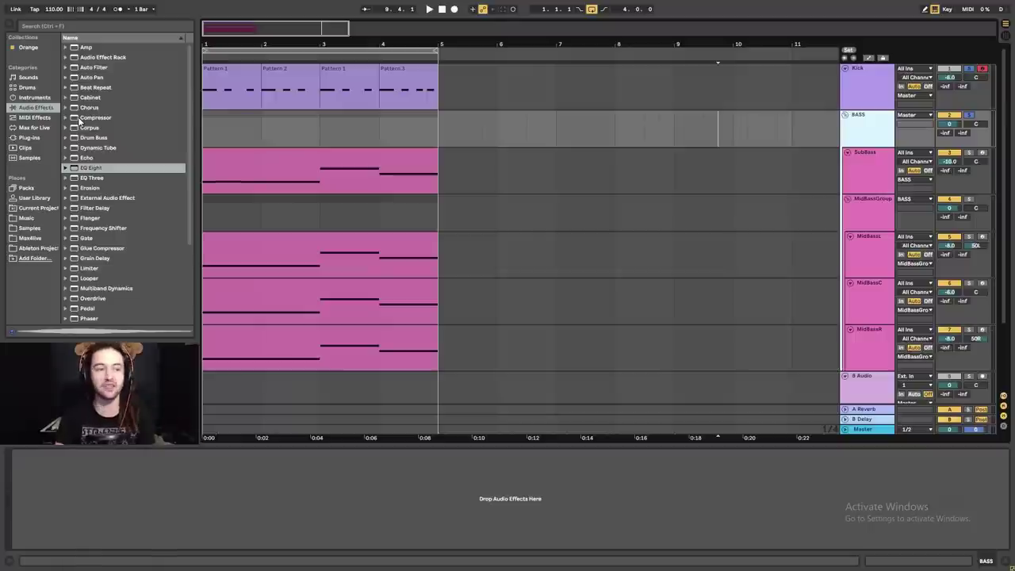
left_click(89, 118)
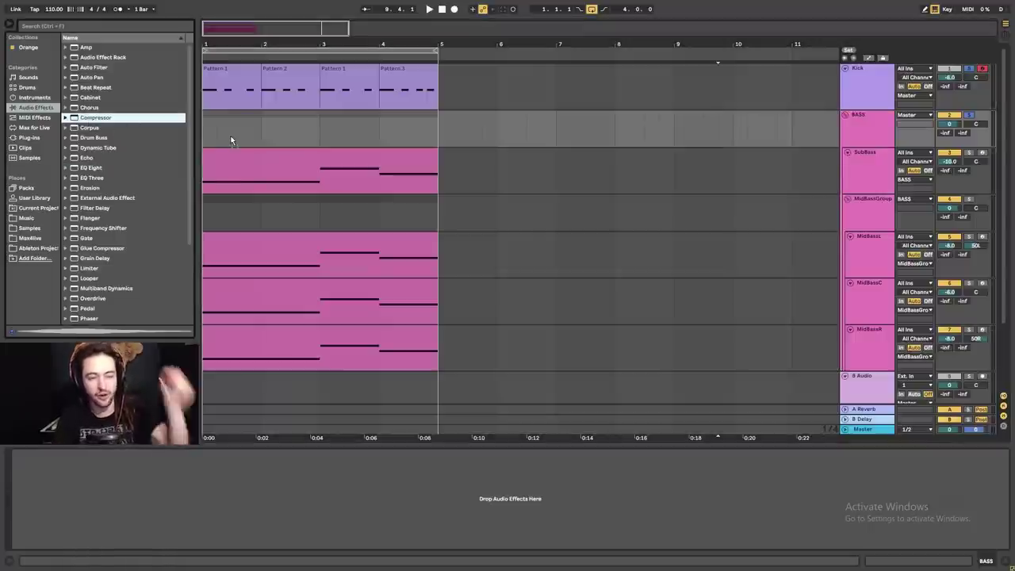
key("Return")
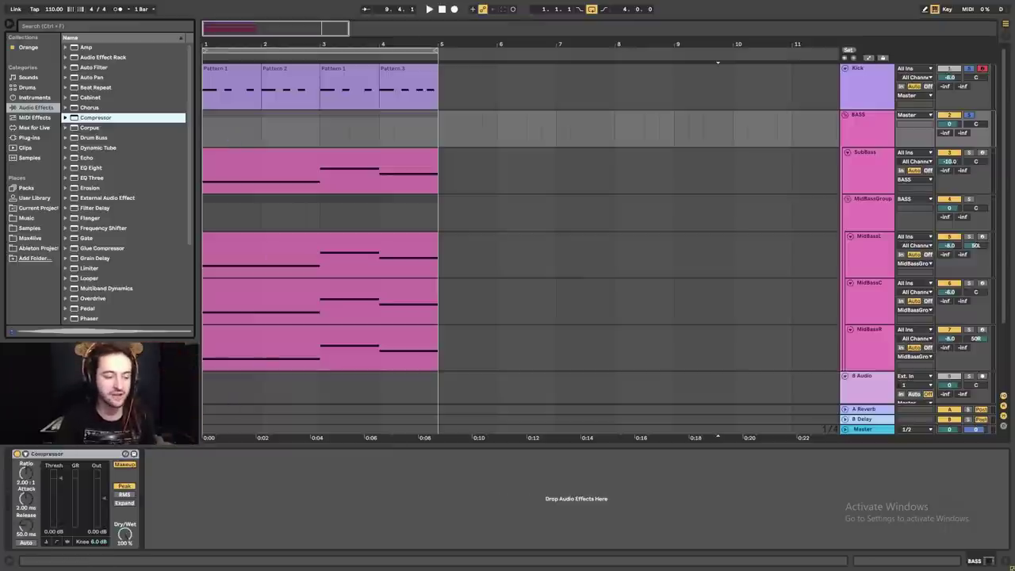
- Enable the sidechain on the BASS group's Compressor, with Kick, Post FX as its audio input
left_click(25, 454)
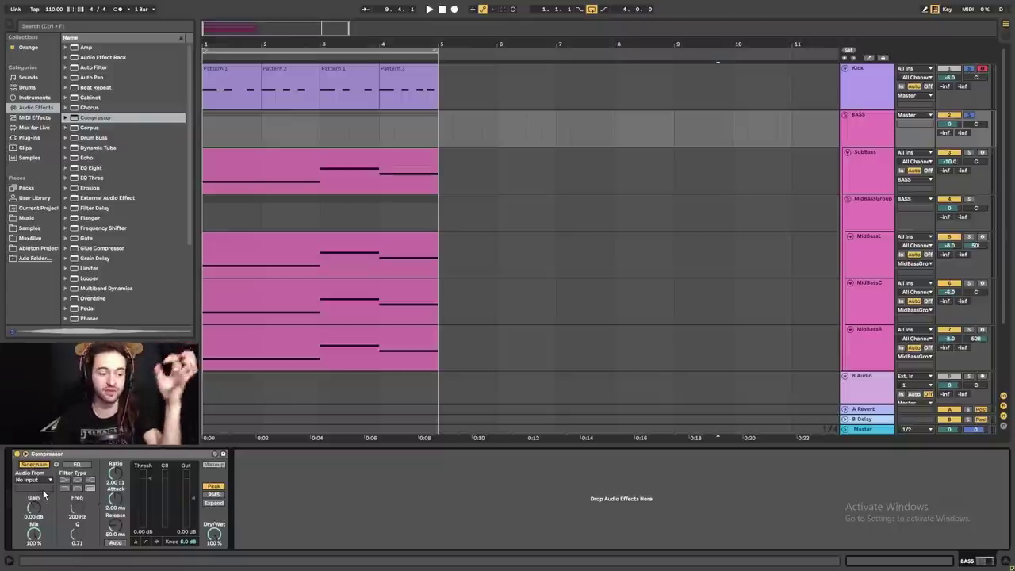
left_click(34, 480)
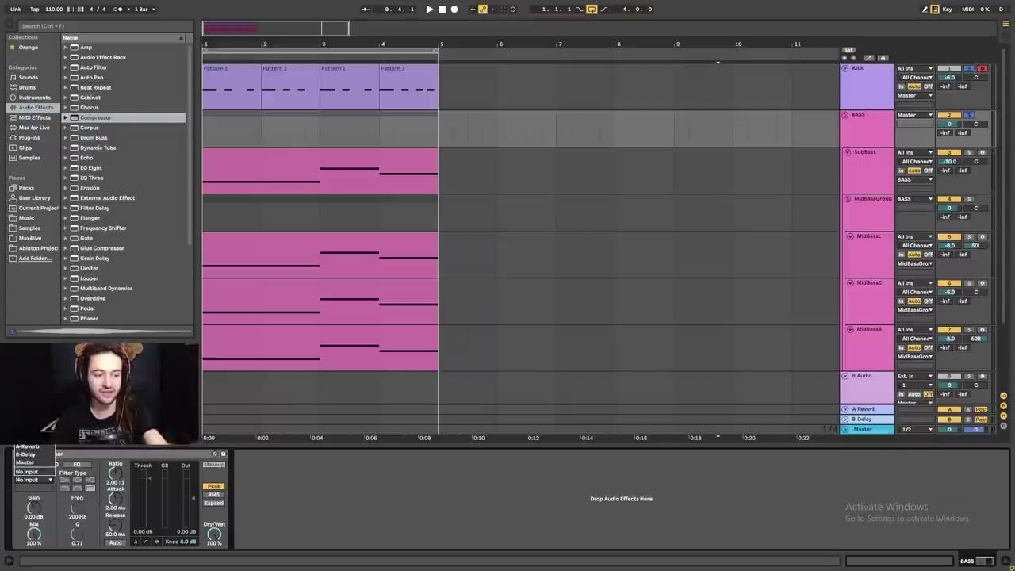
key("Escape")
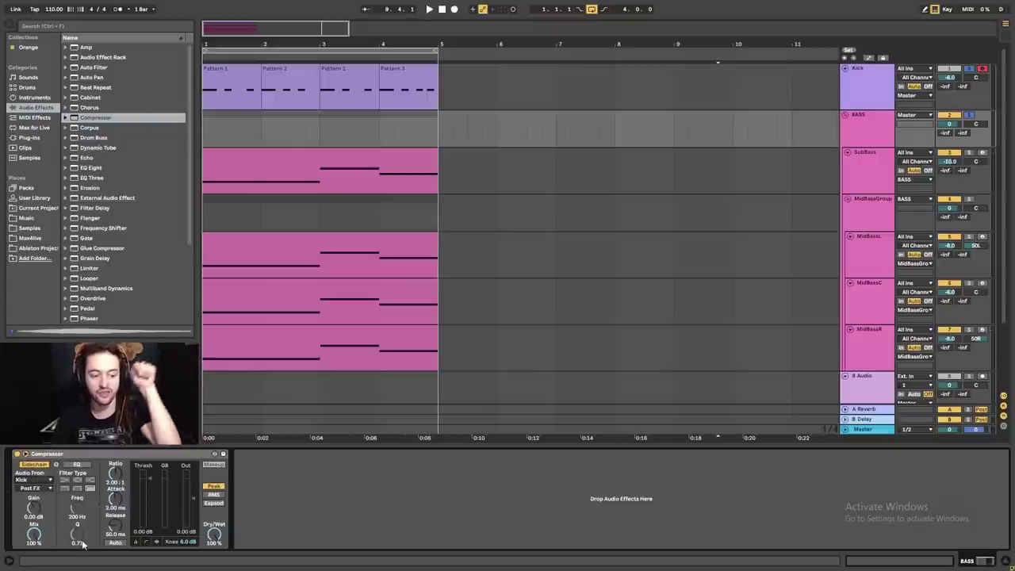
left_click(53, 457)
left_click(857, 134)
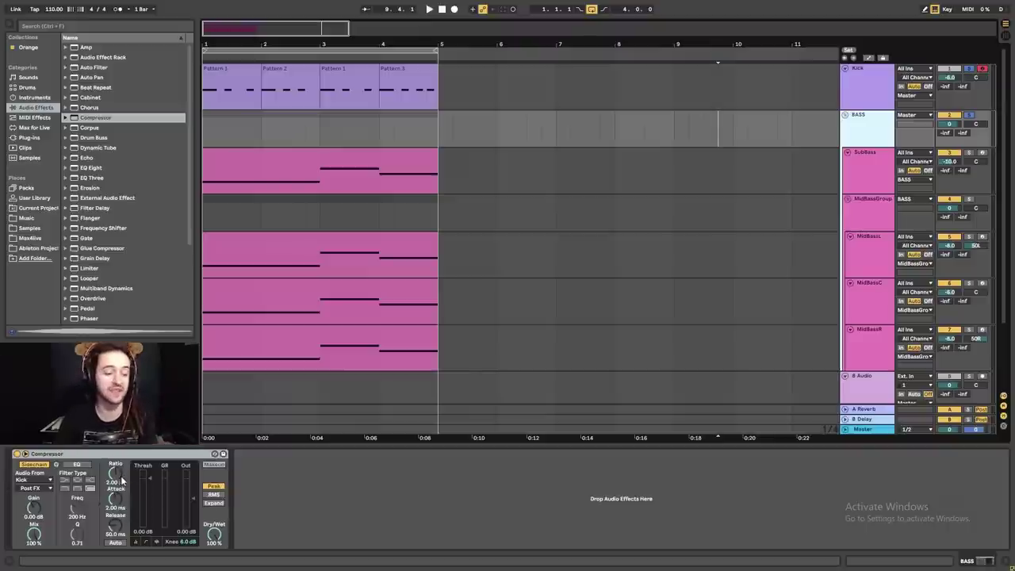
- Set the BASS Compressor's ratio to inf:1 and, playing the loop from the start, lower its threshold to about -45.5 dB
left_click(122, 480)
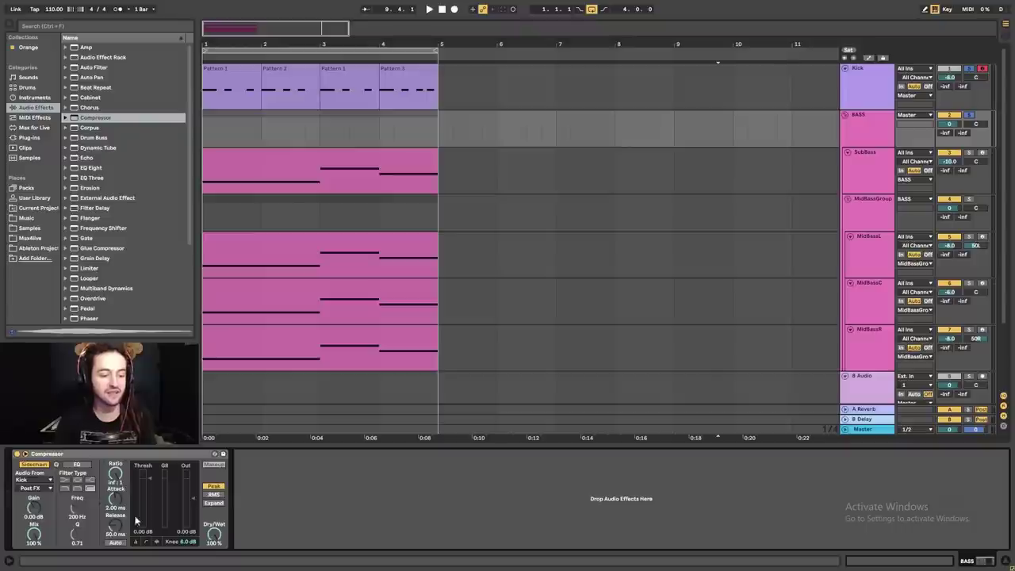
key("space")
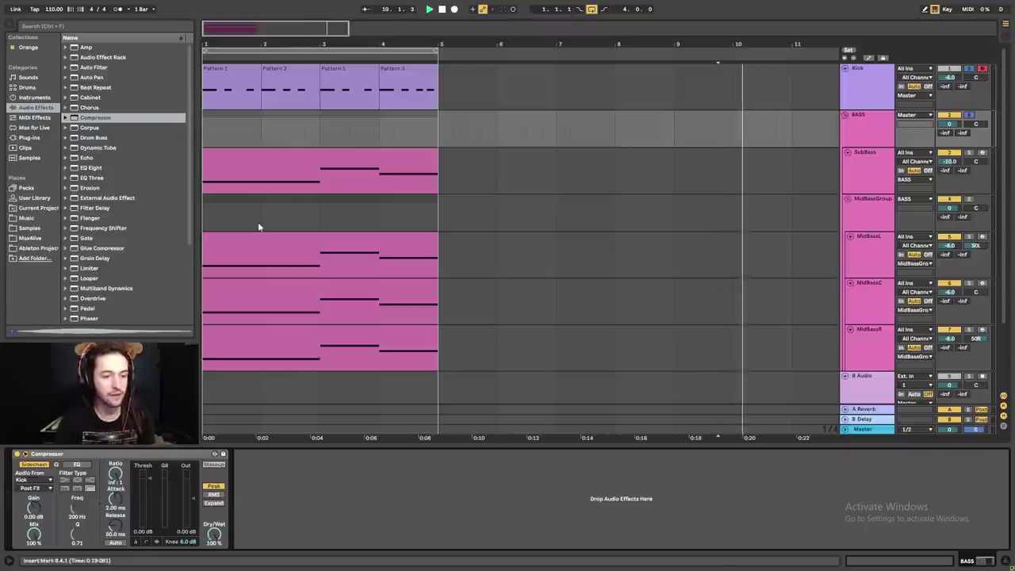
left_click(212, 71)
key("space")
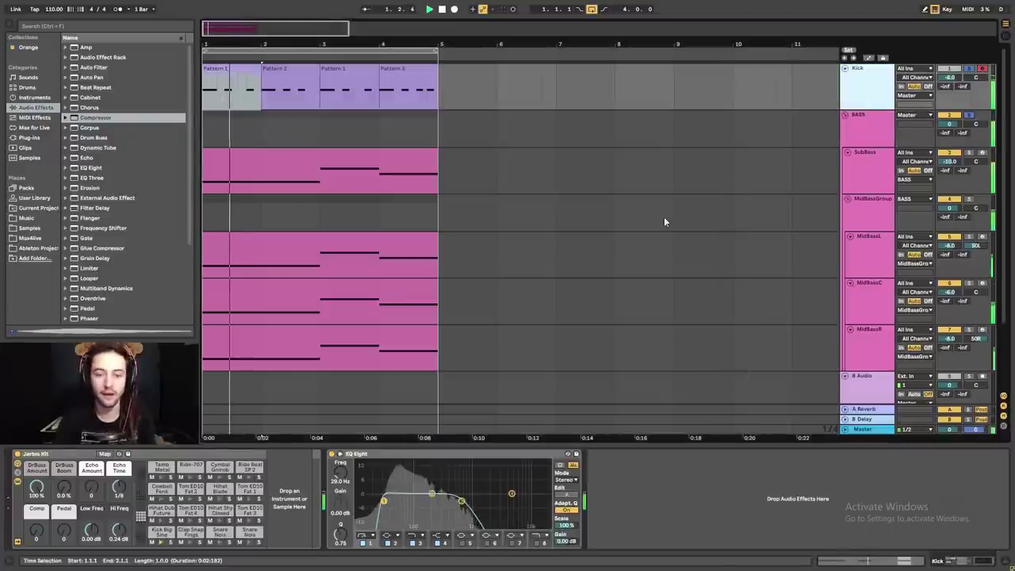
left_click(864, 135)
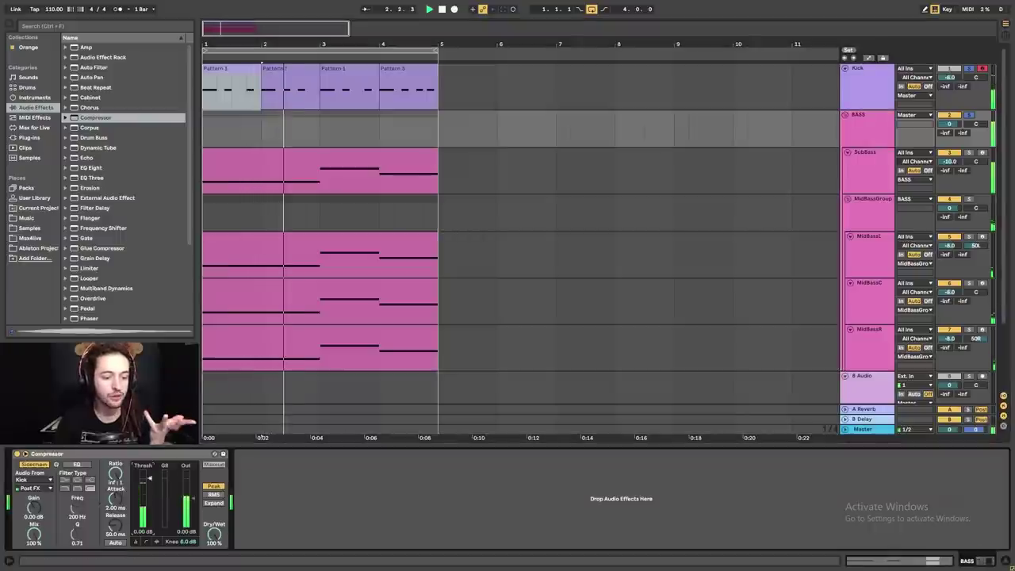
left_click_drag(148, 479, 149, 520)
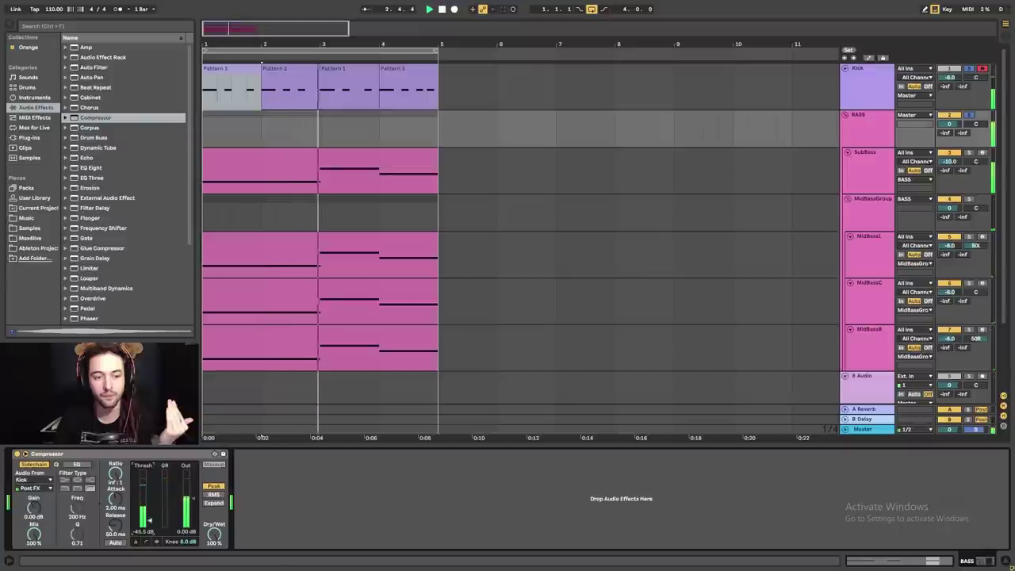